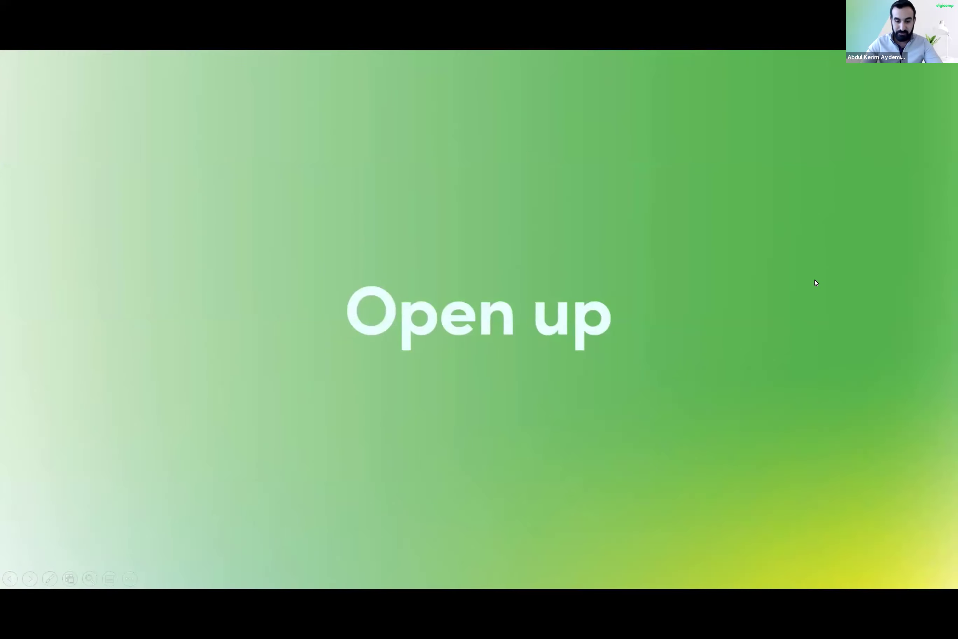
key(Right)
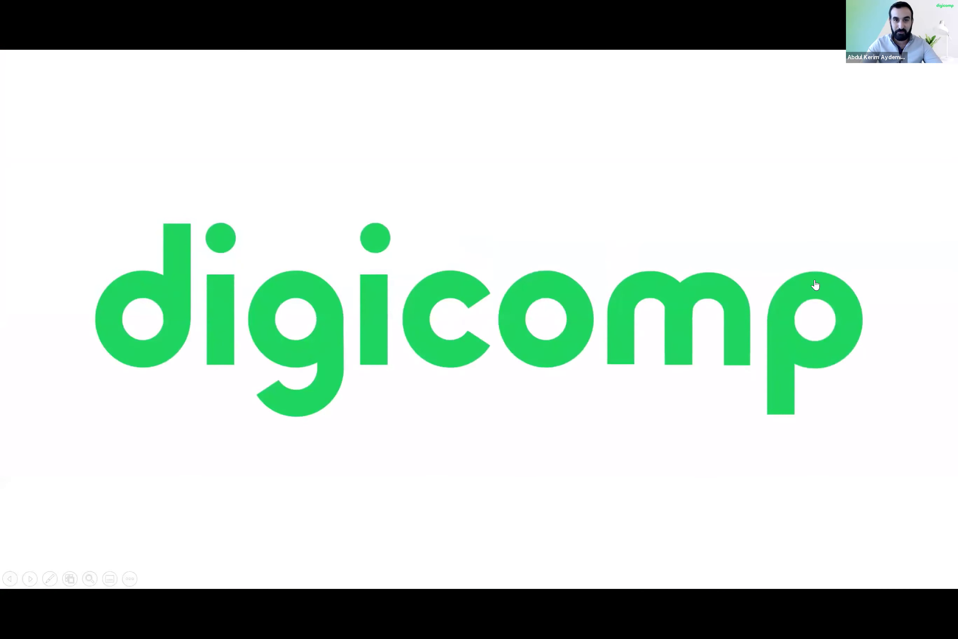
Step: Advance from the title slide to the 'Aufzeichnung und Datenschutz' housekeeping slide
key(Right)
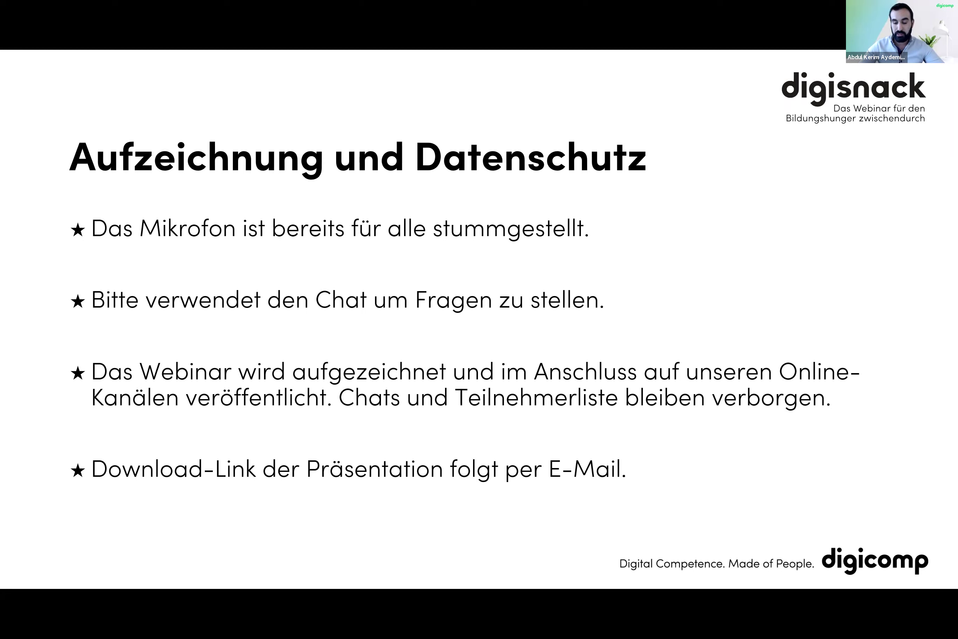
Step: Show the 'Die Welt von Microsoft 365' slide and mark its Forms tile with a red frame
key(Right)
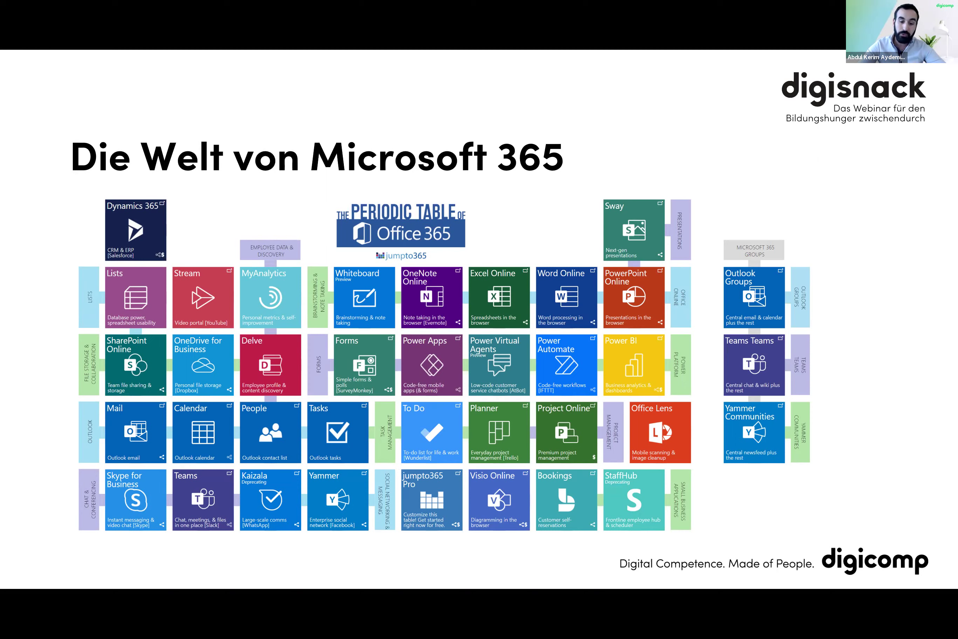
key(Right)
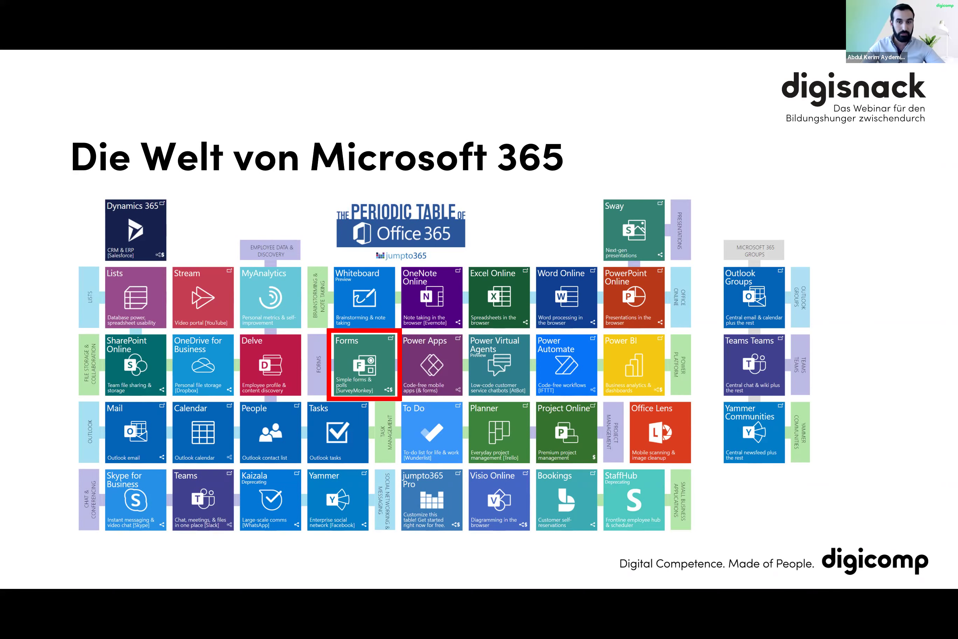
Step: Advance to the 'Microsoft Forms' slide on its Teams, SharePoint and PowerPoint integration
key(Right)
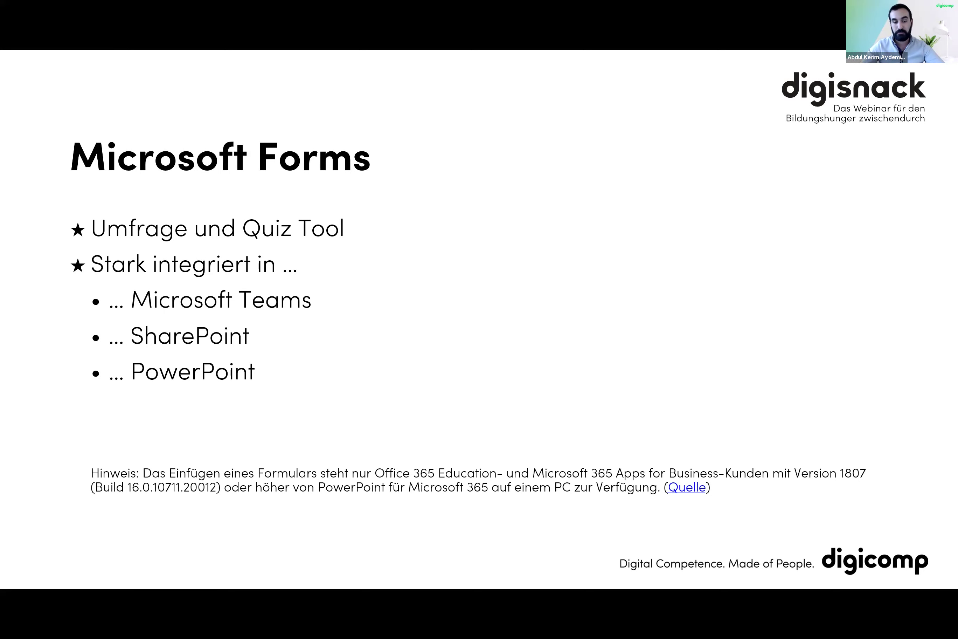
Step: Advance to the 'Limitierungen' table comparing Education, Business and personal account limits
key(Right)
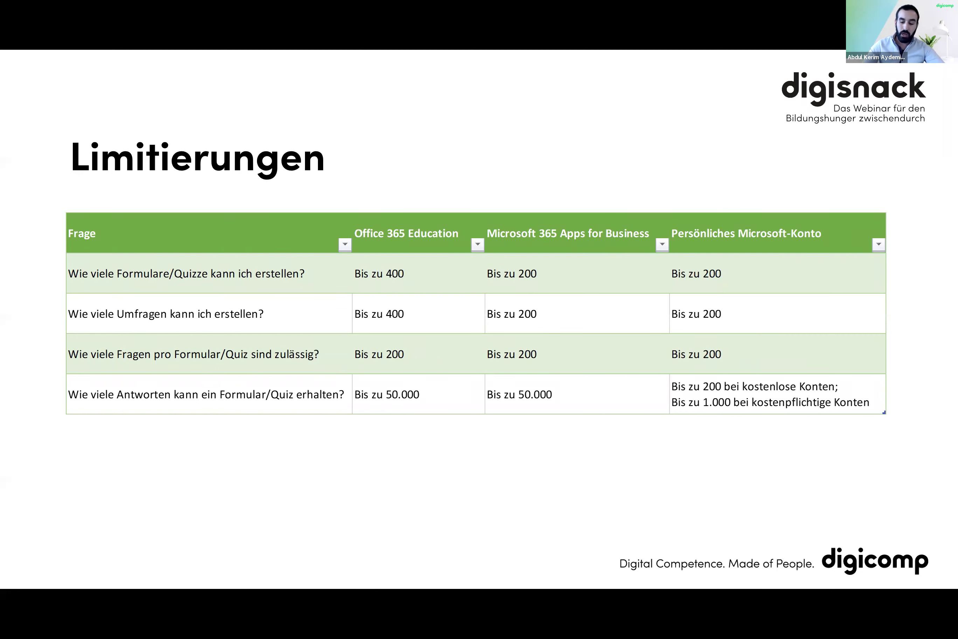
Step: Move the slideshow on from the Limitierungen table to the Demo slide
key(Right)
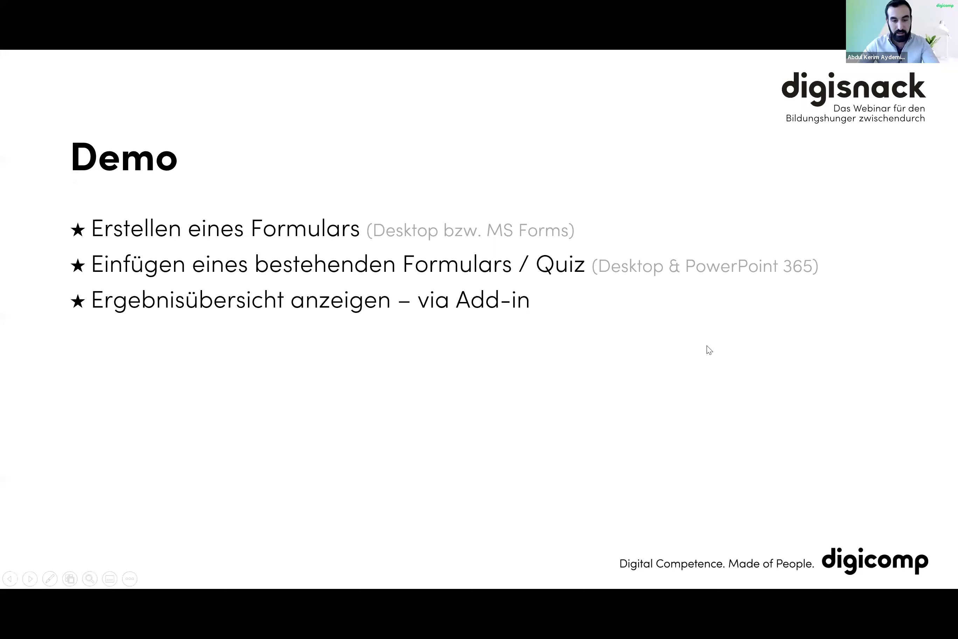
Step: Exit the slideshow and switch to the Demo_PowerPoint presentation window
key(Escape)
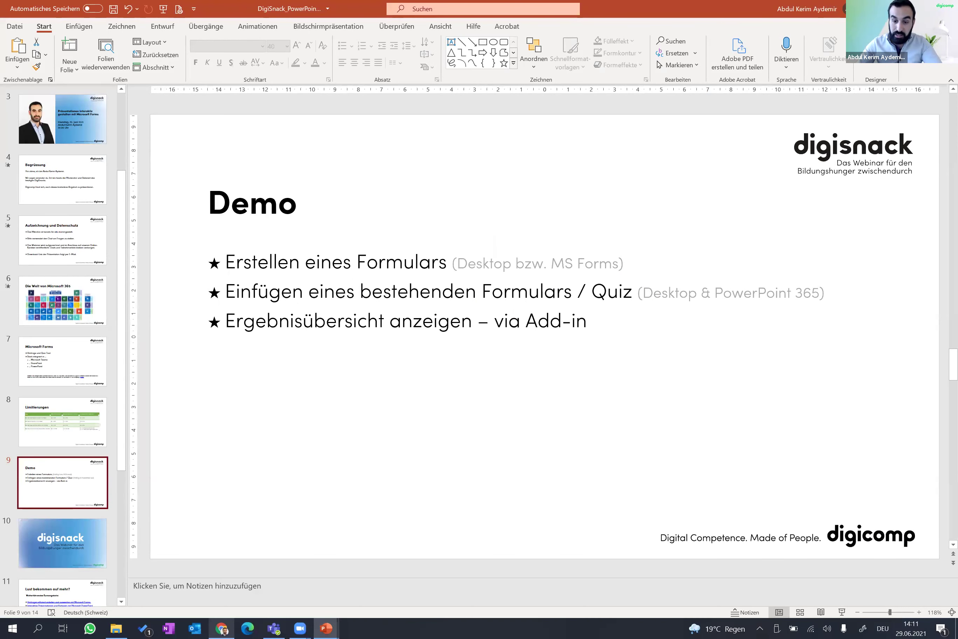
click(326, 627)
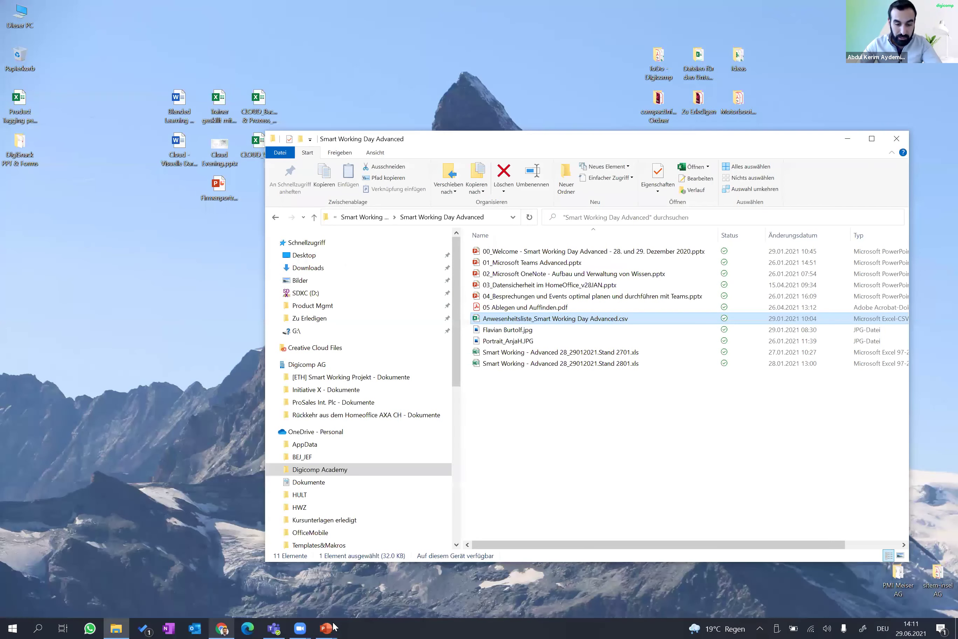
mouse_move(326, 627)
click(266, 552)
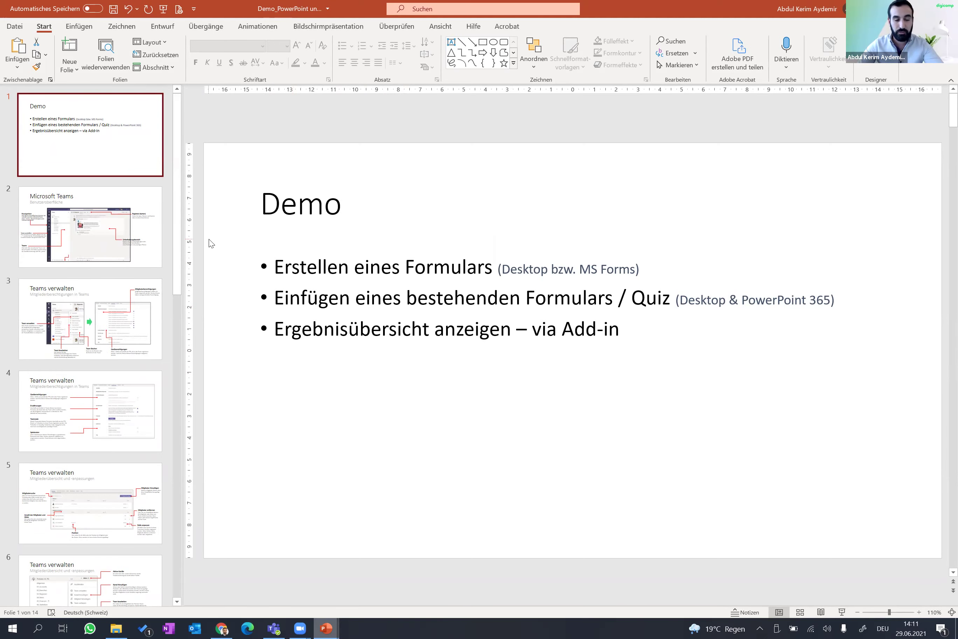
Step: Scroll down the slide thumbnails and select empty slide 12 of 14
click(122, 233)
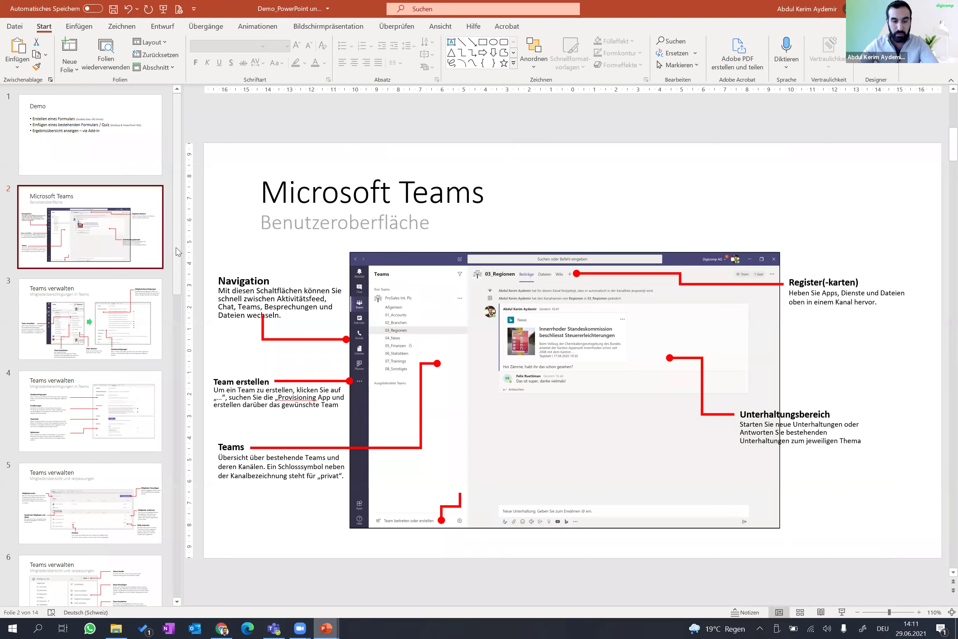
scroll(151, 247, down, 2)
scroll(151, 248, down, 3)
scroll(151, 249, down, 3)
scroll(152, 251, down, 3)
scroll(149, 249, down, 3)
scroll(150, 252, down, 3)
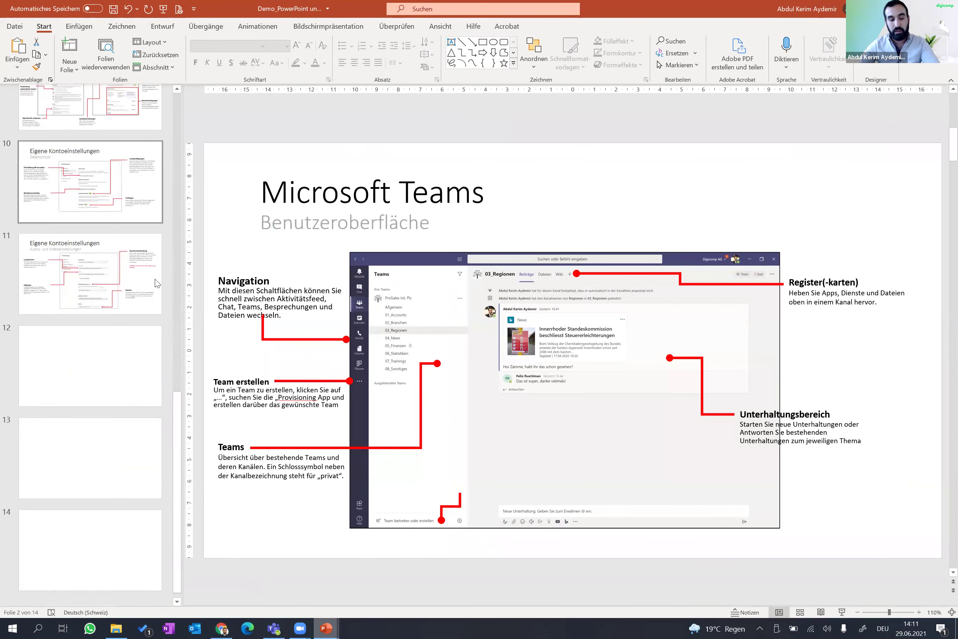
click(124, 350)
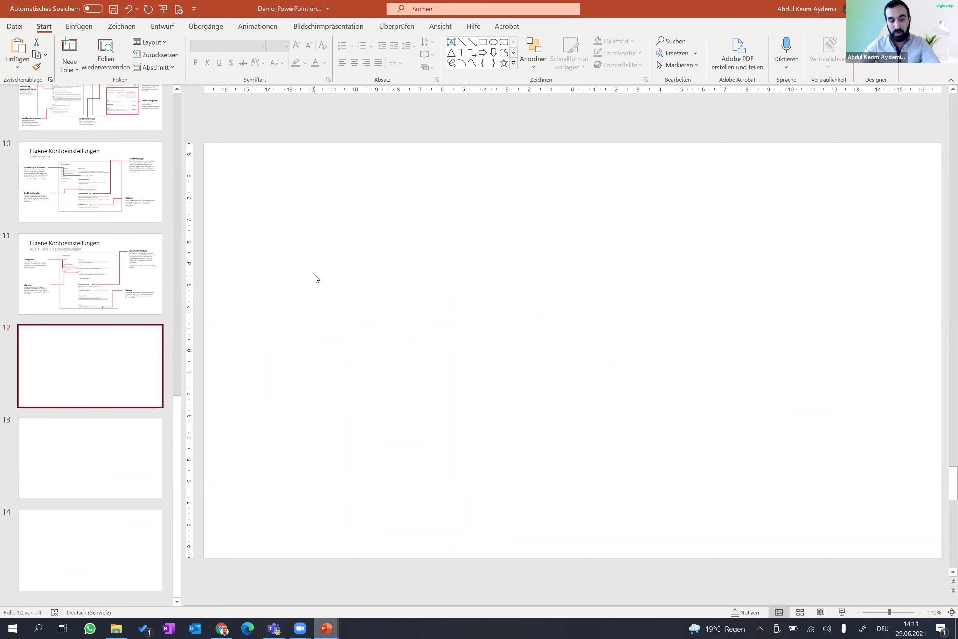
click(119, 350)
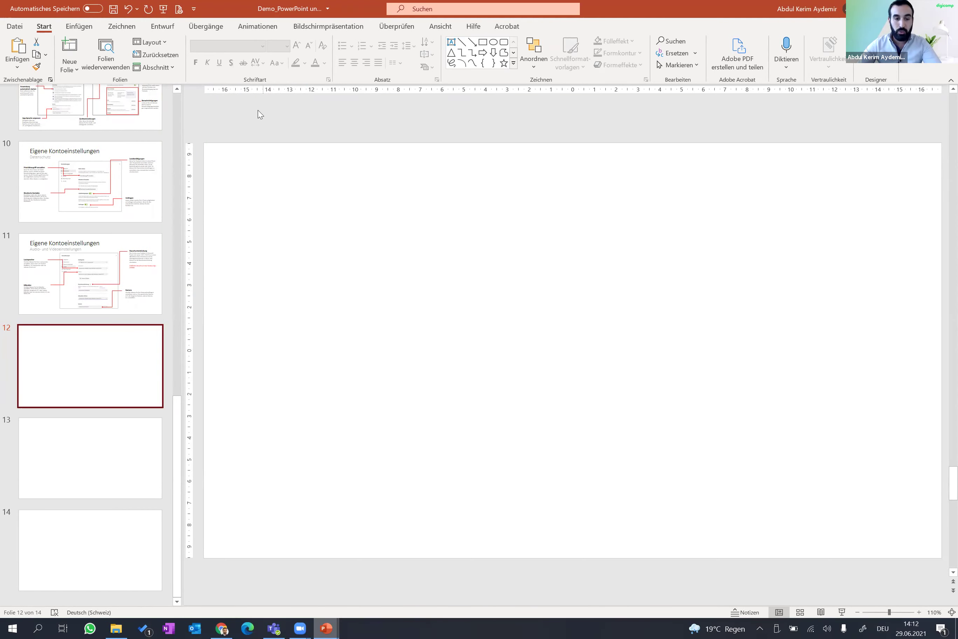
Step: Open the Forms pane from the Einfügen ribbon to list existing forms like Kursbewertung
click(81, 28)
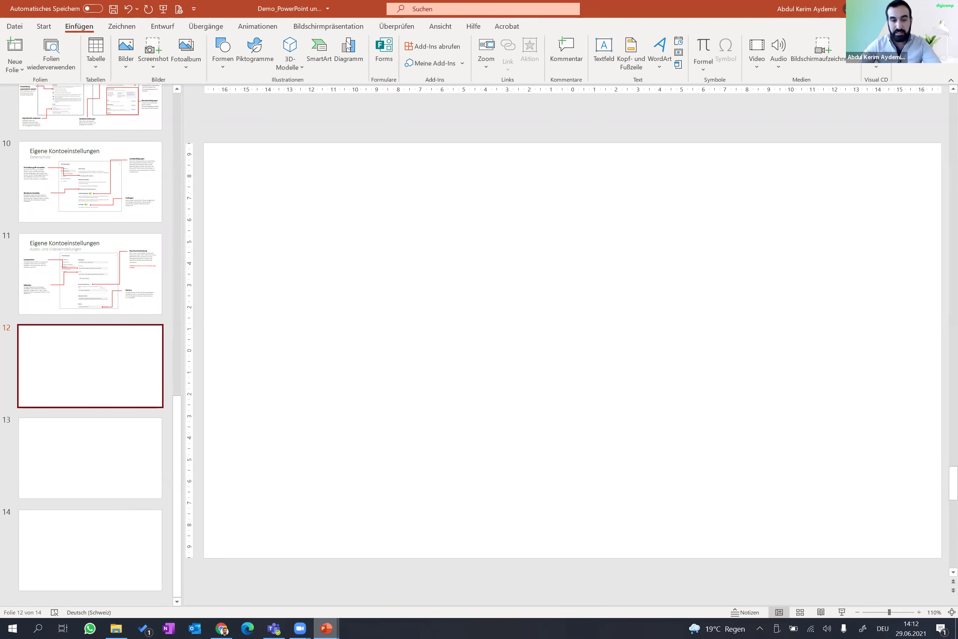
click(383, 45)
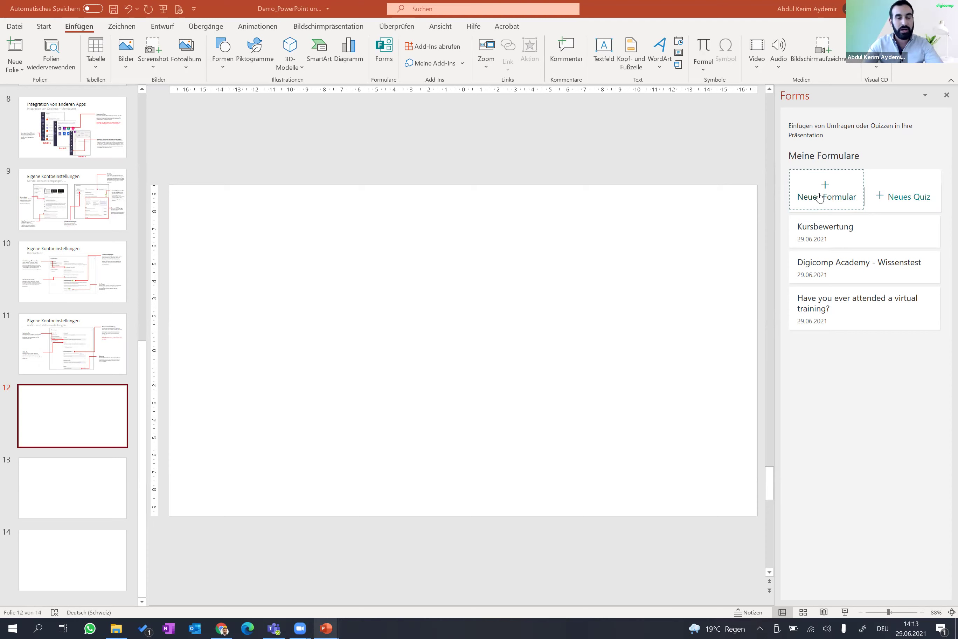
Step: Start a new form from the Forms pane and title it 'Marktanalyse zu Lernangeboten'
click(819, 197)
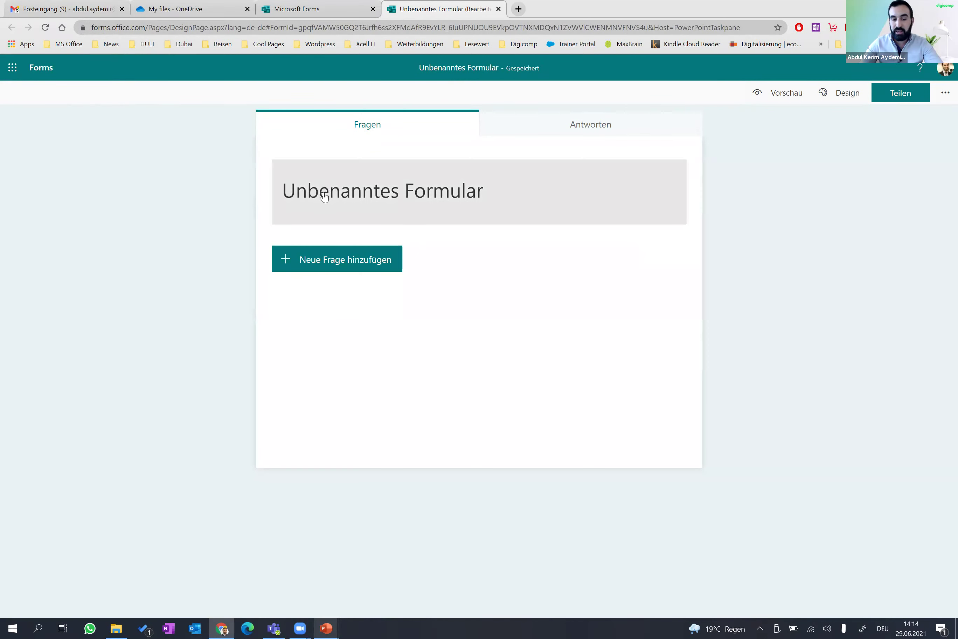
click(383, 194)
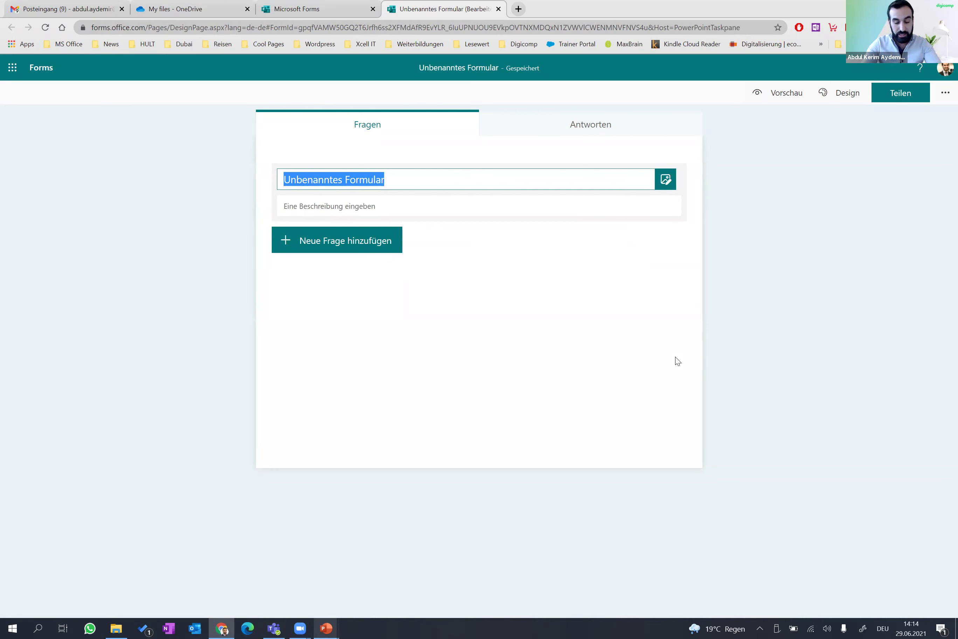
text(Marktanalyse zu Lernangeboten)
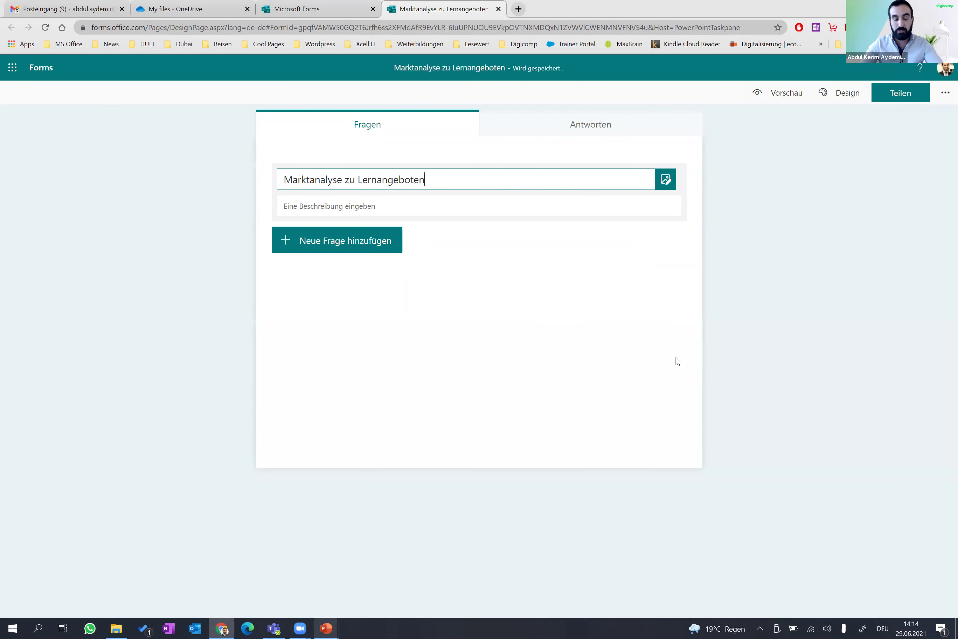
click(449, 205)
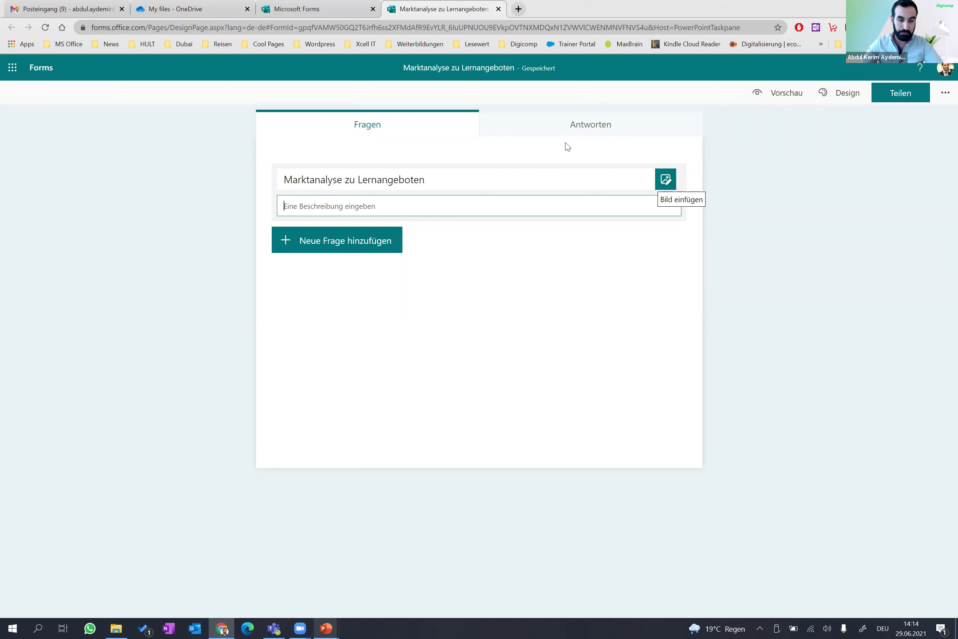
click(338, 243)
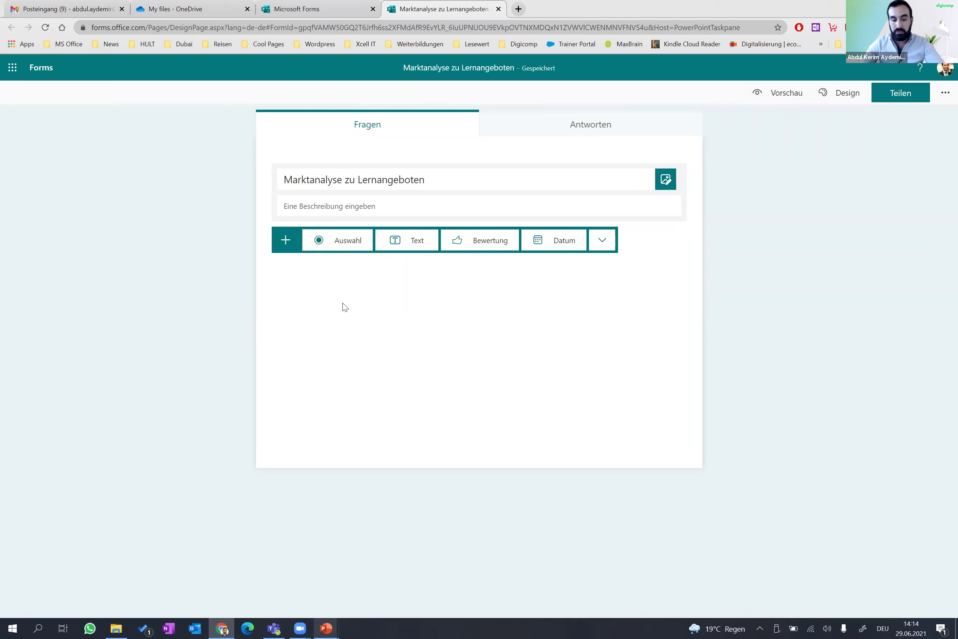
Step: Add a text question 'Namen' and a choice question 'Geschlecht'
click(411, 246)
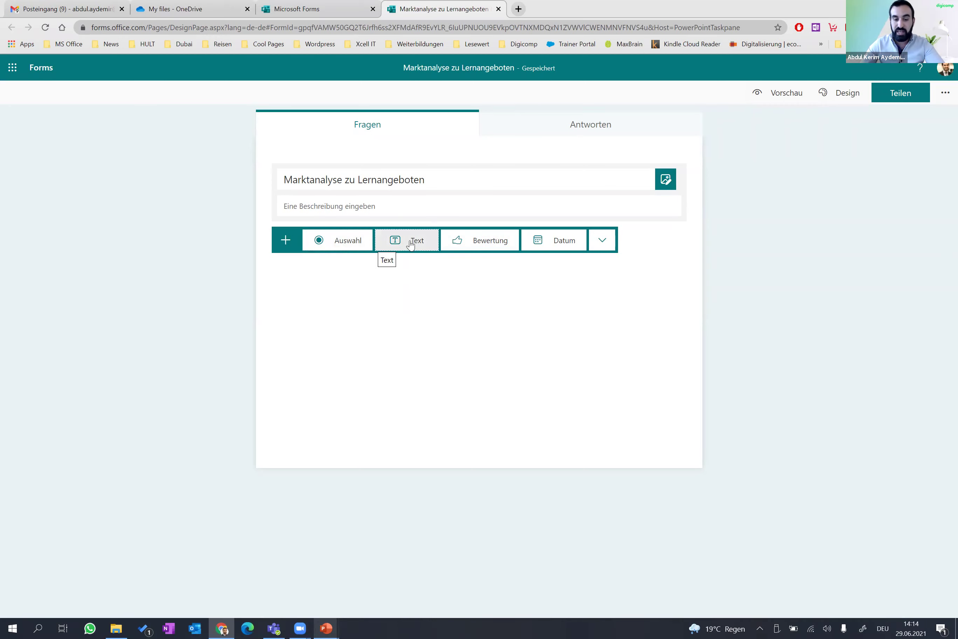
text(Namen)
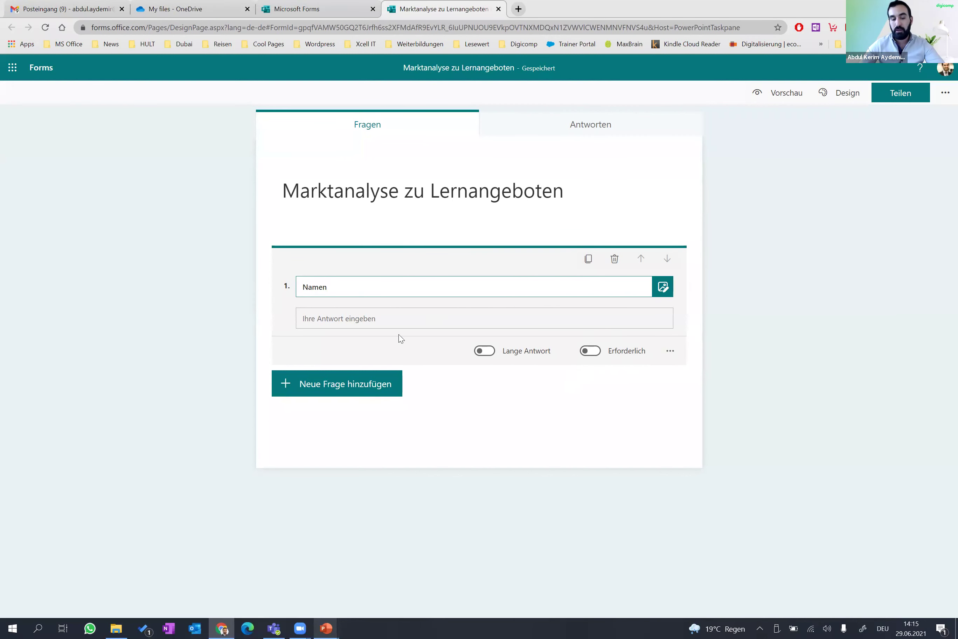
click(338, 385)
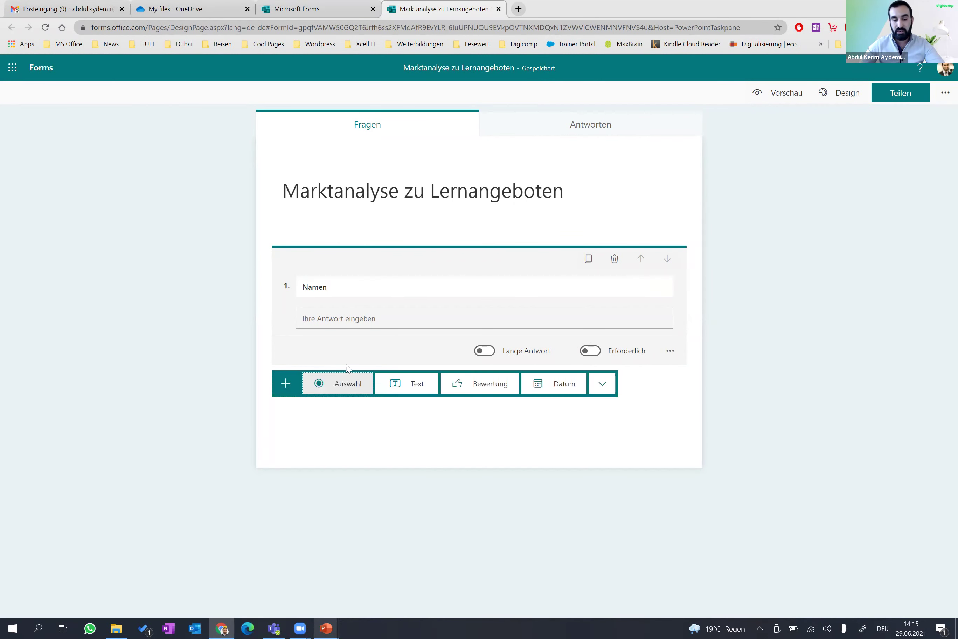
click(332, 389)
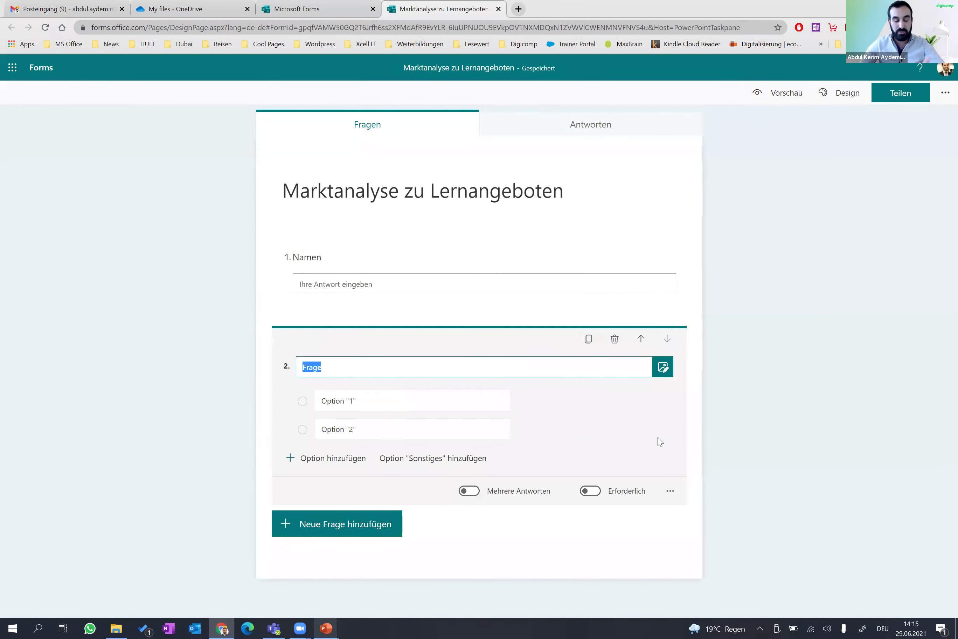
text(Geschlecht)
Step: Give Geschlecht the options Mann, Frau and Non-binary and make it required
click(444, 401)
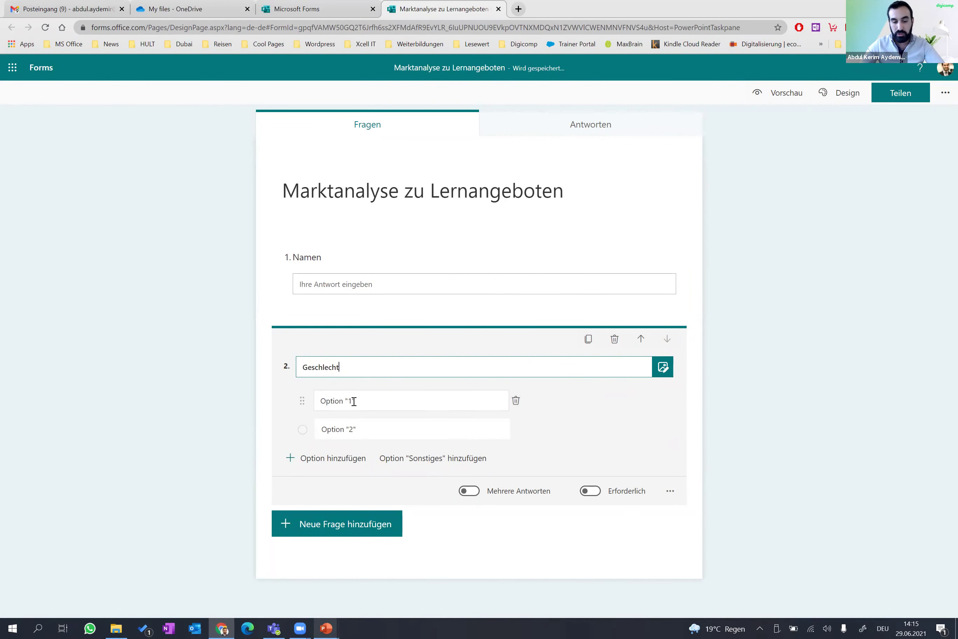
text(Man)
key(Tab)
click(438, 401)
text(Ma)
key(Return)
text(Frau)
key(Tab)
key(Tab)
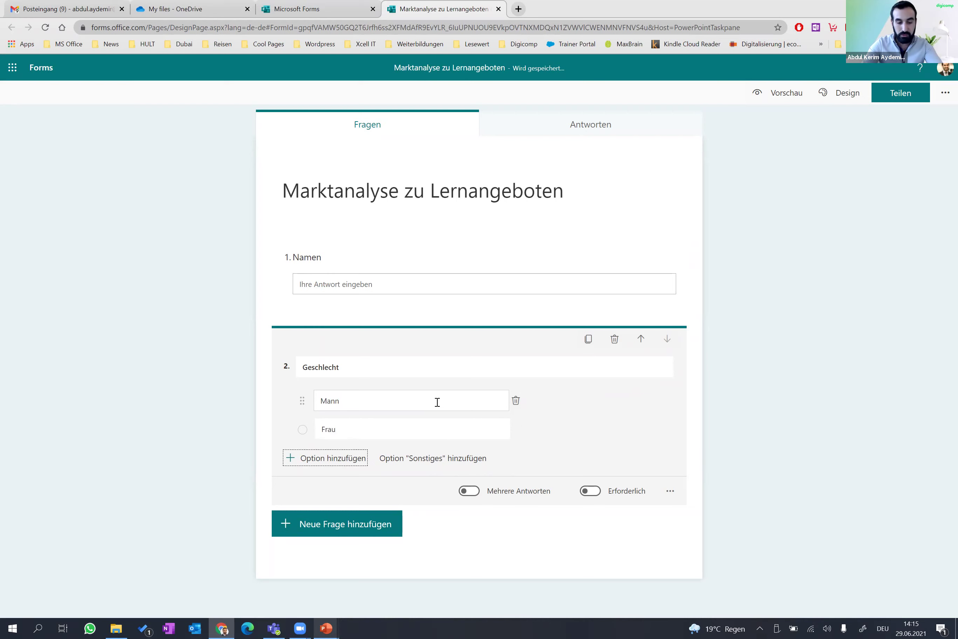
key(Return)
text(Non-binary)
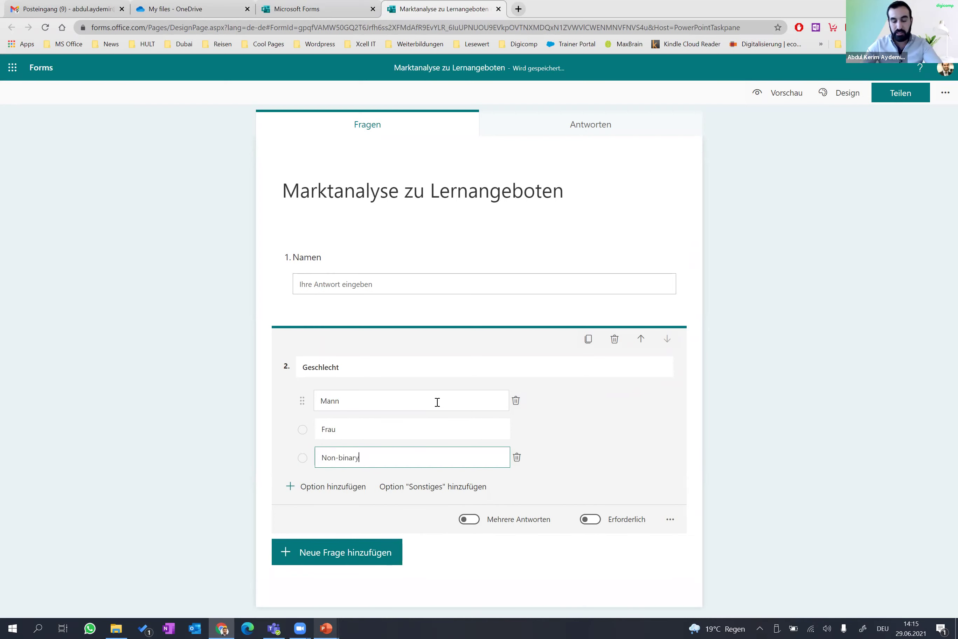
click(590, 519)
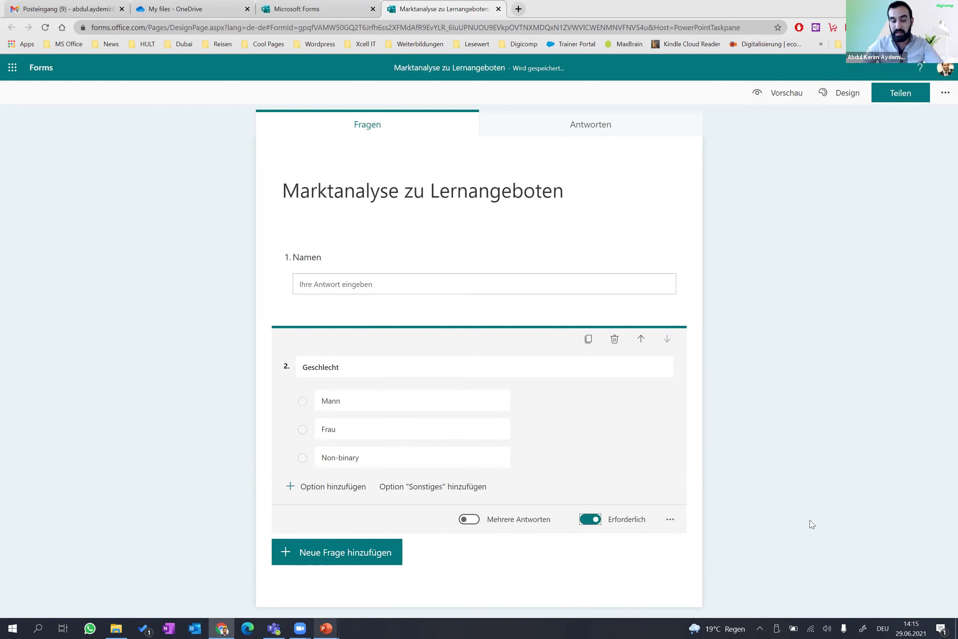
Step: Add choice question 3 titled 'In welcher Branche arbeiten Sie?'
click(374, 551)
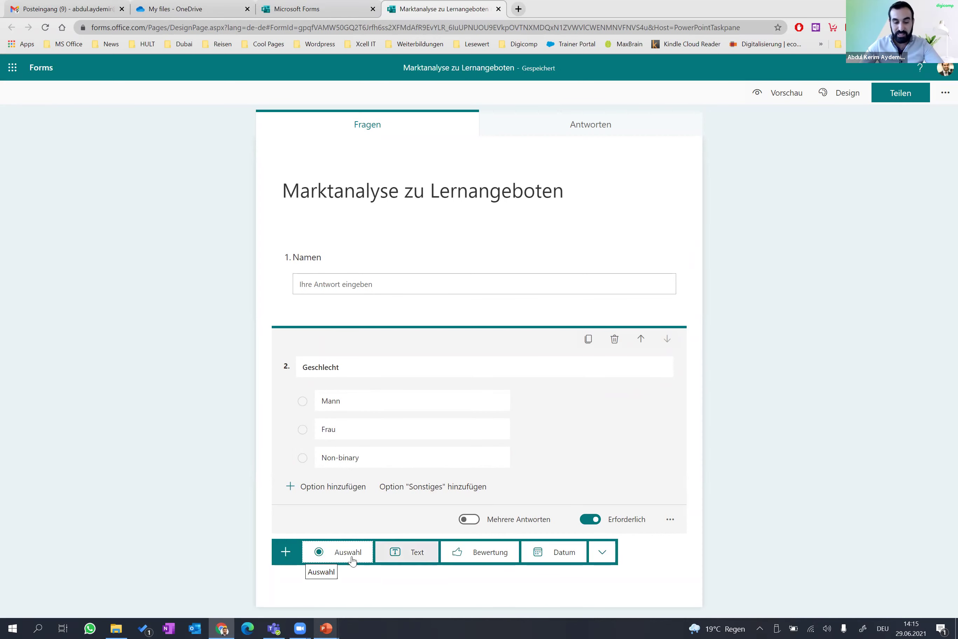
click(328, 553)
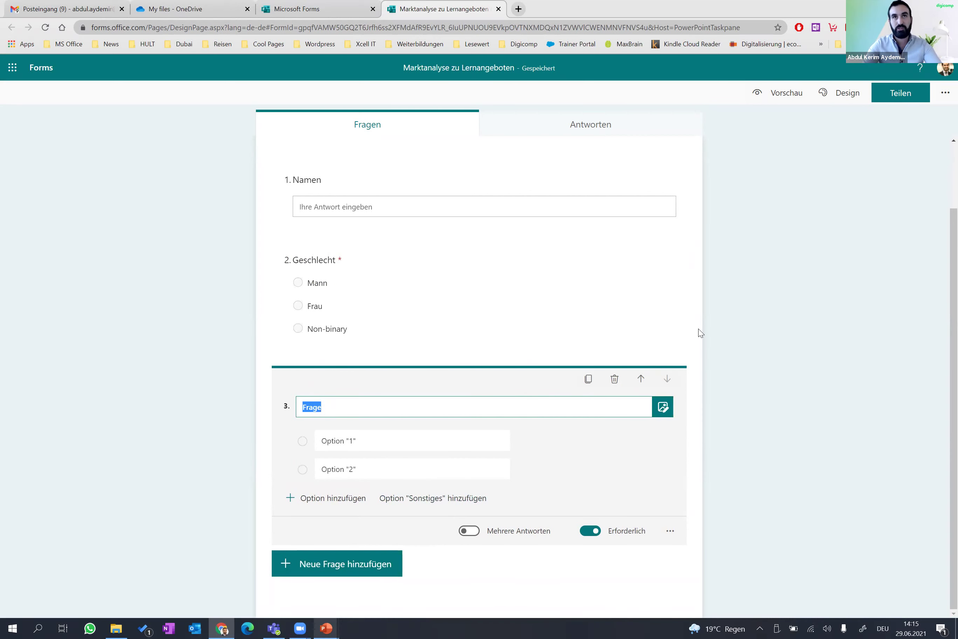
text(IN )
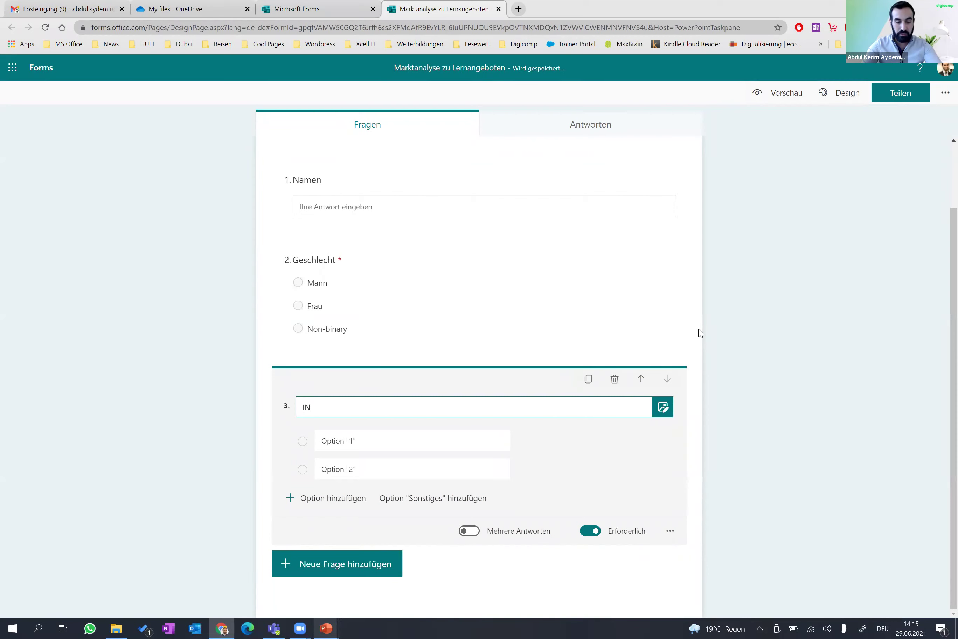
text(b)
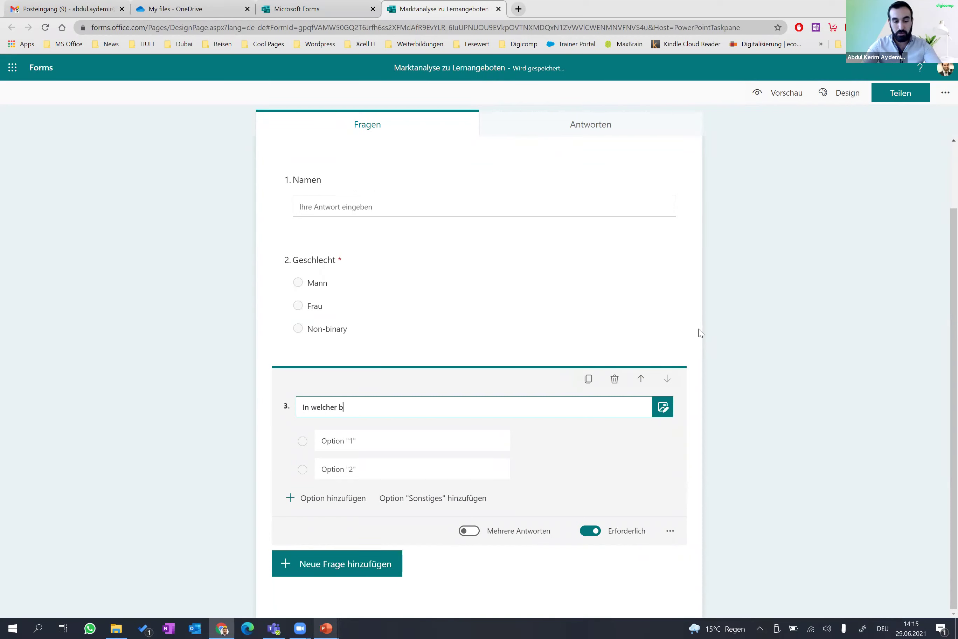
text(beiten Sie?)
Step: Enter its answers Banken und Versicherungen, Informationstechnologie, Bildung and Professionelle Dienstleistungen
click(439, 436)
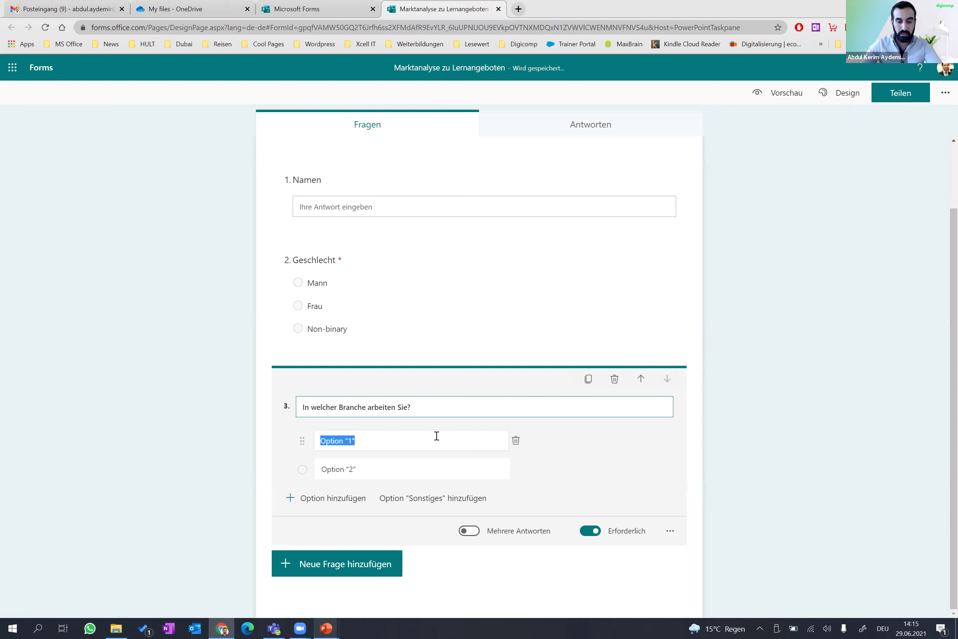
text(F)
key(BackSpace)
text(Banken undVresich)
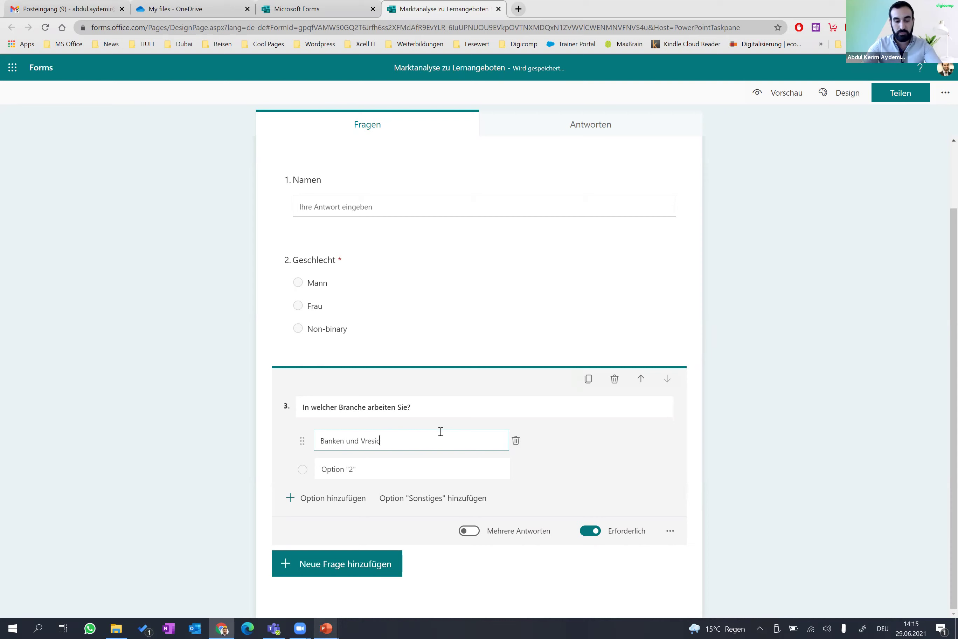
text(cherungen)
key(Tab)
text(Infor)
text(mationstechnologie)
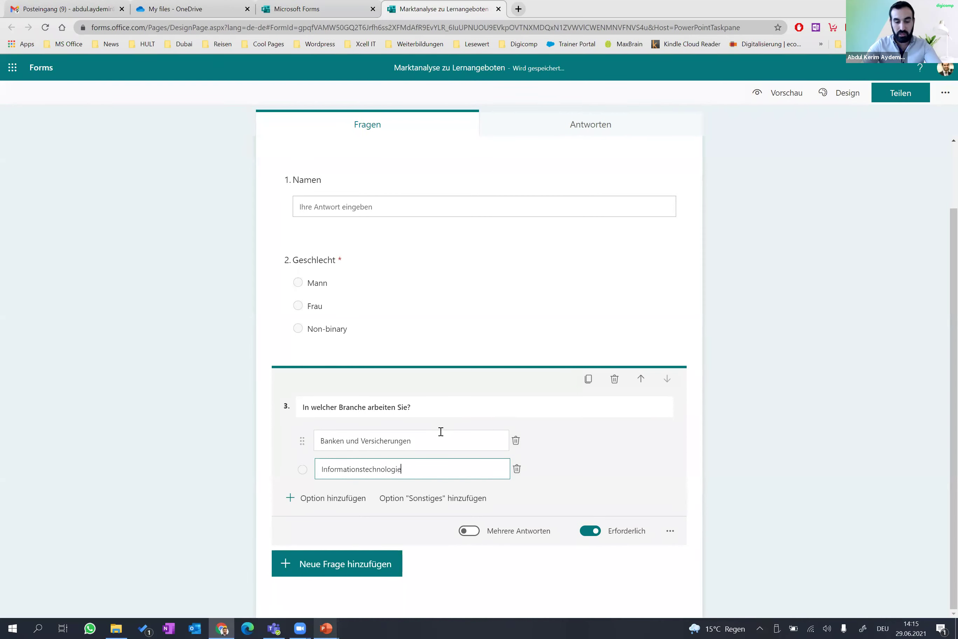
key(Return)
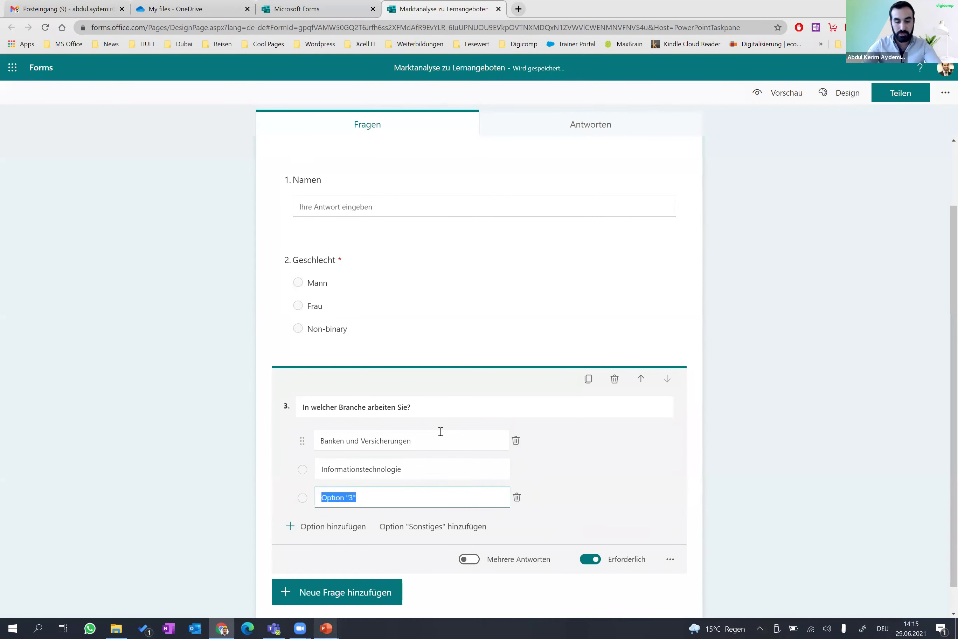
text(Bildung)
key(Return)
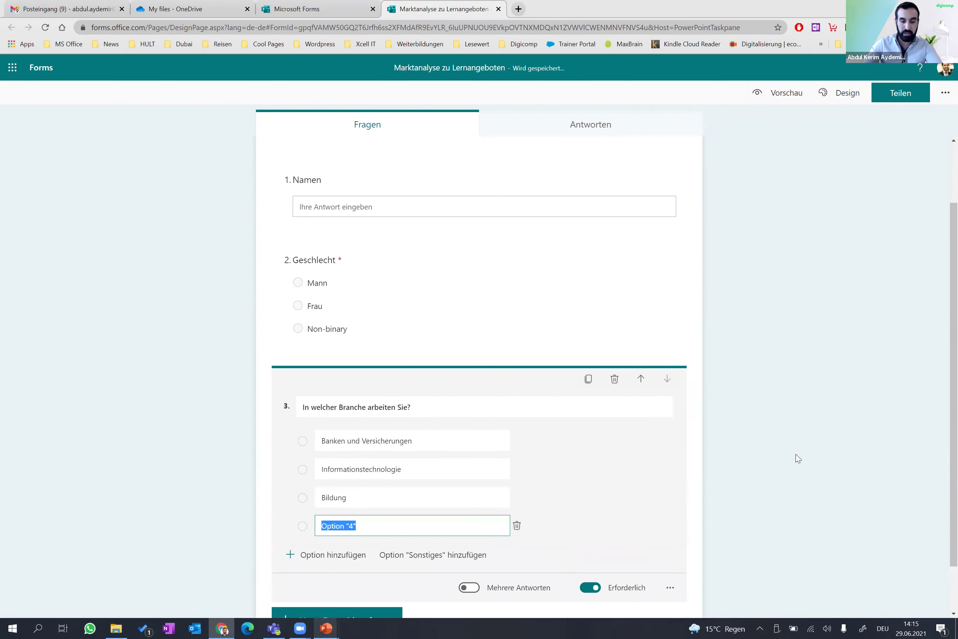
text(Mark)
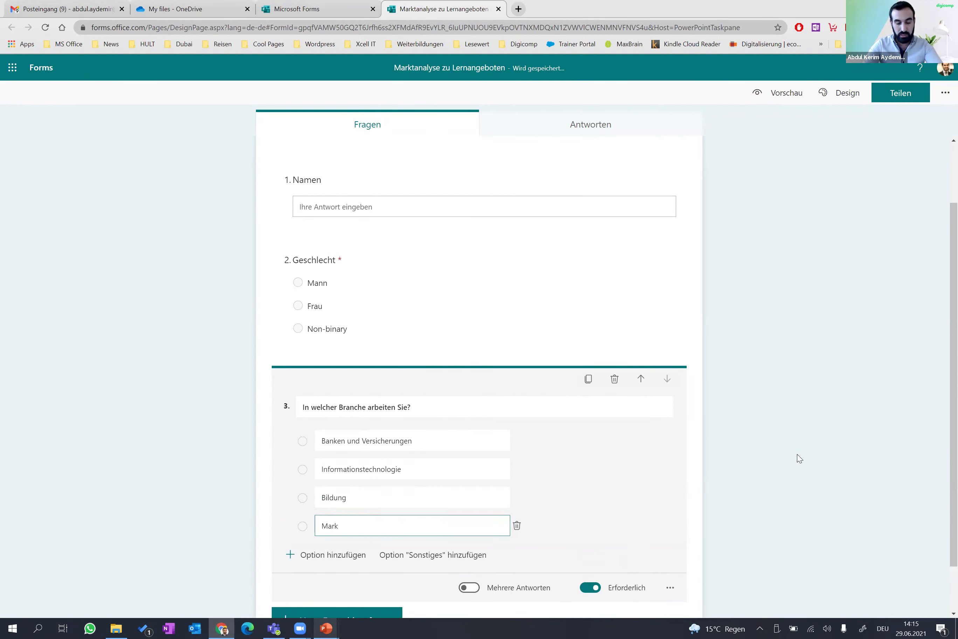
key(BackSpace)
key(BackSpace)
scroll(775, 440, down, 1)
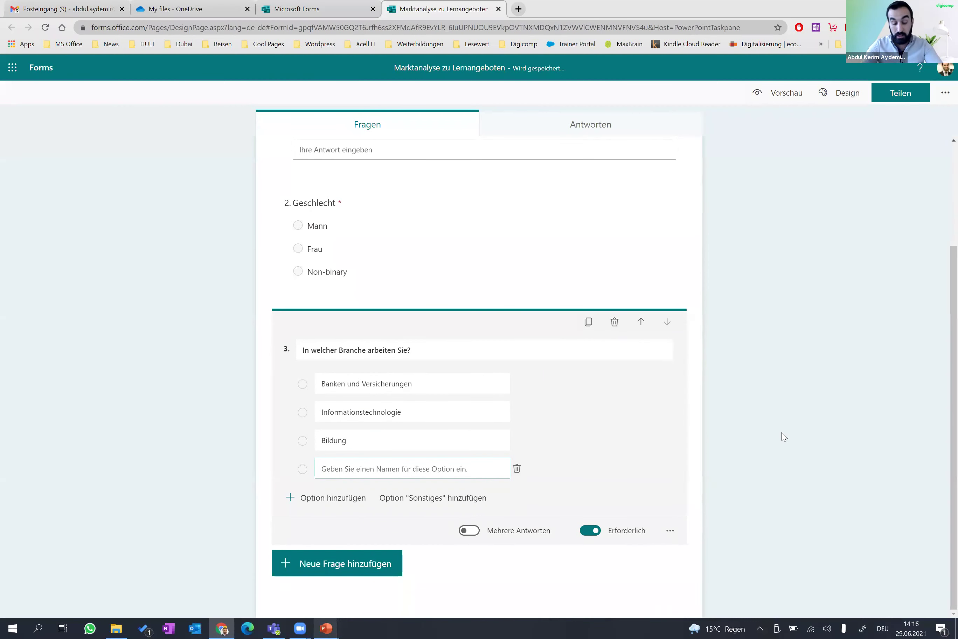
text(Professionelle Dienstleistungen)
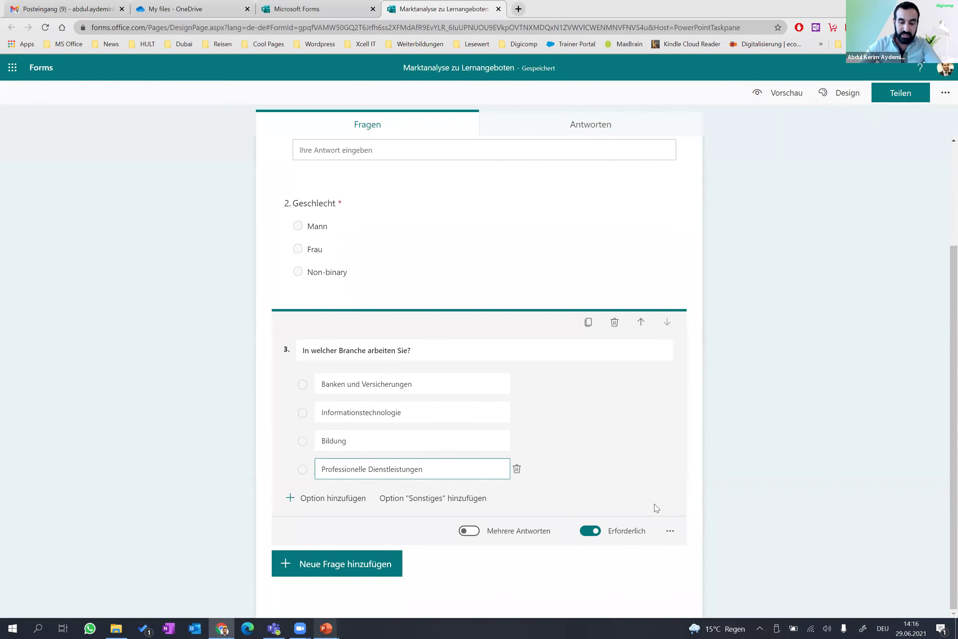
Step: Switch question 3's answer display to Dropdown via its further settings
click(670, 532)
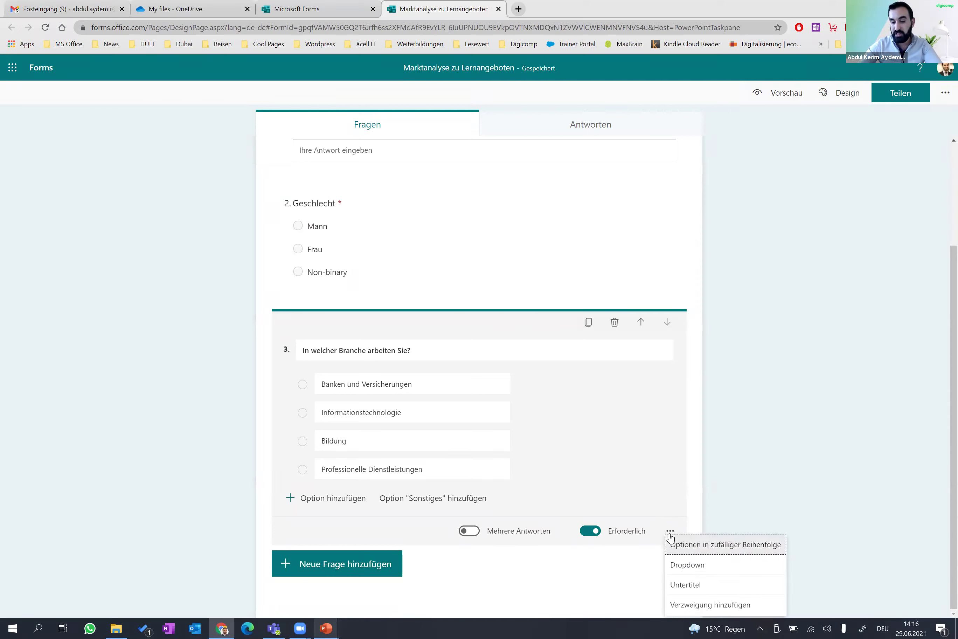
click(716, 569)
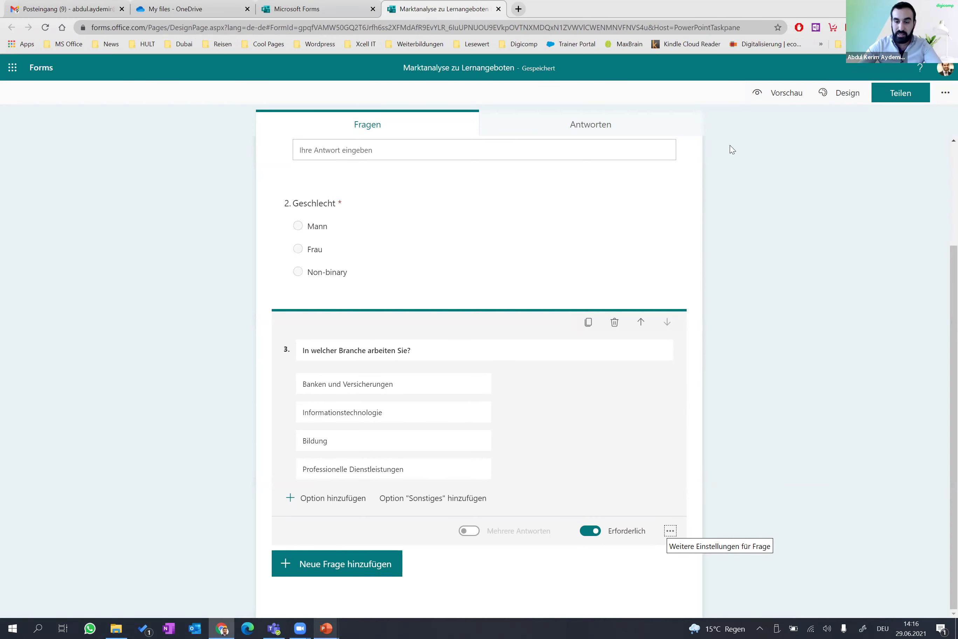
click(757, 95)
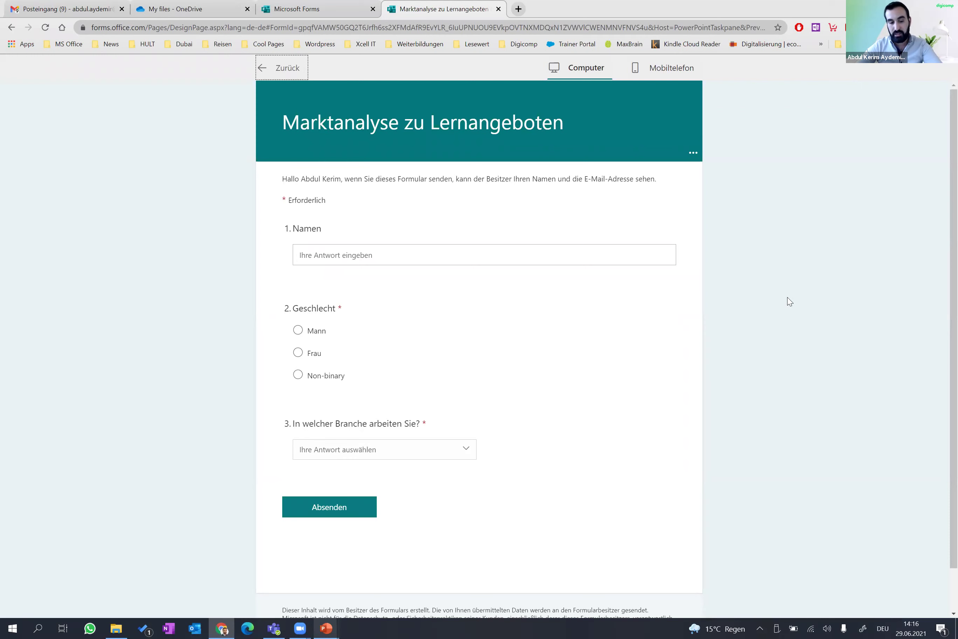
click(469, 450)
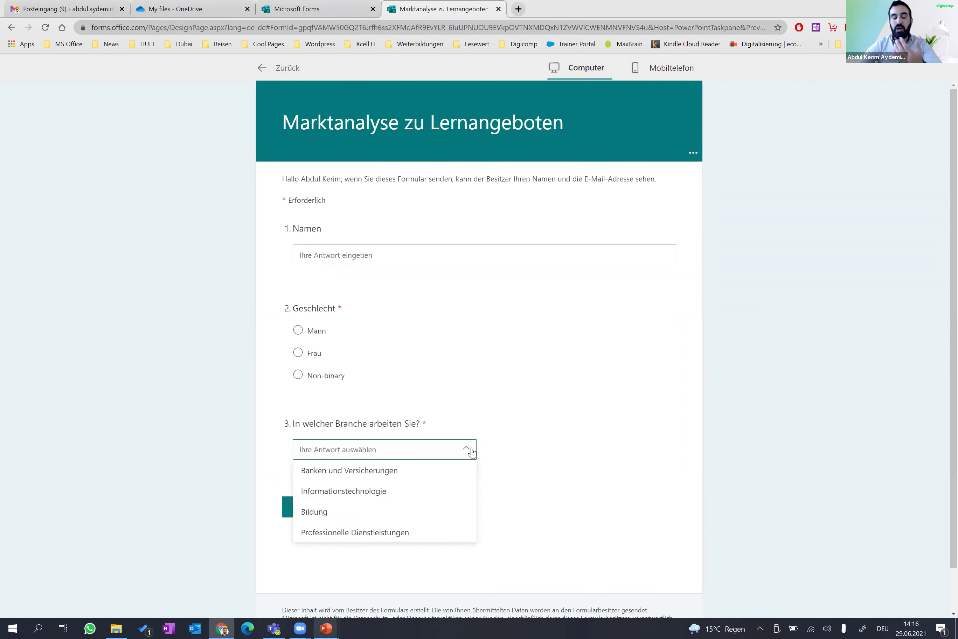
click(798, 350)
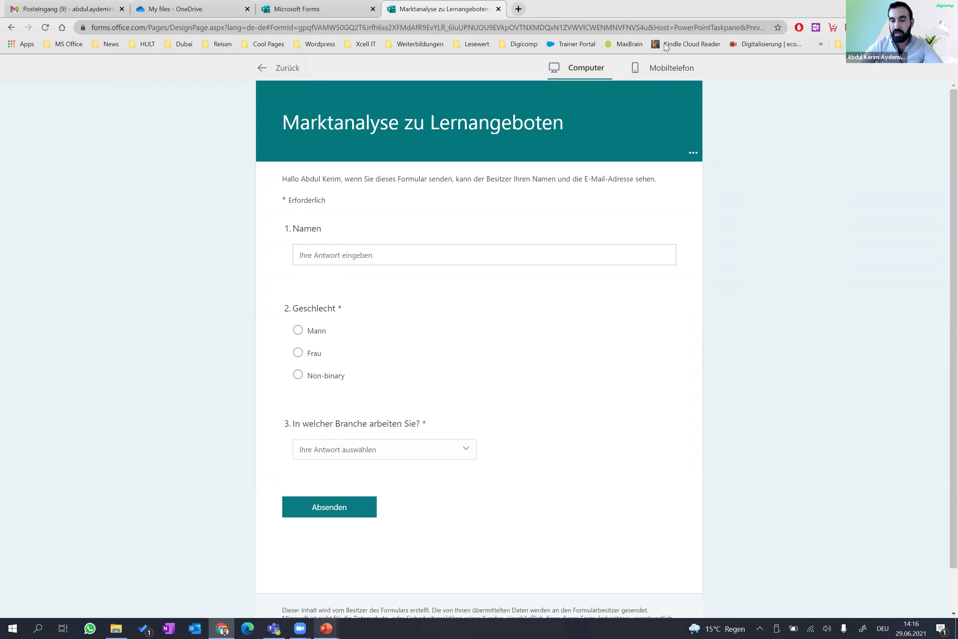
click(669, 73)
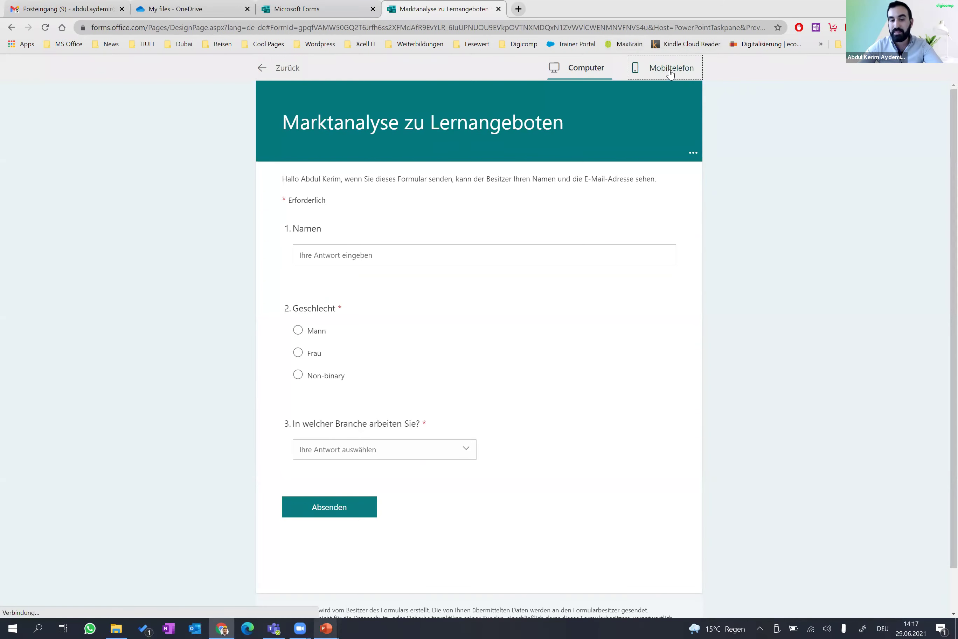
mouse_move(568, 251)
mouse_down()
mouse_move(574, 231)
mouse_move(763, 235)
mouse_up()
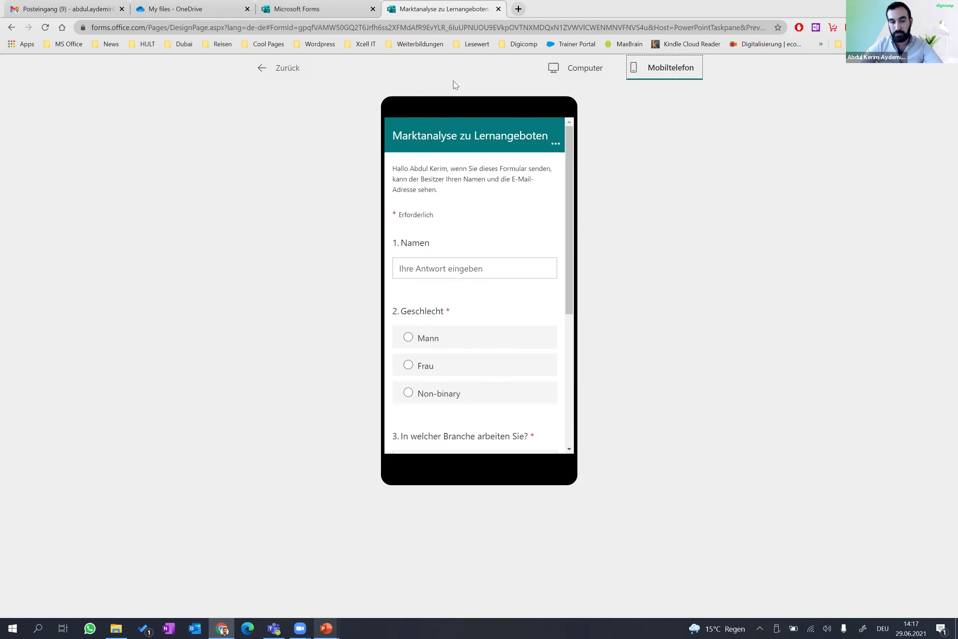
click(279, 70)
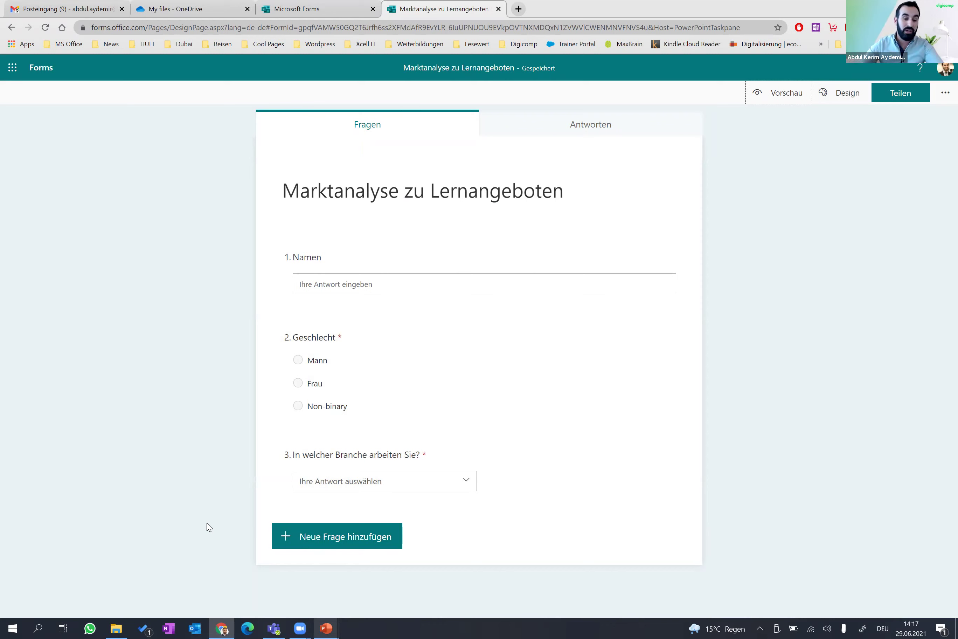
Step: Add a Datum question titled 'Wann haben Sie das letzte Mal eine Weiterbildung besucht?'
click(333, 540)
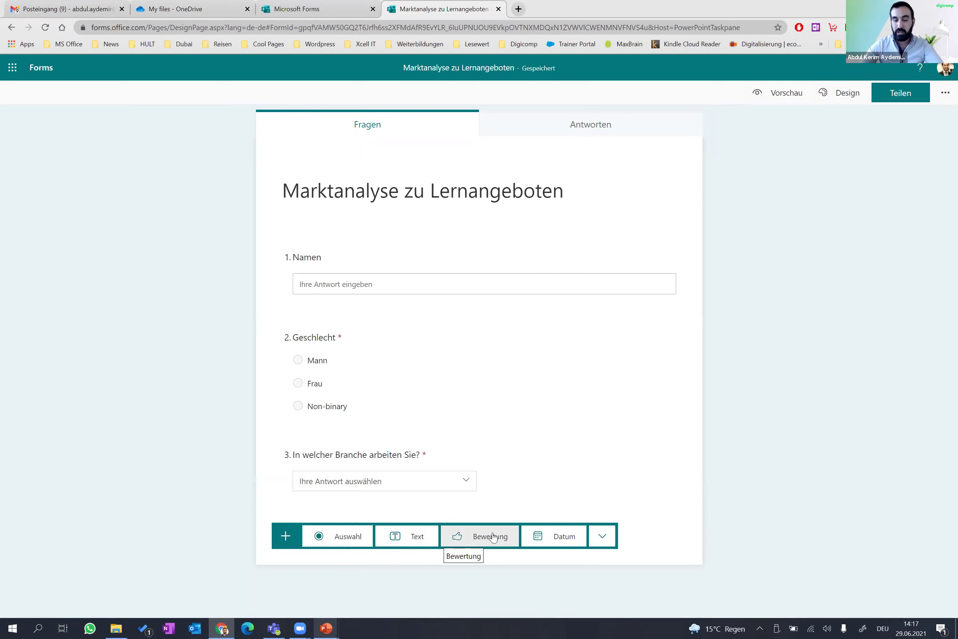
click(550, 536)
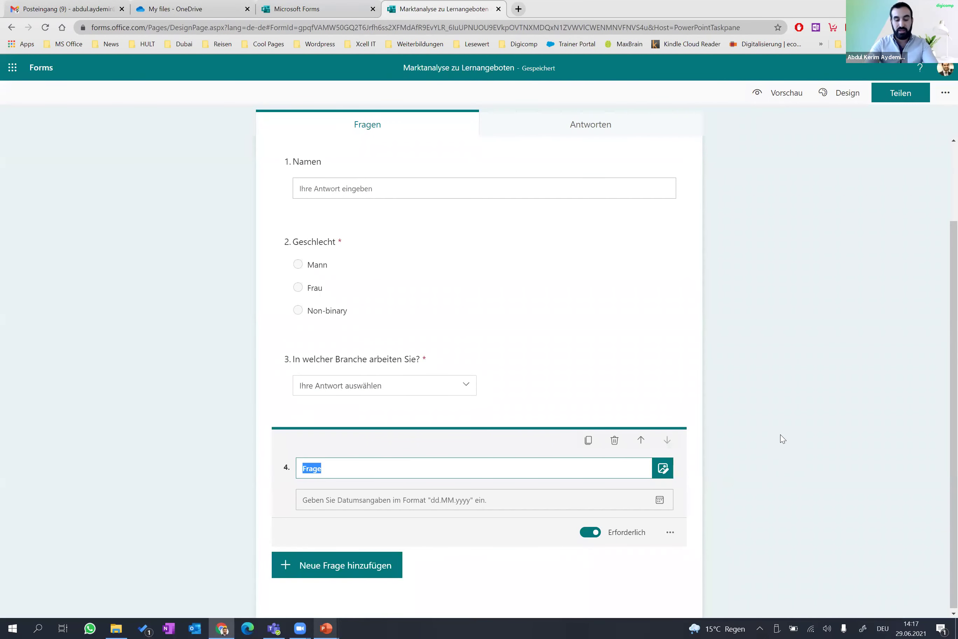
text(Wann)
key(BackSpace)
key(BackSpace)
key(BackSpace)
text(Wann ha)
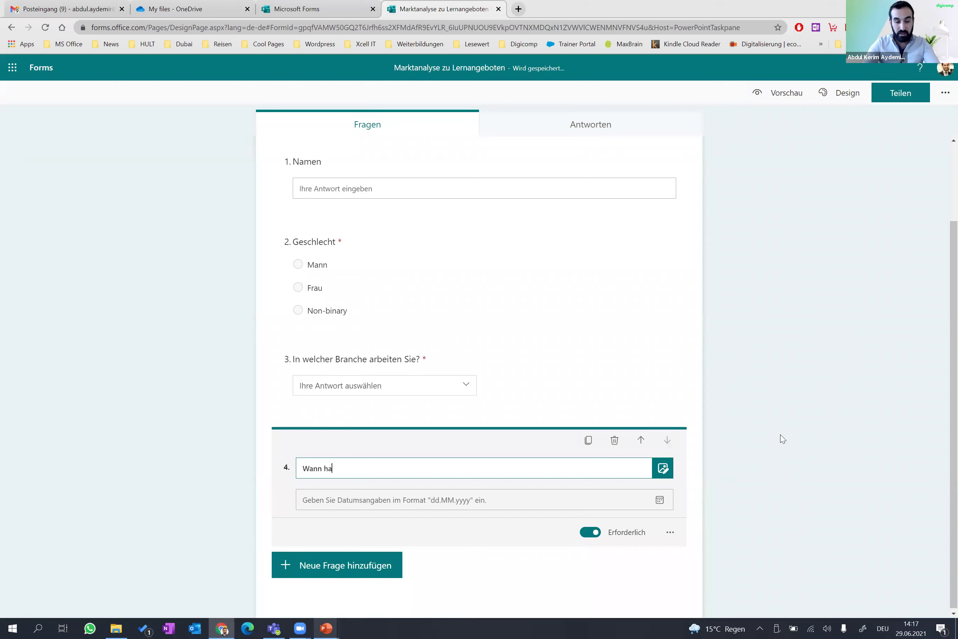
text(ben Sie das let)
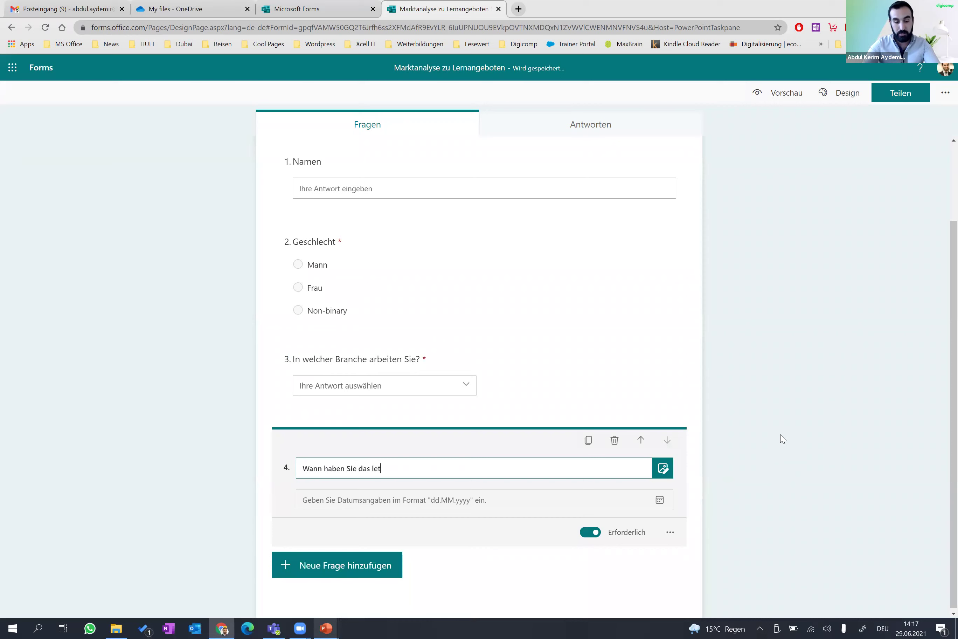
text(e Weiterbildung besucht?)
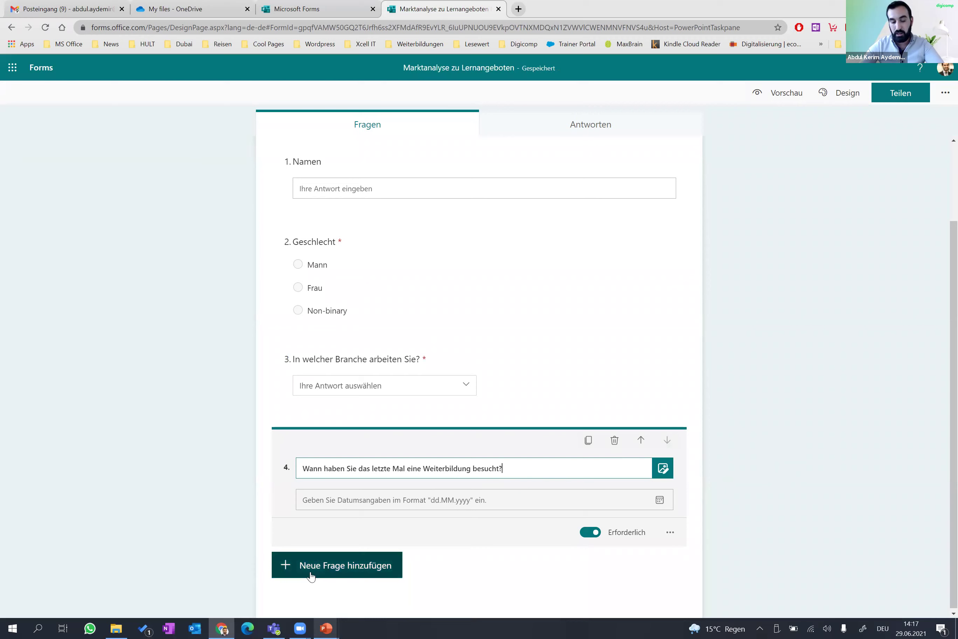
click(337, 566)
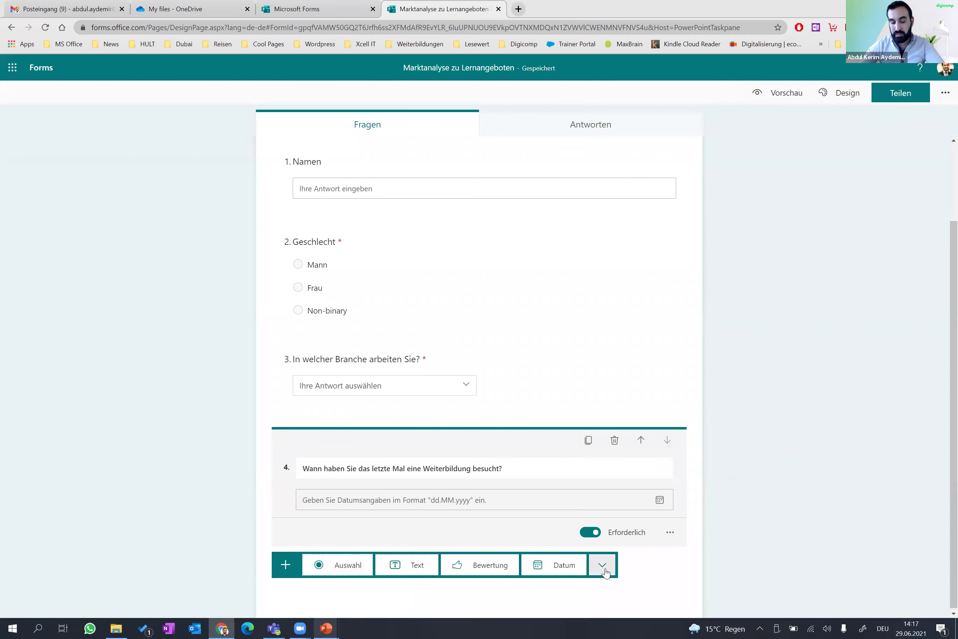
Step: Add a Likert question titled 'Bitte kreuzen Sie Treffendes an:'
scroll(652, 564, up, 1)
scroll(652, 565, down, 1)
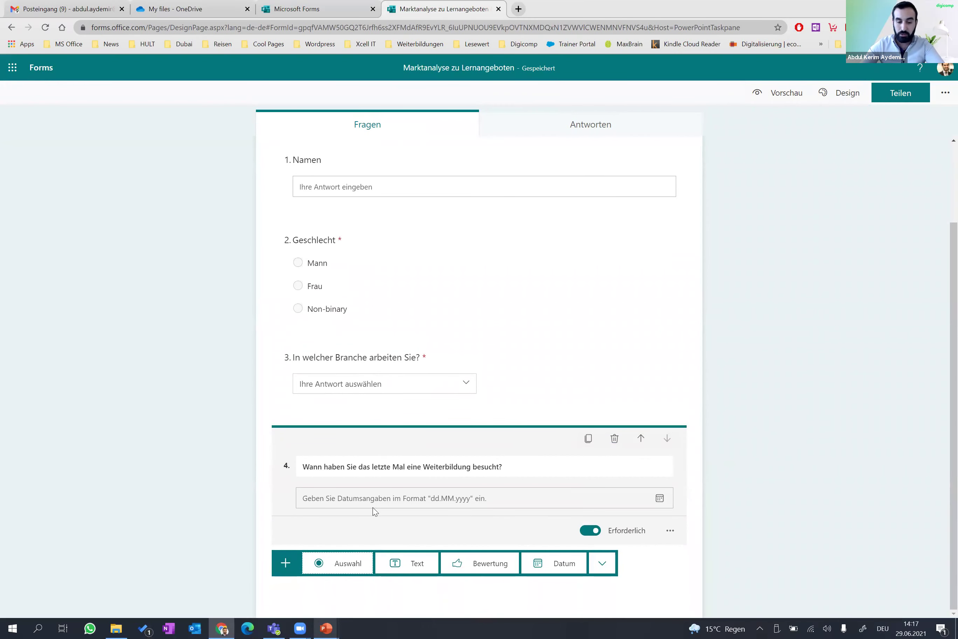
click(600, 564)
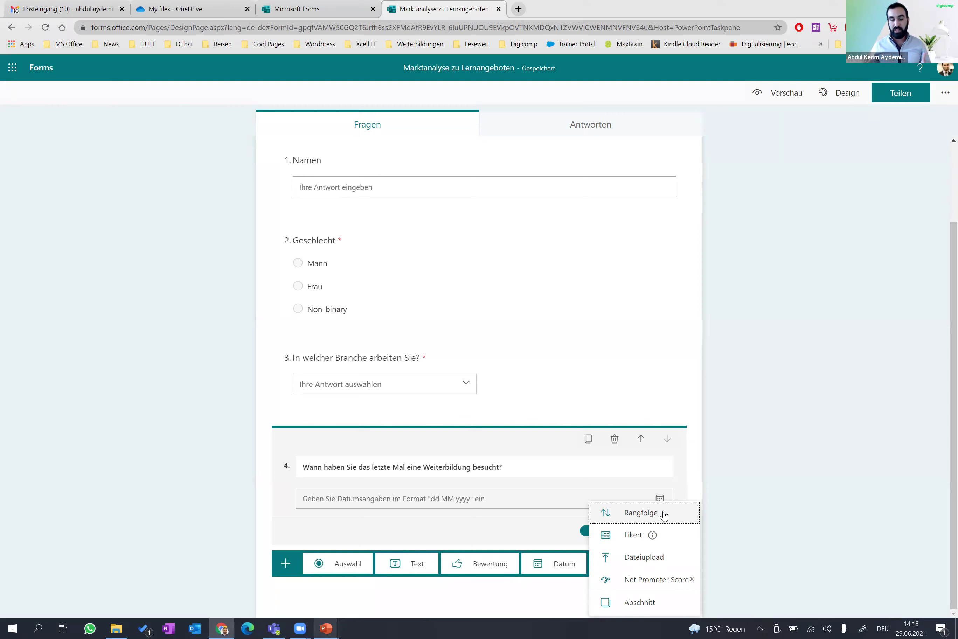
mouse_move(633, 534)
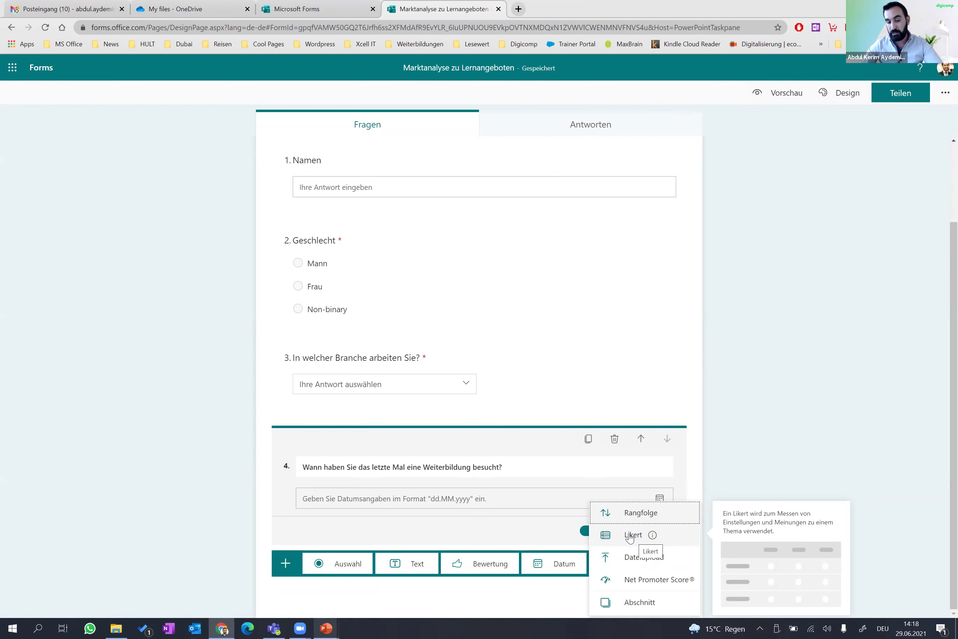
click(629, 535)
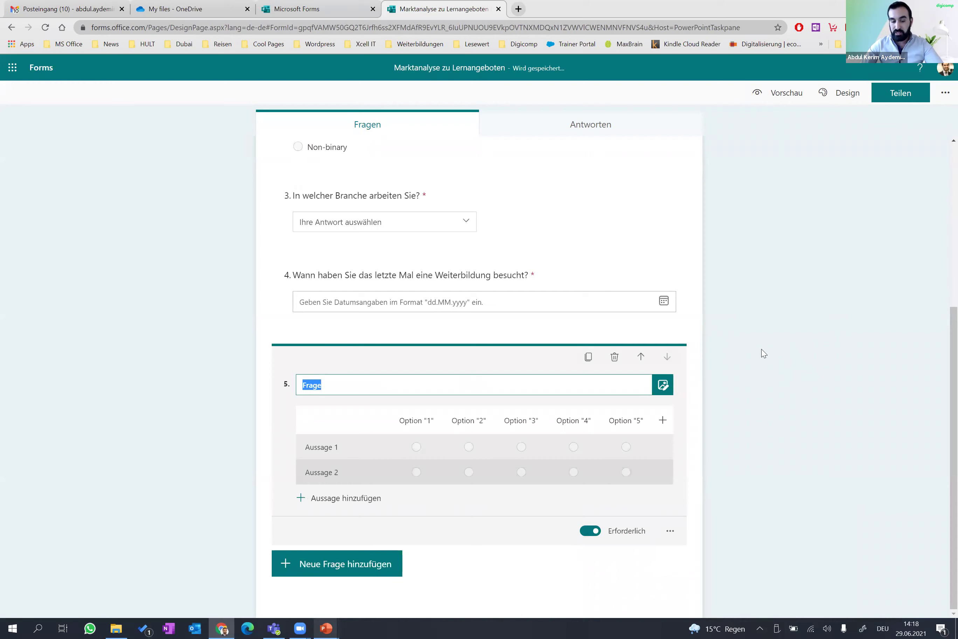
text(Bitte )
text(kruez)
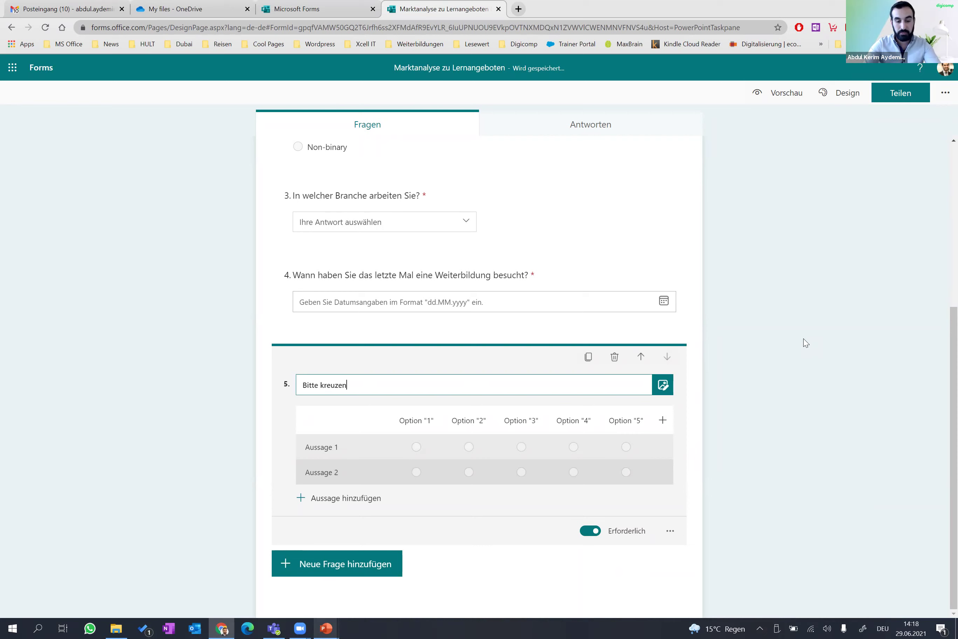
text(ffendes an:)
Step: Replace the statements with 'Wie waren Sie zufrieden ...' and 'Wie war die Technik?'
click(343, 449)
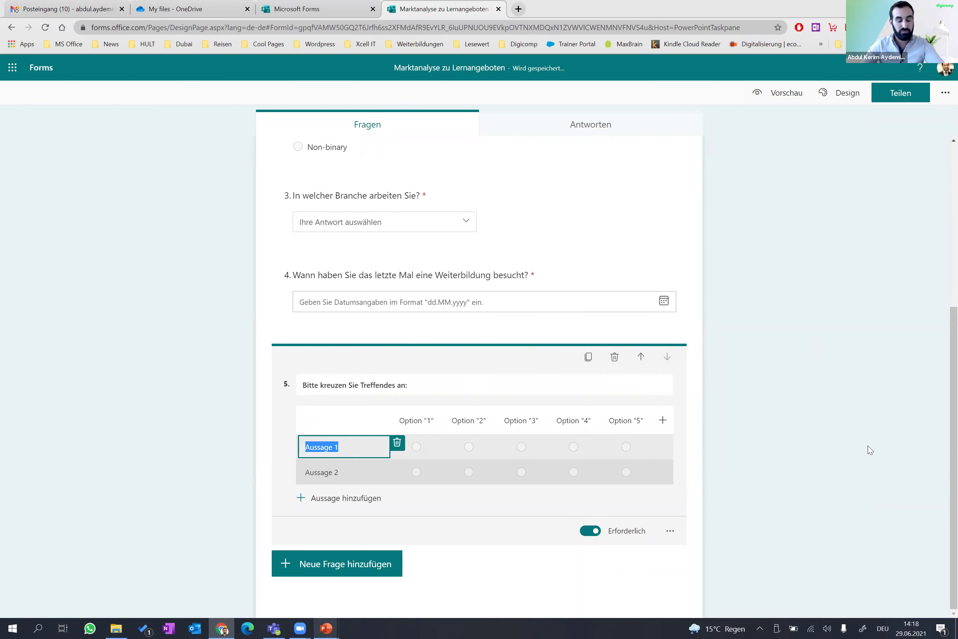
text(Wie waren Sie zuf)
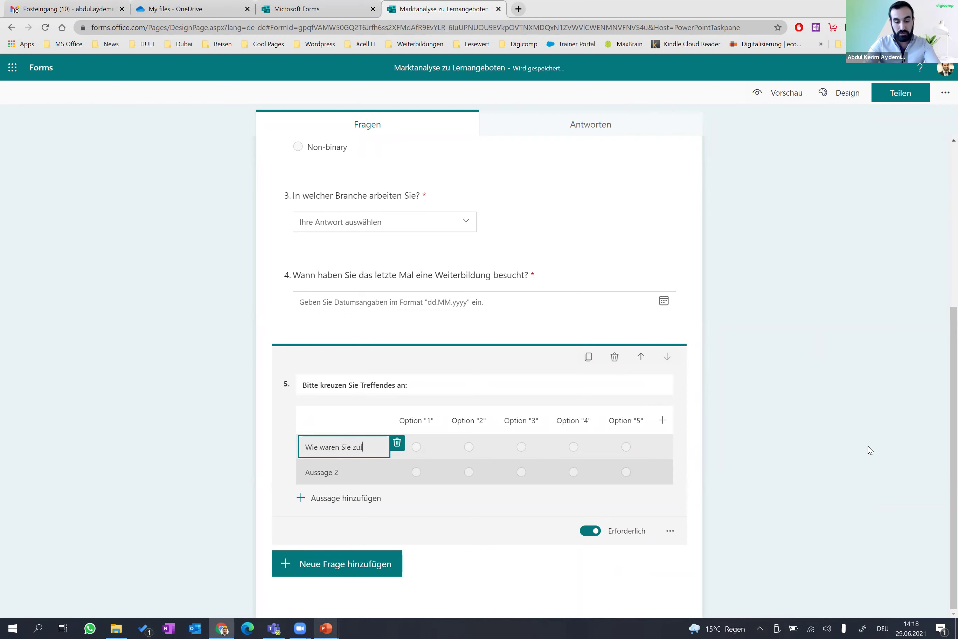
text(rieden ....)
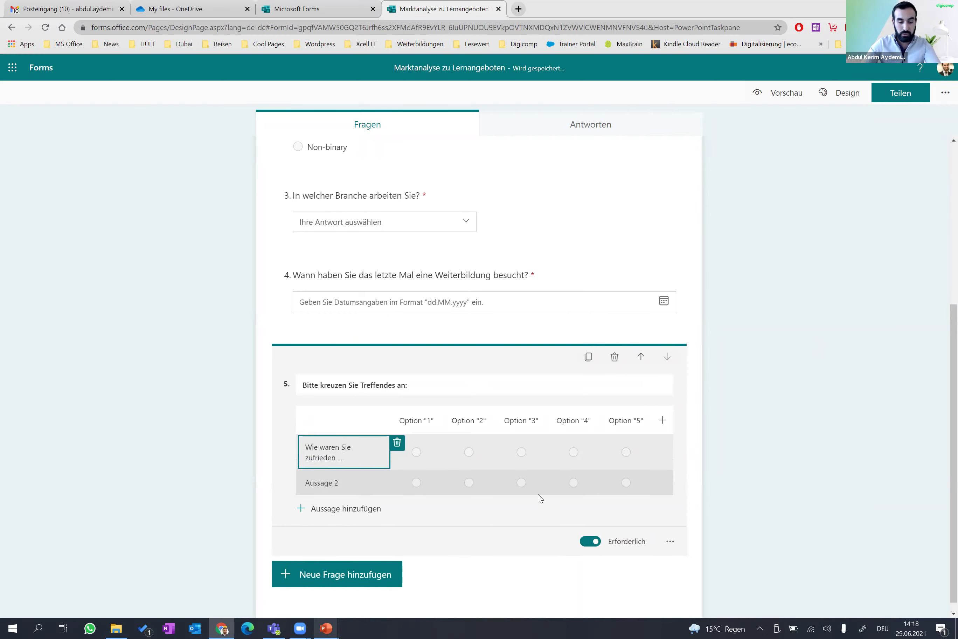
click(358, 477)
text(Was)
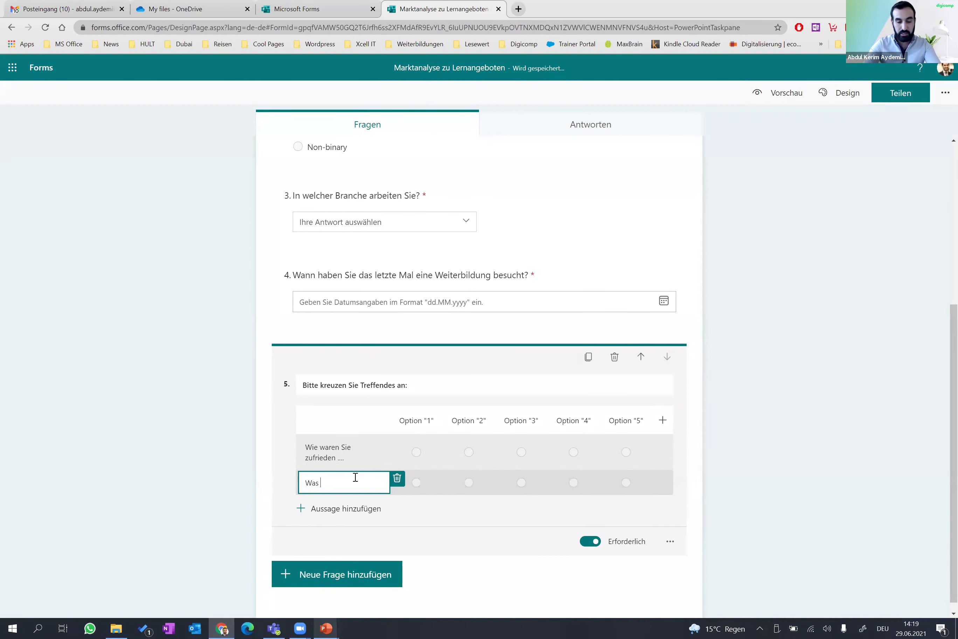
key(BackSpace)
key(BackSpace)
text(Wie war die Tech)
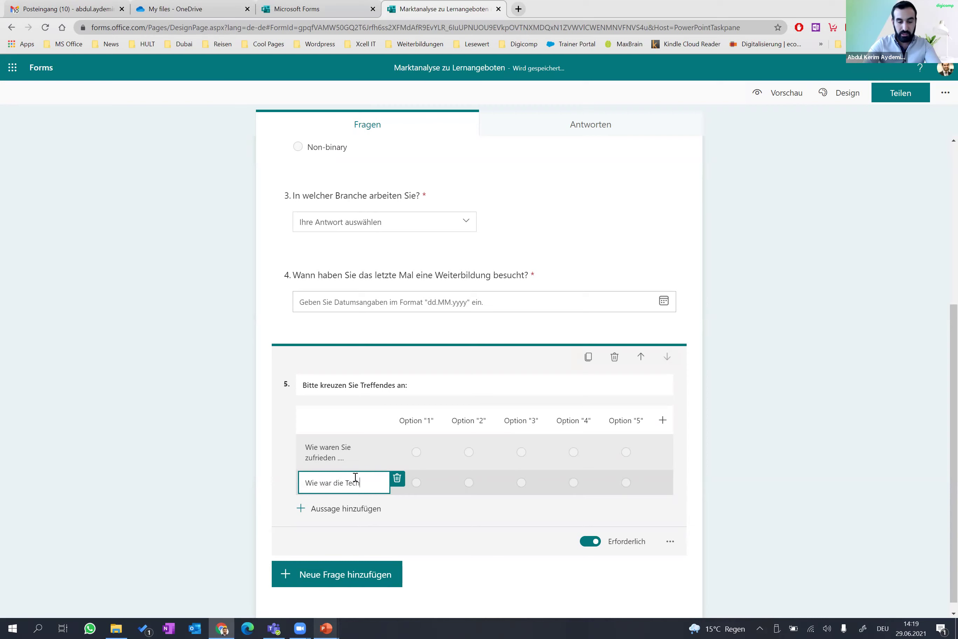
text(nik?)
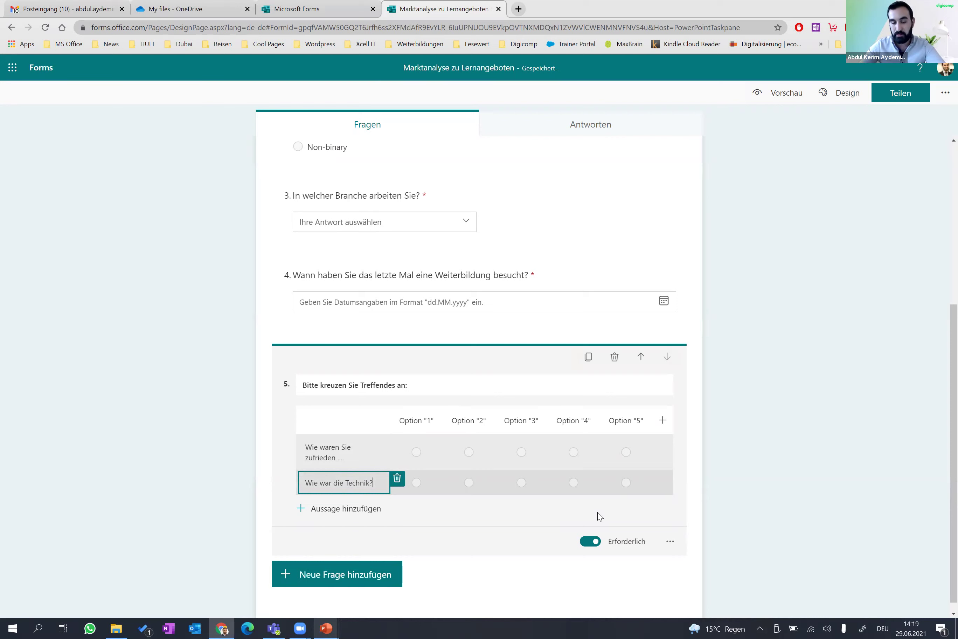
click(629, 418)
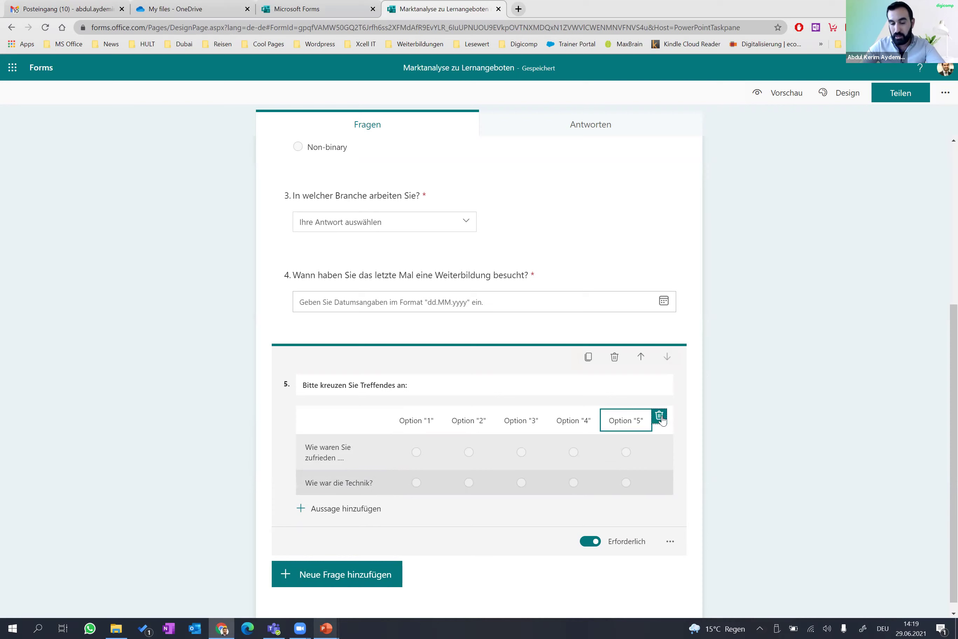
Step: Delete the fifth rating column and name the rest absolut schlecht, bedürftig, gut, genial
click(659, 417)
click(430, 419)
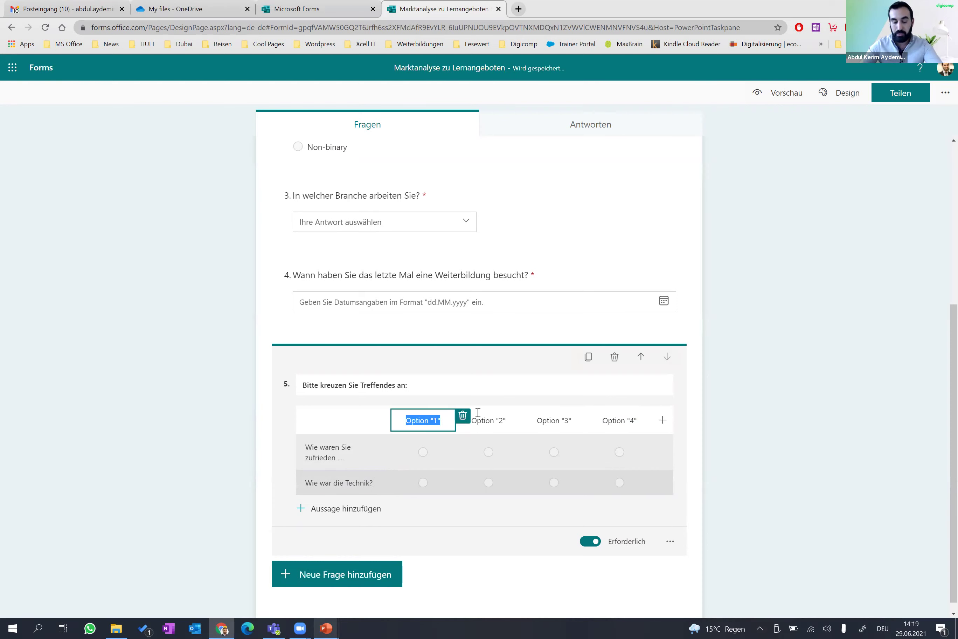
text(absolut schlecht)
click(491, 415)
text(bedürftig)
click(544, 420)
text(gut)
click(635, 418)
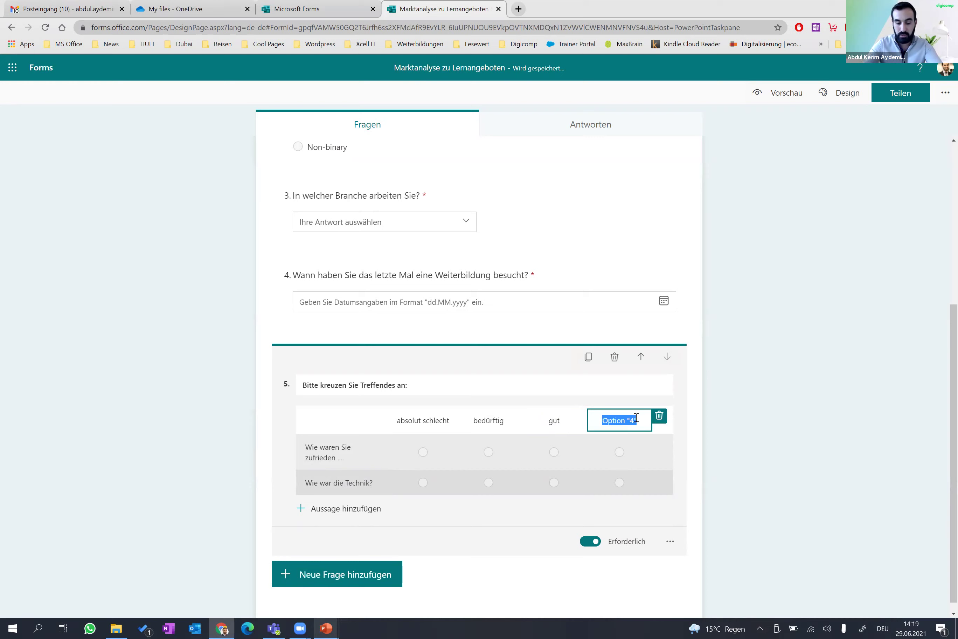
text(genial)
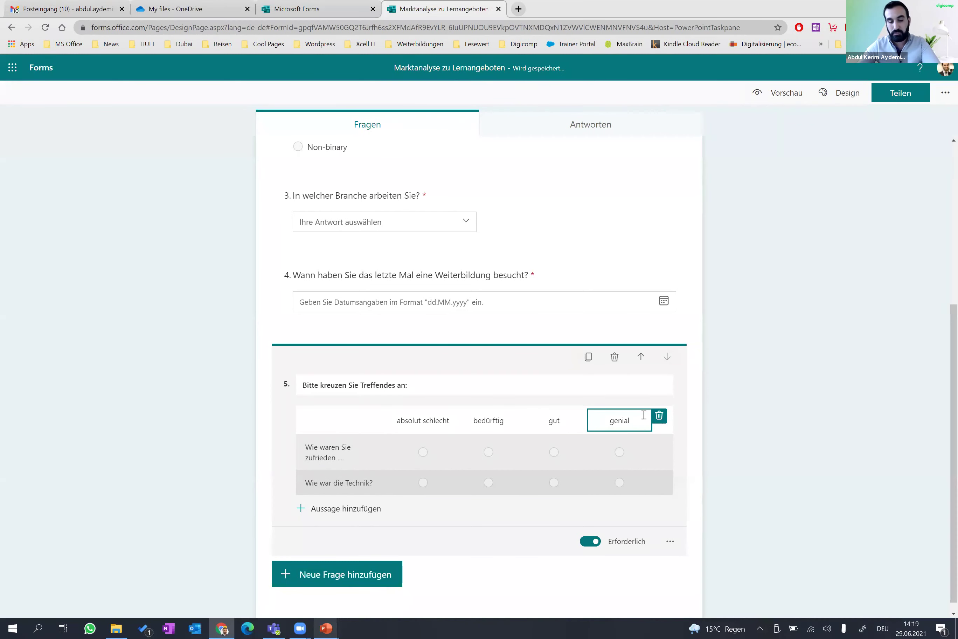
Step: Reword the first statement to 'Wie war die Didaktik des Referenten?'
click(363, 463)
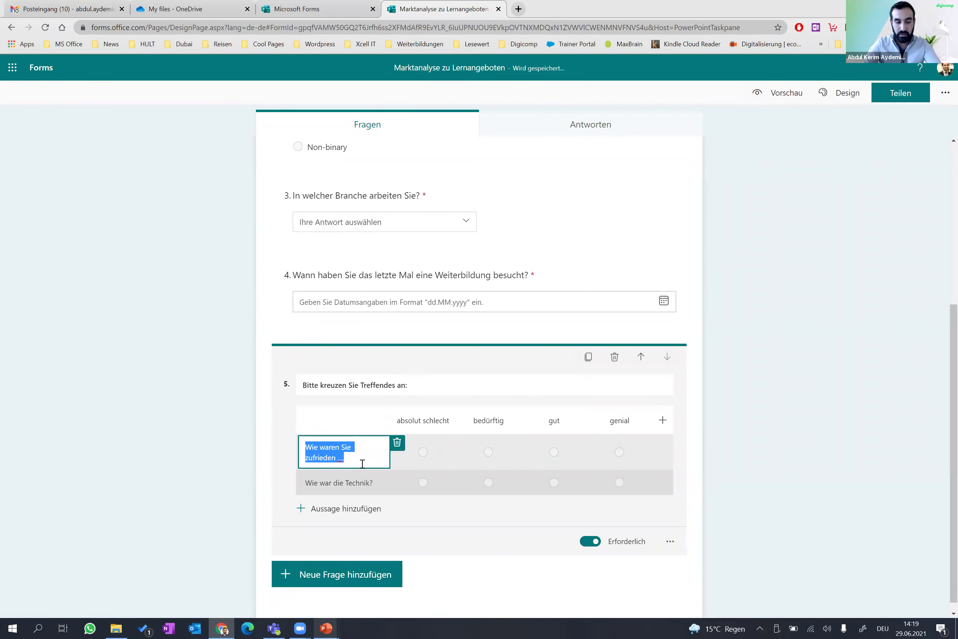
text(Wie war die Didakt)
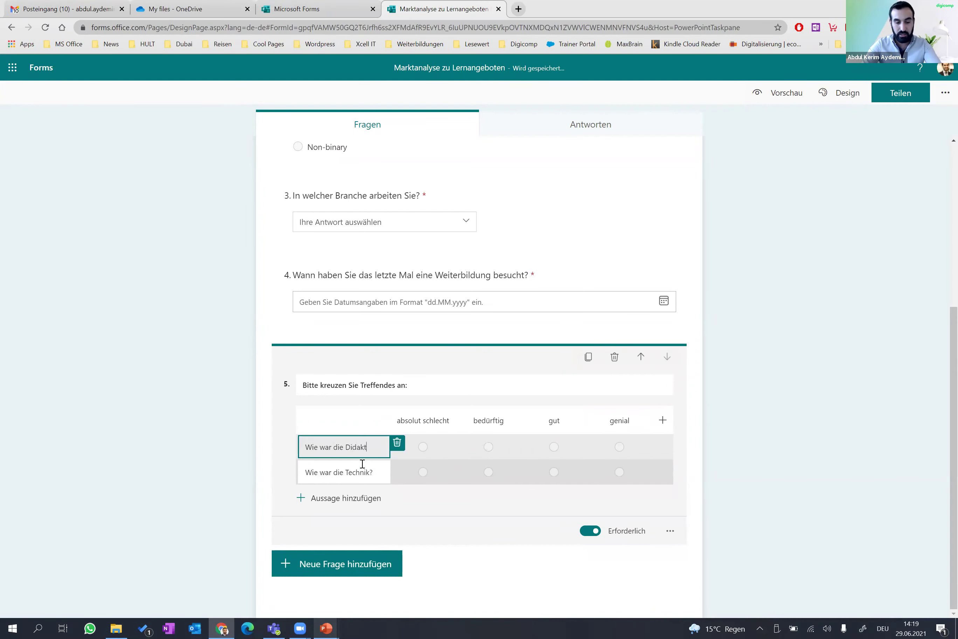
text(es Referenten?)
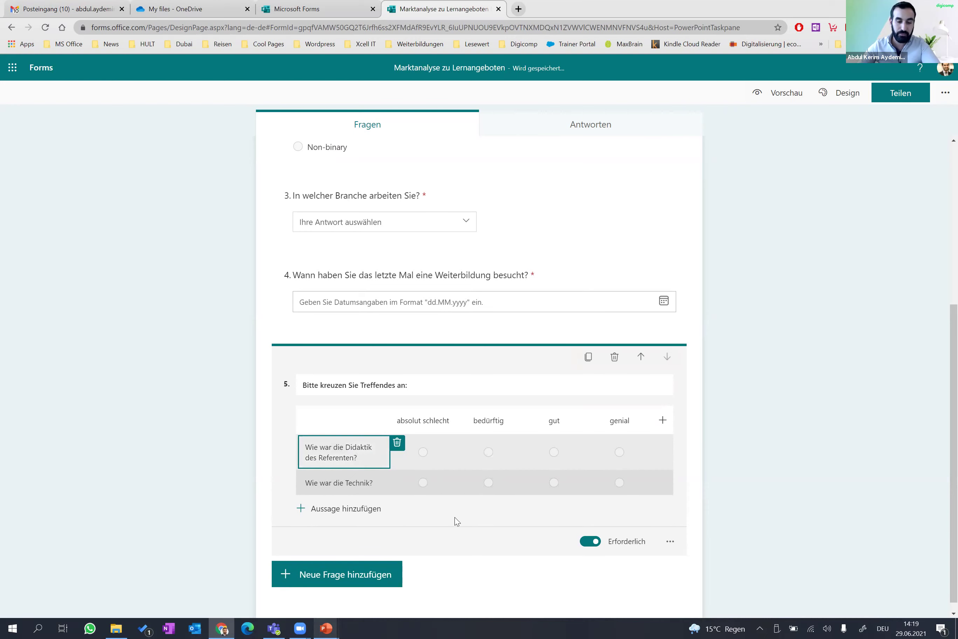
click(771, 484)
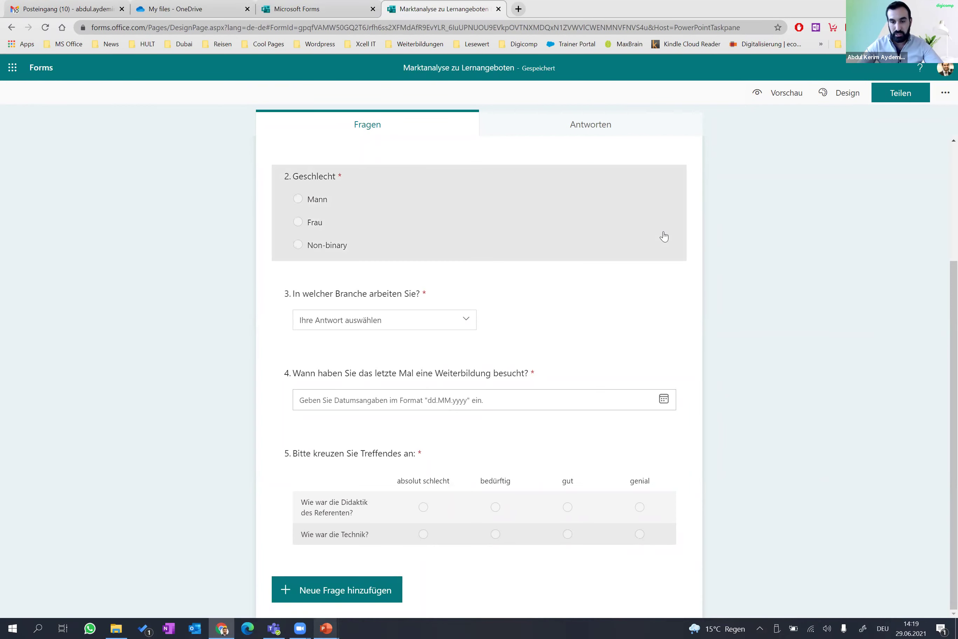
Step: Scroll back up to the 'Marktanalyse zu Lernangeboten' form title
scroll(783, 230, up, 3)
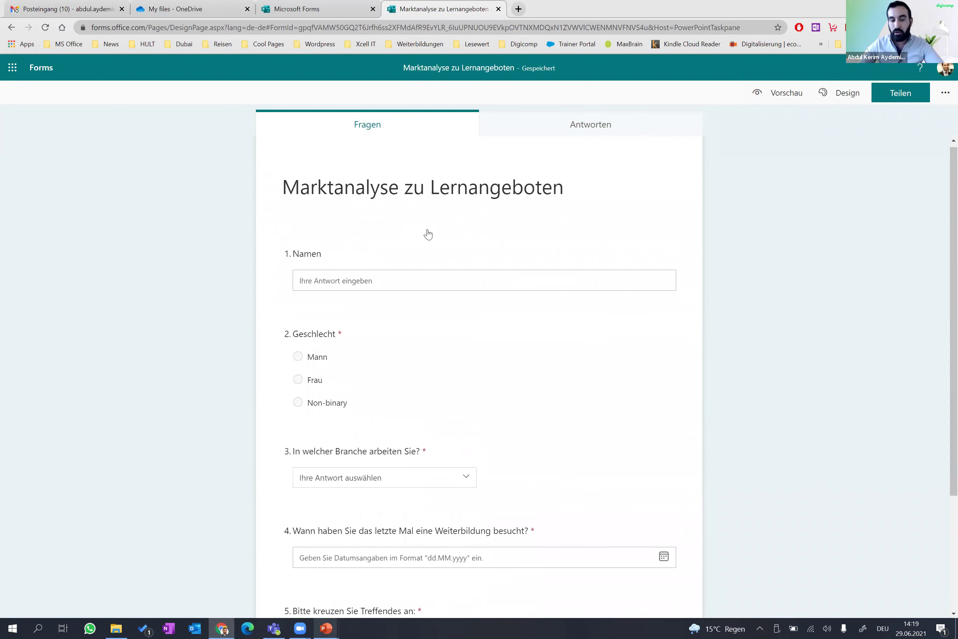
scroll(815, 281, up, 1)
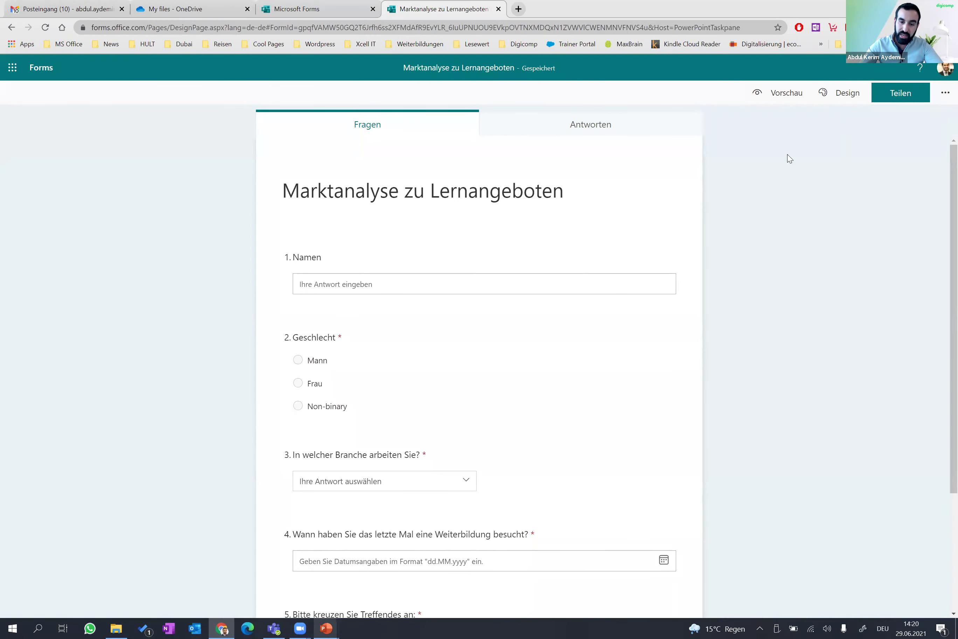
Step: In the multilingual settings, set the primary language to Deutsch
click(945, 93)
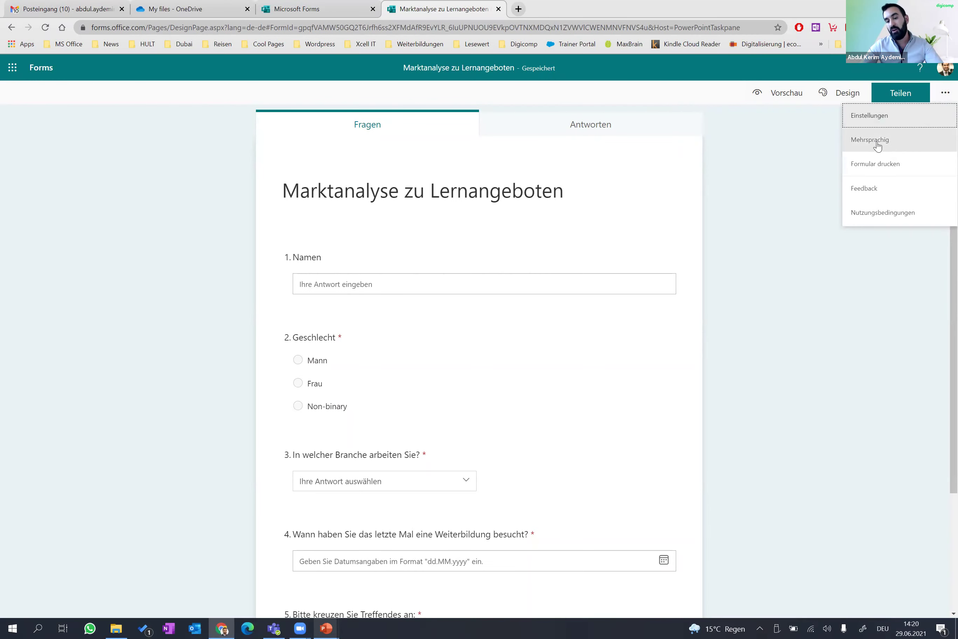
click(907, 147)
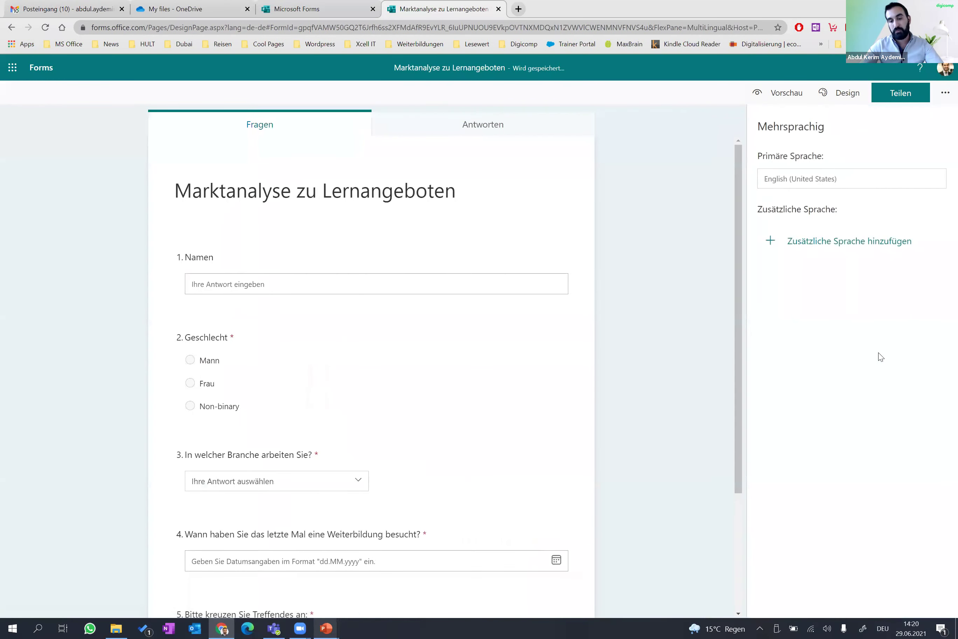
click(792, 183)
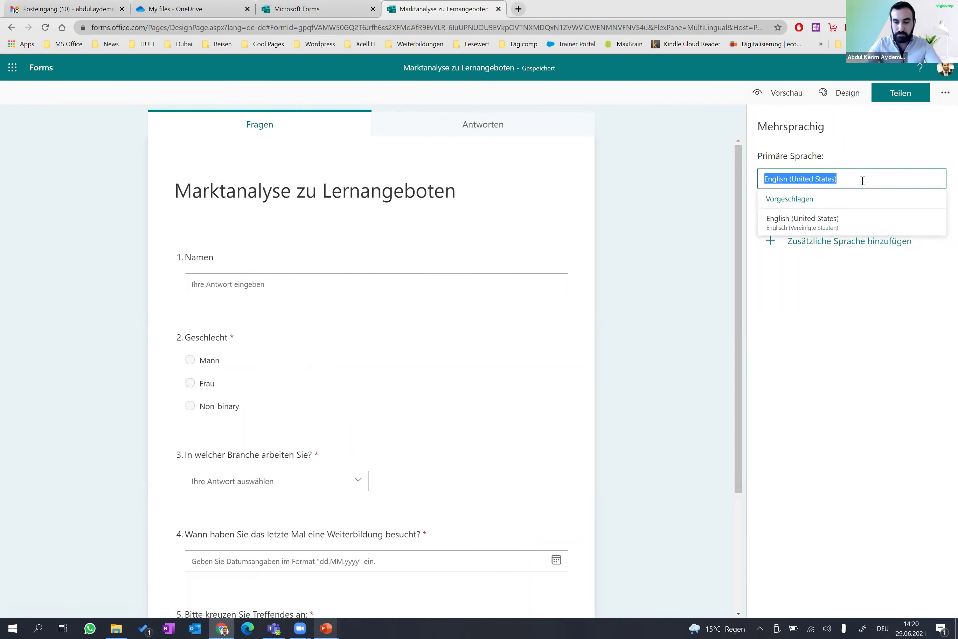
key(BackSpace)
text(deu)
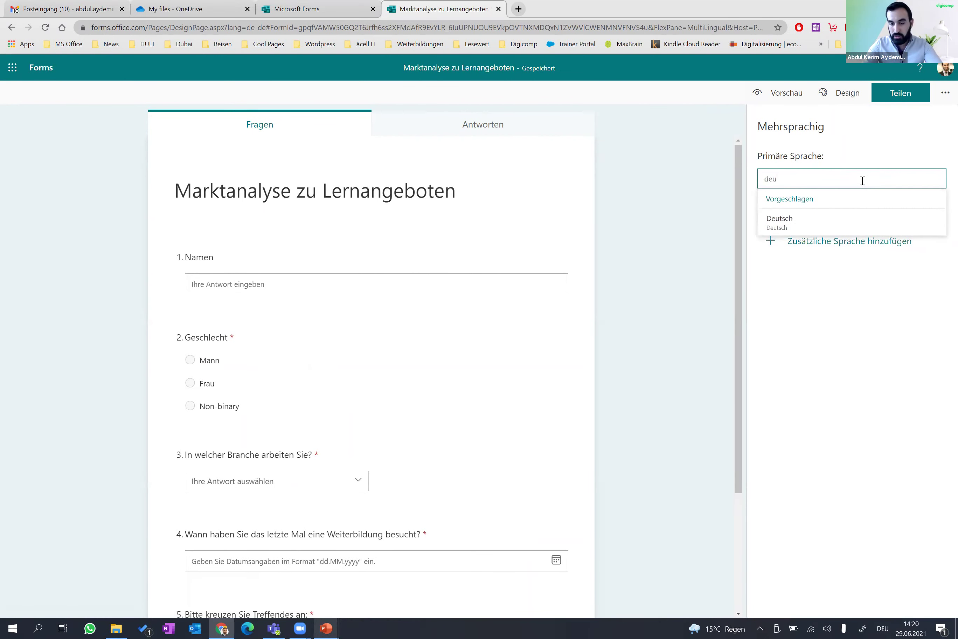
click(872, 211)
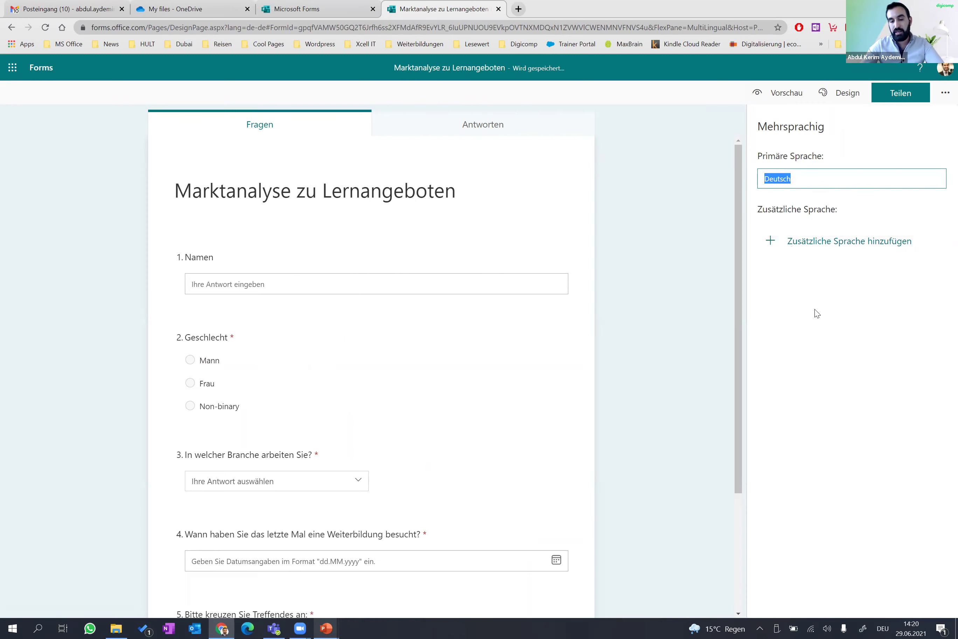
Step: Add English (United States) as an additional language
click(809, 239)
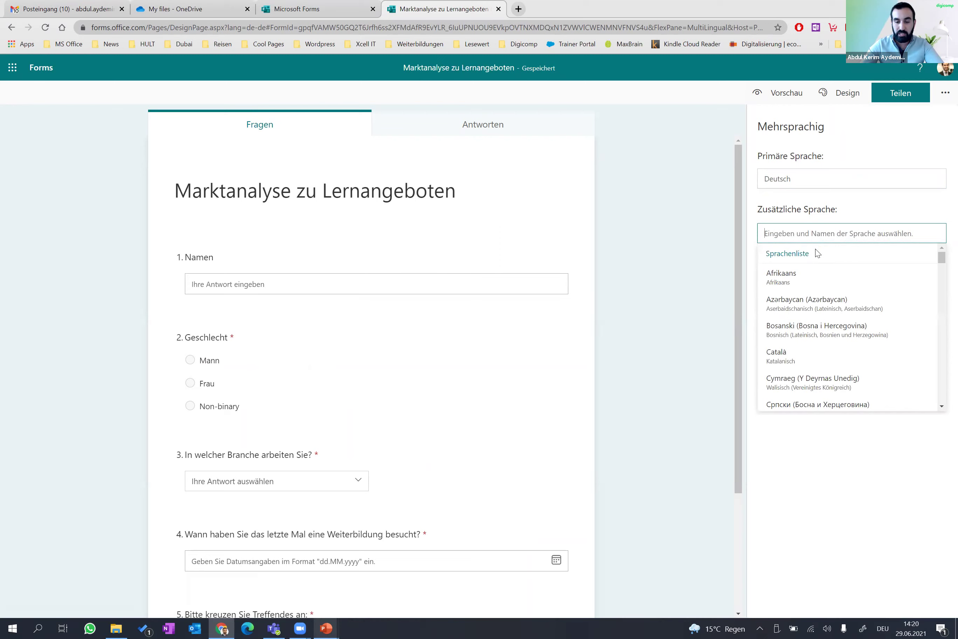
text(eng)
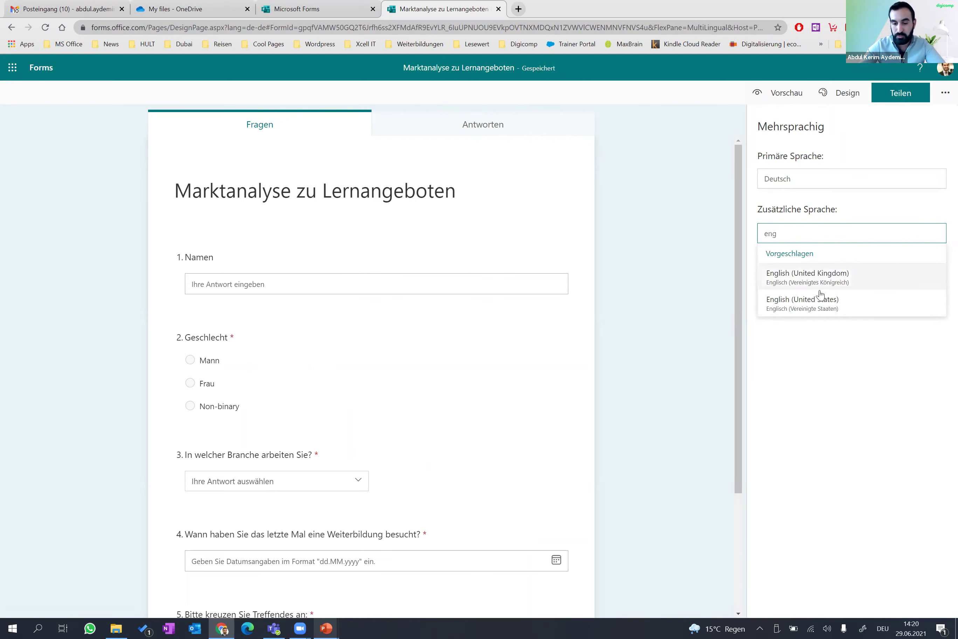
click(818, 296)
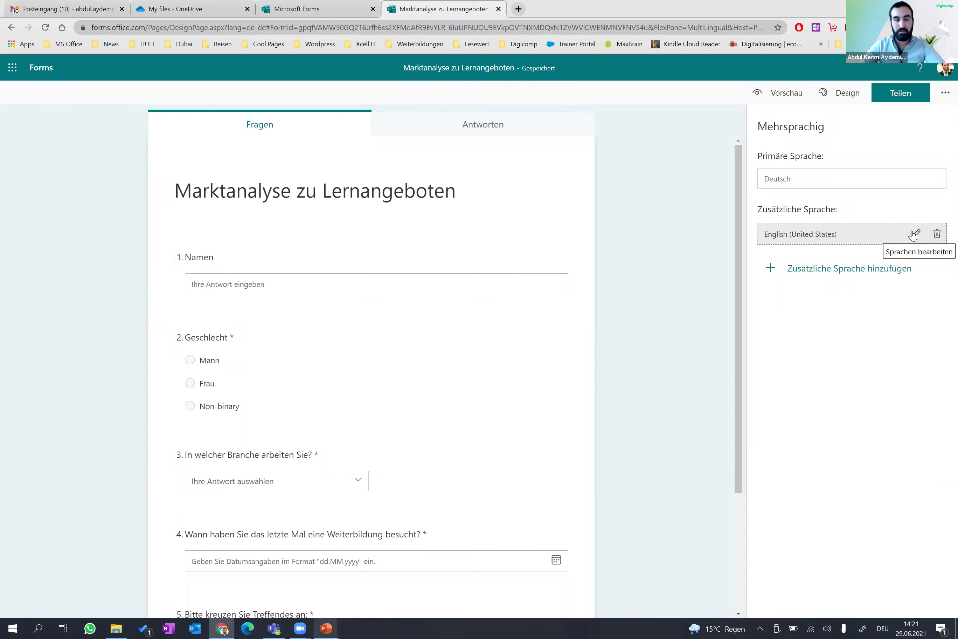
Step: Translate the title to 'Market analysis of education offerings', question 1 to Name, and Gender with male, female, non-binary
click(915, 235)
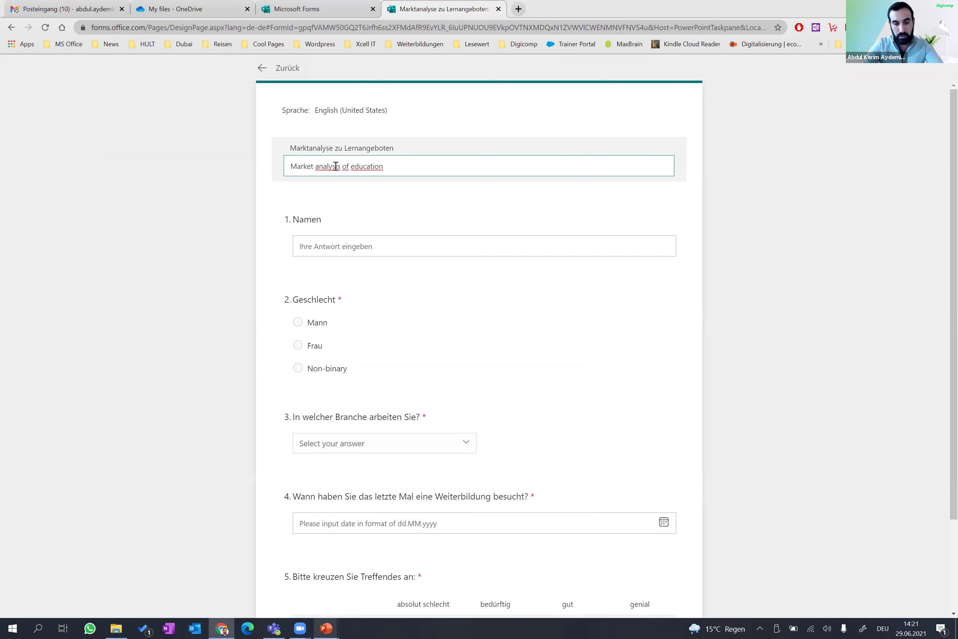
text(offerings)
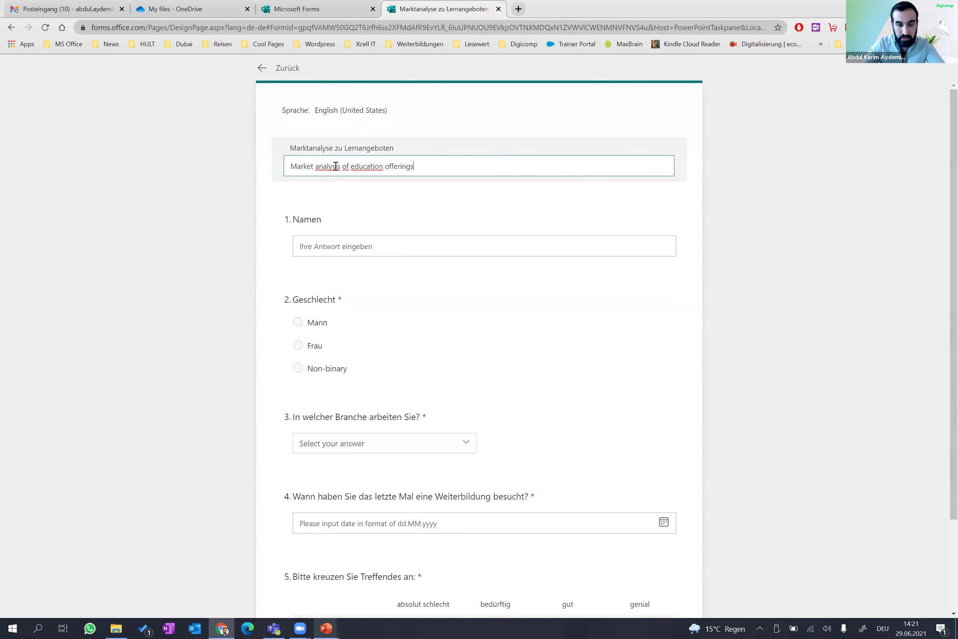
click(318, 247)
text(Name)
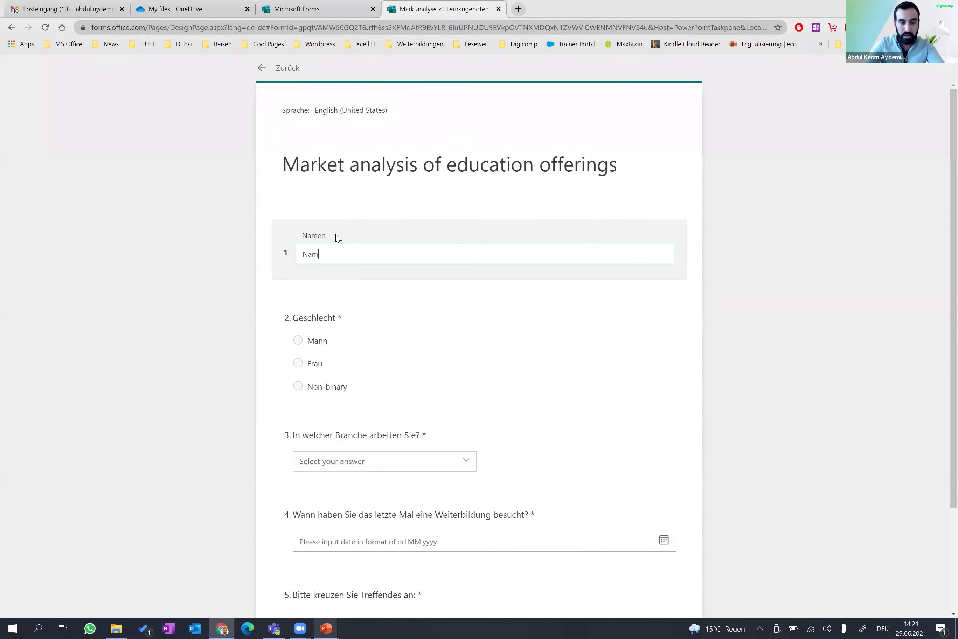
click(307, 317)
text(Gender)
click(349, 377)
text(male)
click(363, 419)
text(female)
click(354, 457)
text(non-bina)
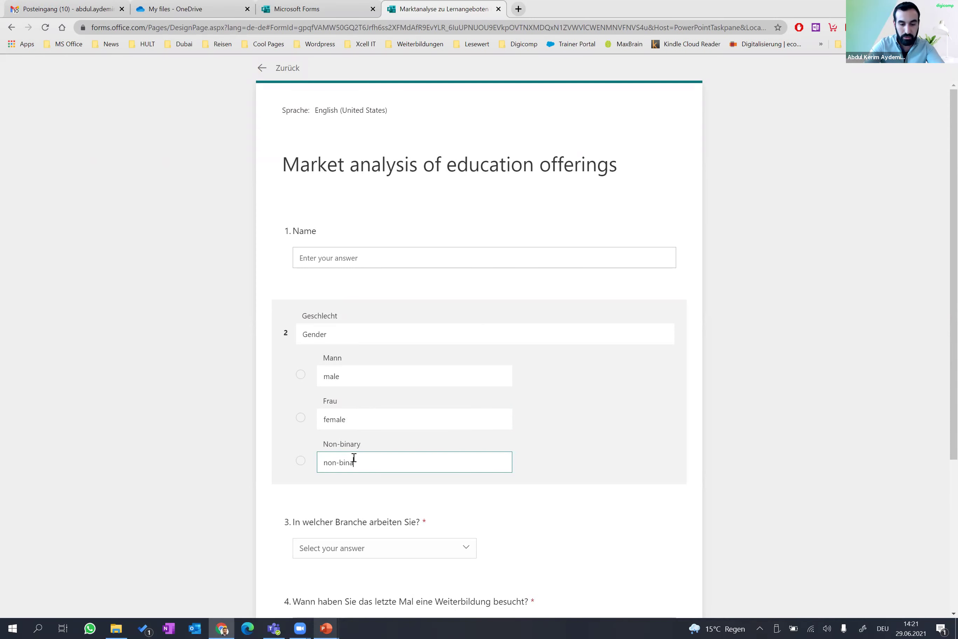
text(ry)
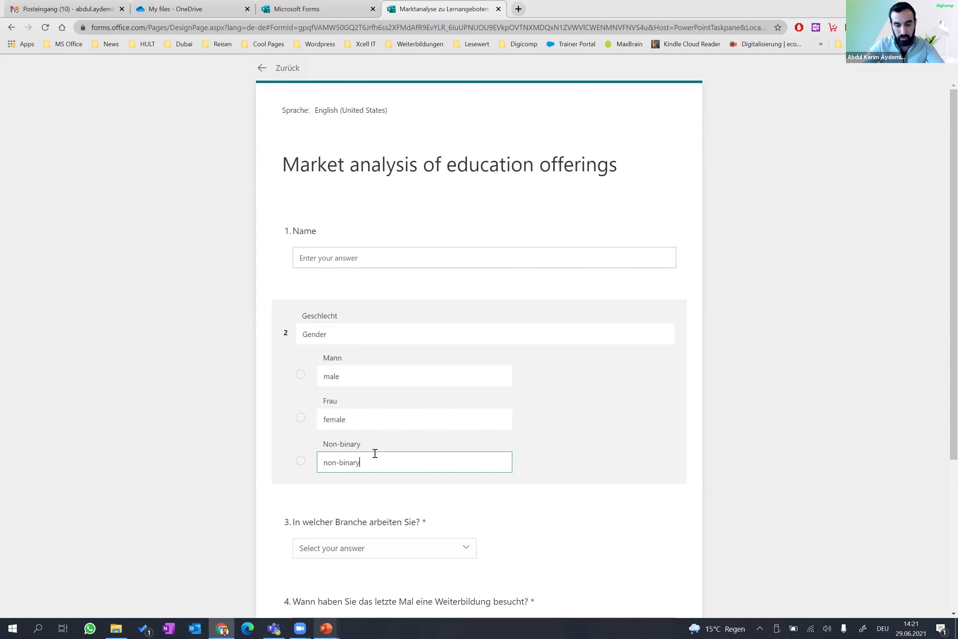
Step: Translate question 3 to 'In which sector are you employed?' and its four options through Professional Services
click(412, 531)
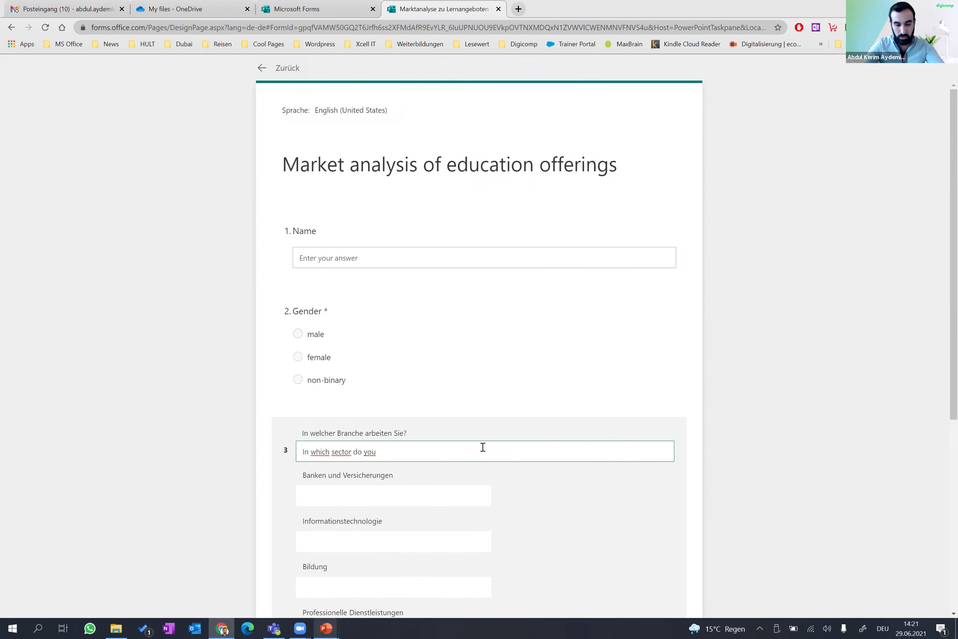
text(employed?)
click(429, 492)
text(Bank)
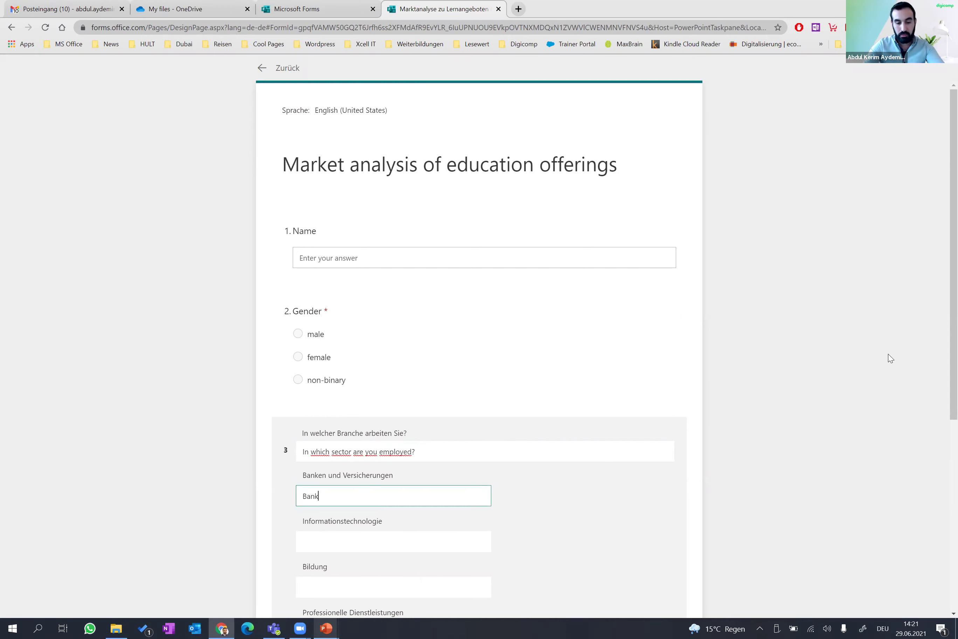
text(ing and Is)
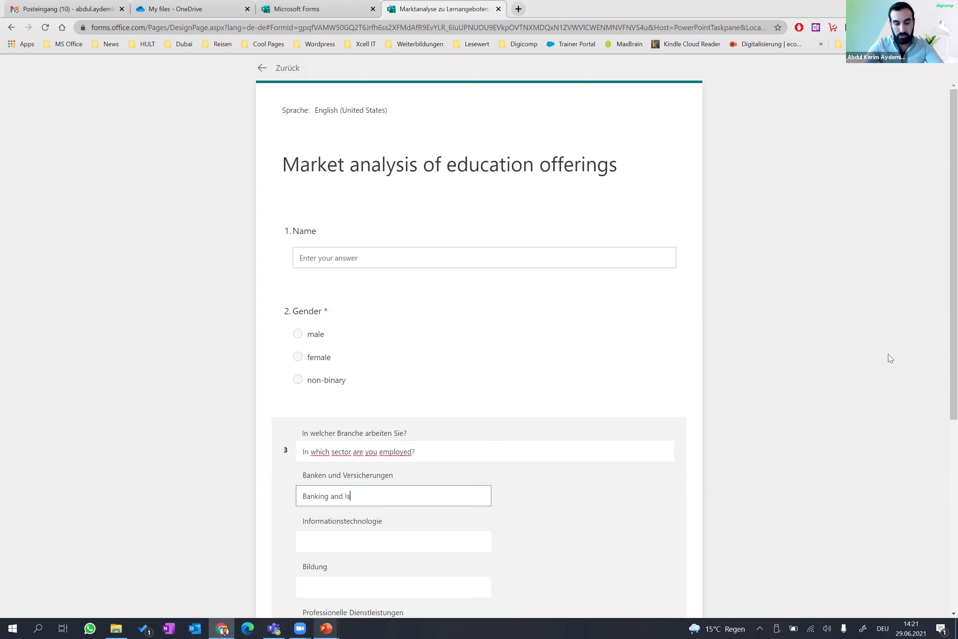
key(BackSpace)
text(nsurance)
click(464, 539)
text(Information T)
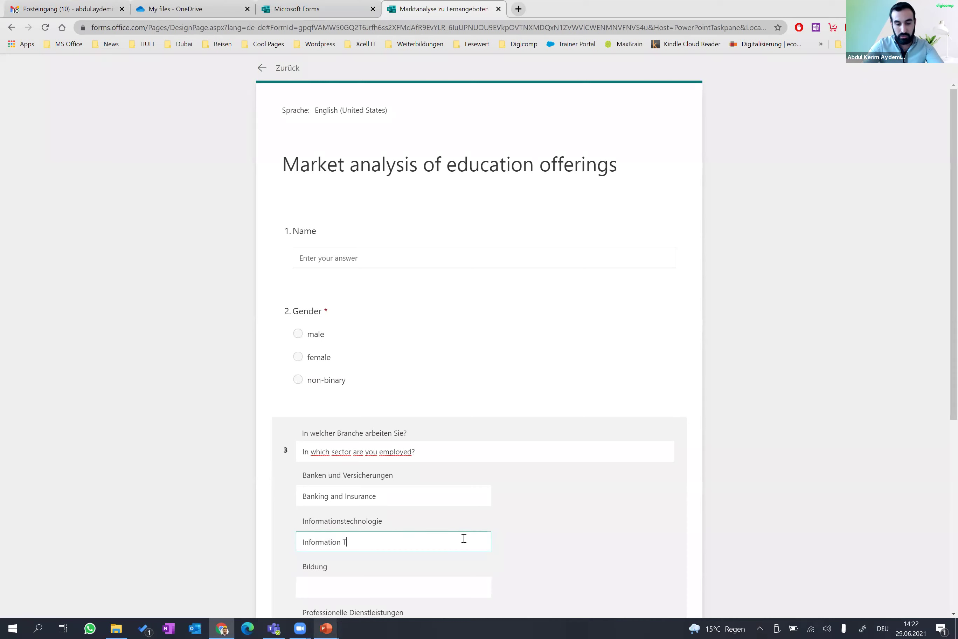
click(451, 582)
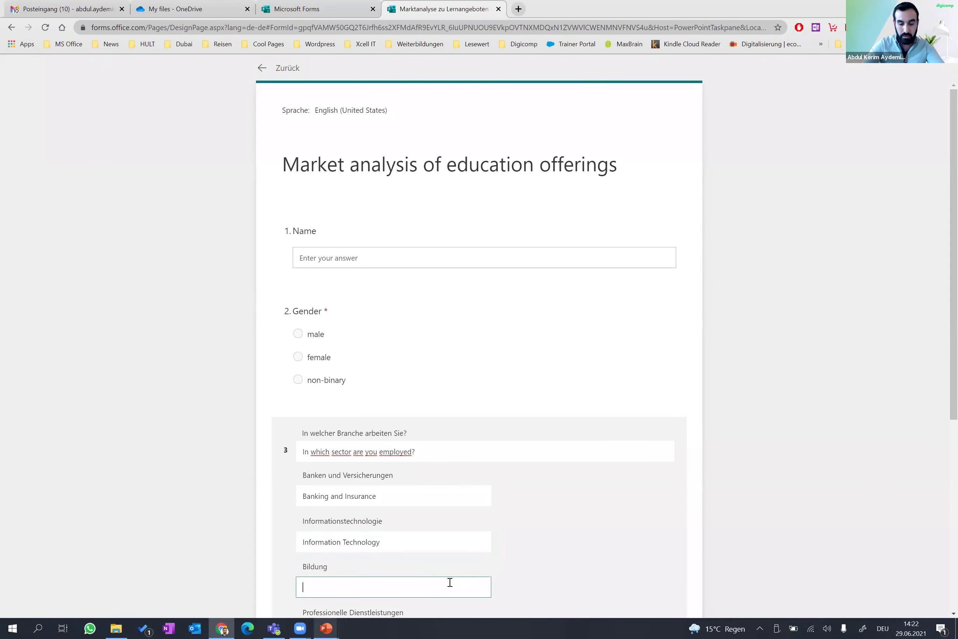
text(Education)
scroll(453, 568, down, 2)
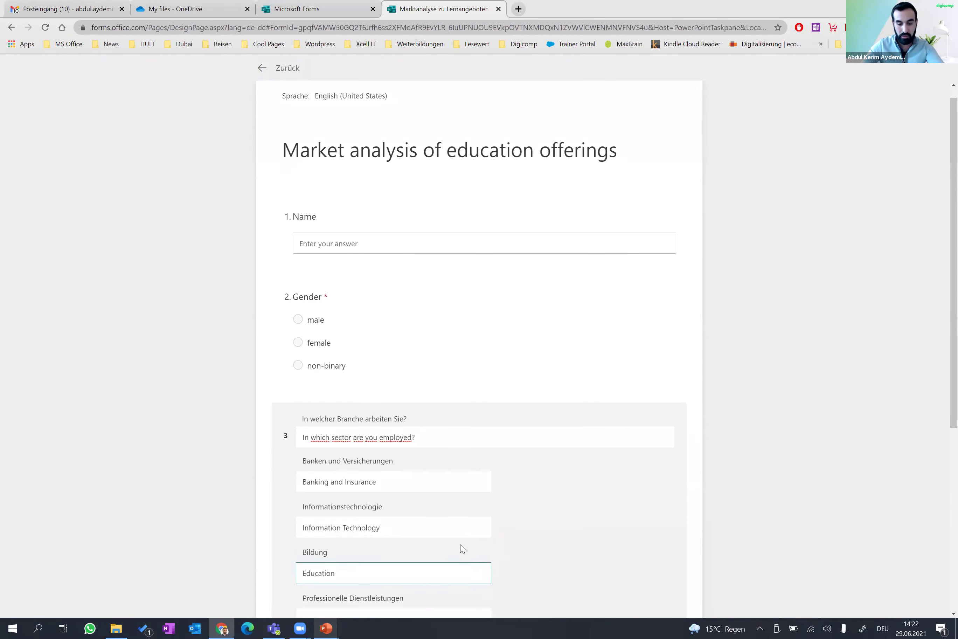
click(422, 529)
text(Professional Services)
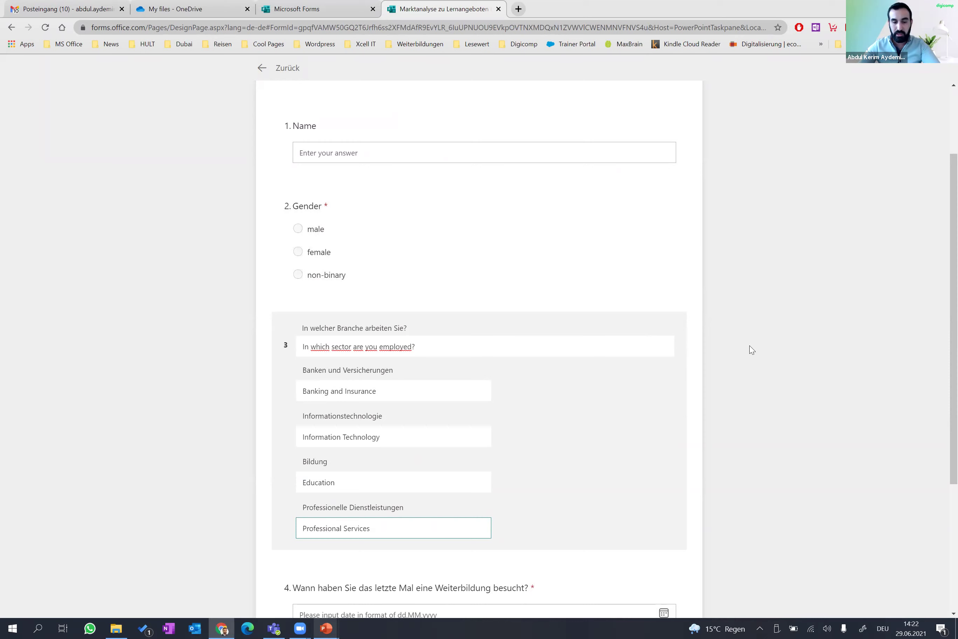
click(757, 322)
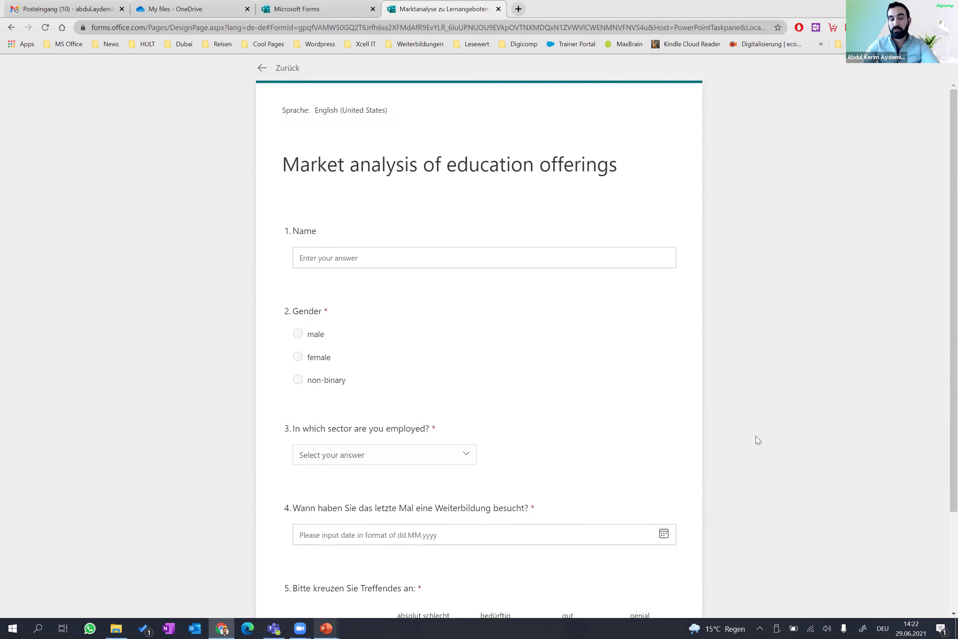
Step: Preview the form in phone layout in English (United States), then in desktop layout
click(263, 69)
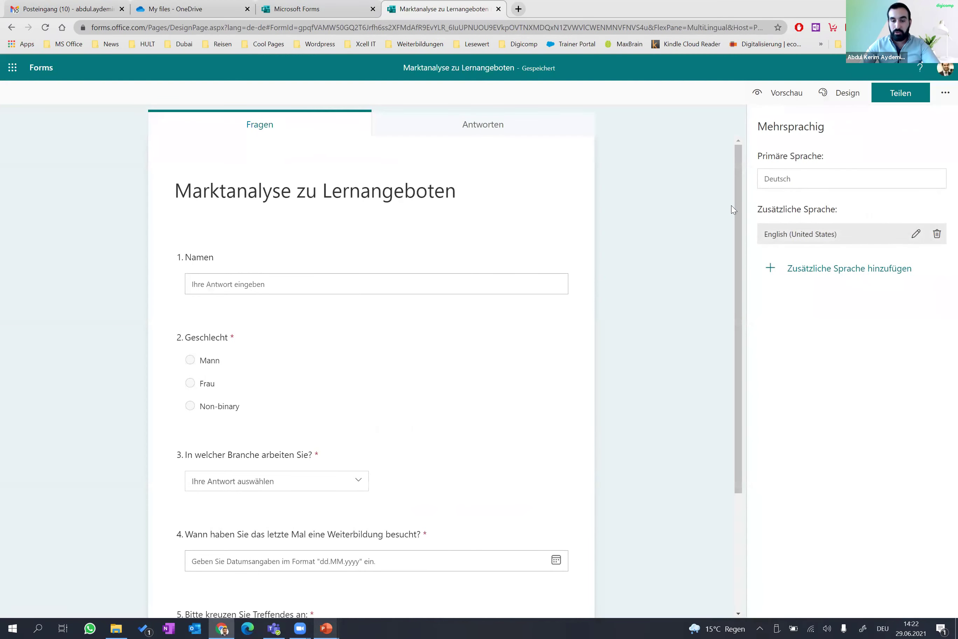
click(778, 99)
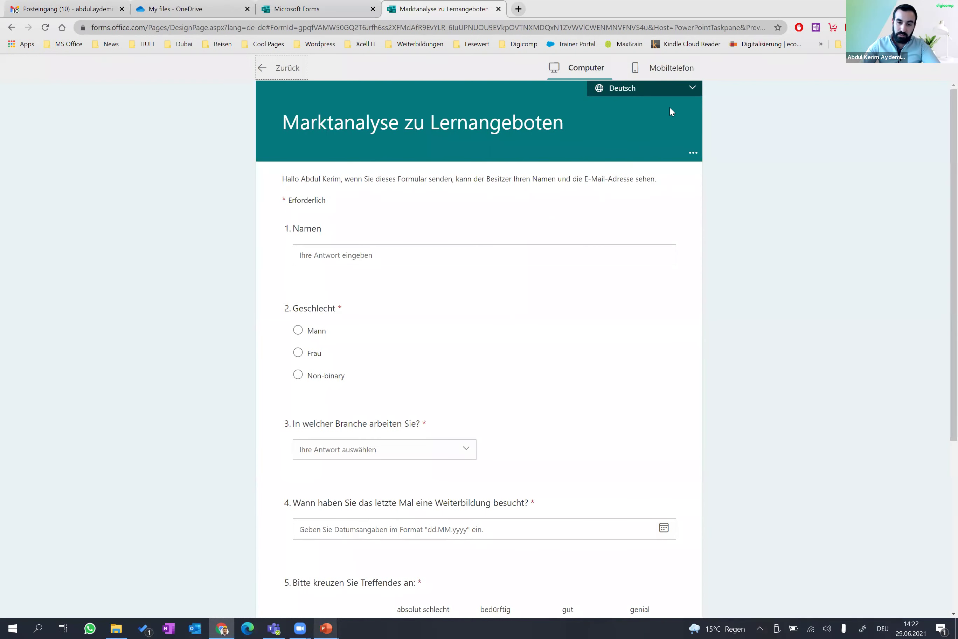
click(693, 90)
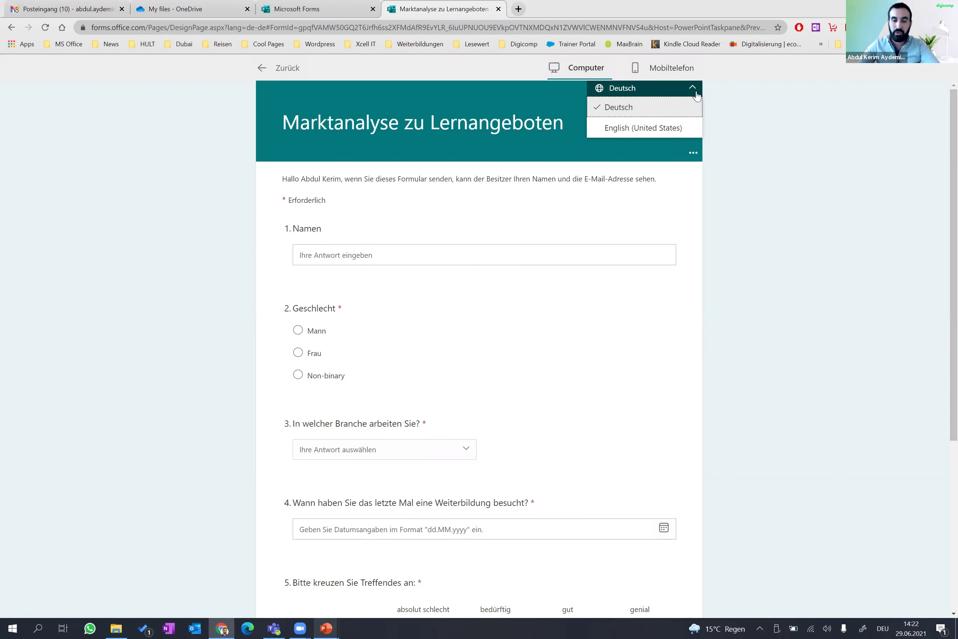
click(663, 70)
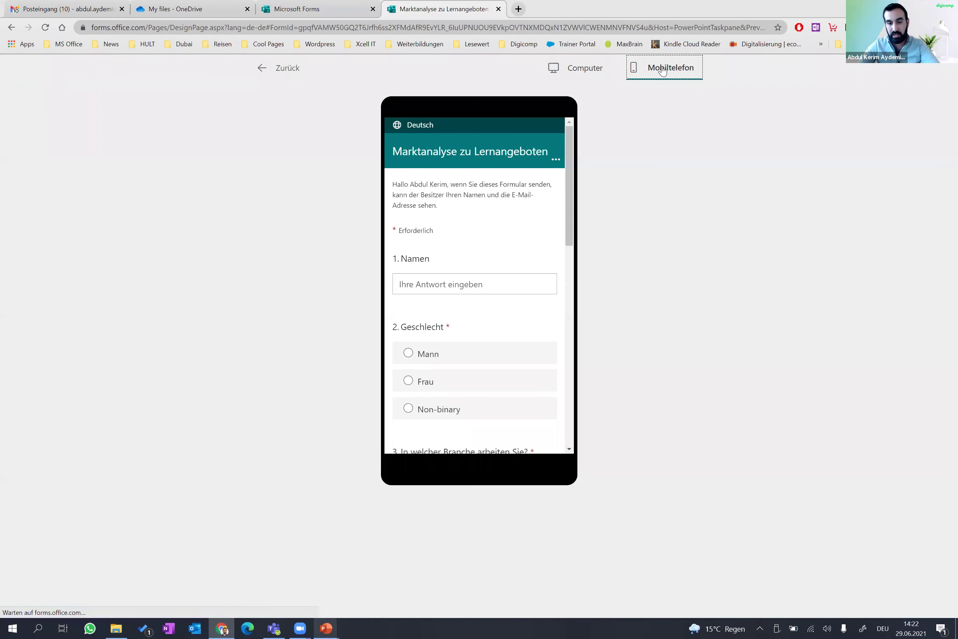
click(422, 130)
click(470, 163)
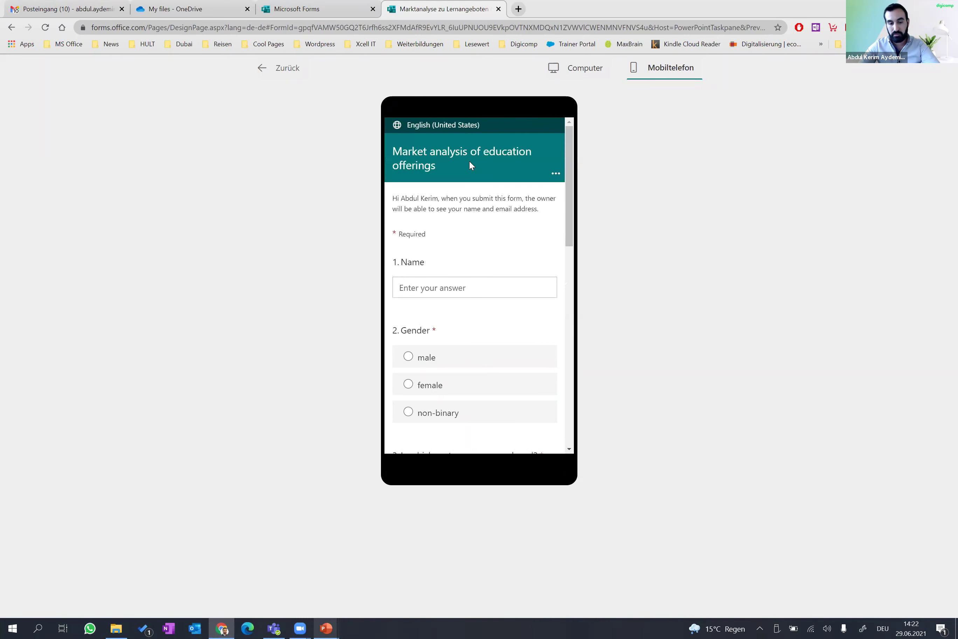
click(593, 70)
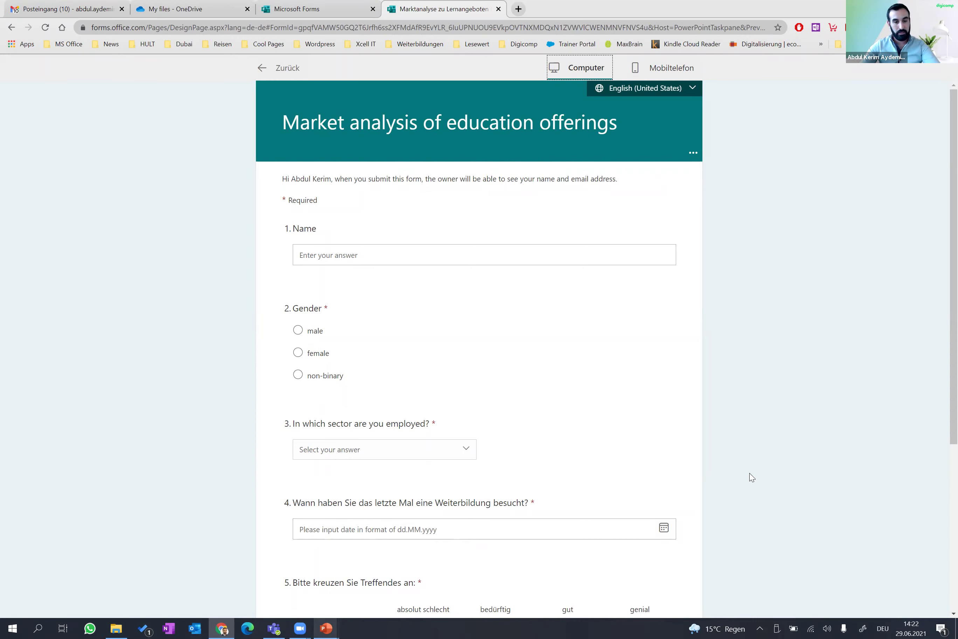
Step: Close the preview back to the form editor, then bring the PowerPoint window forward
click(262, 68)
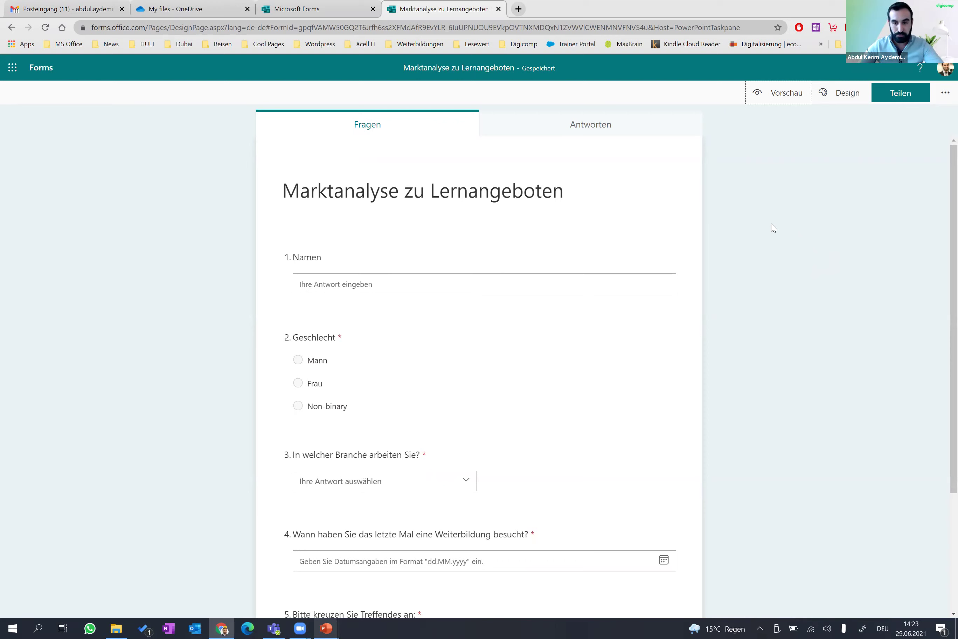
click(785, 249)
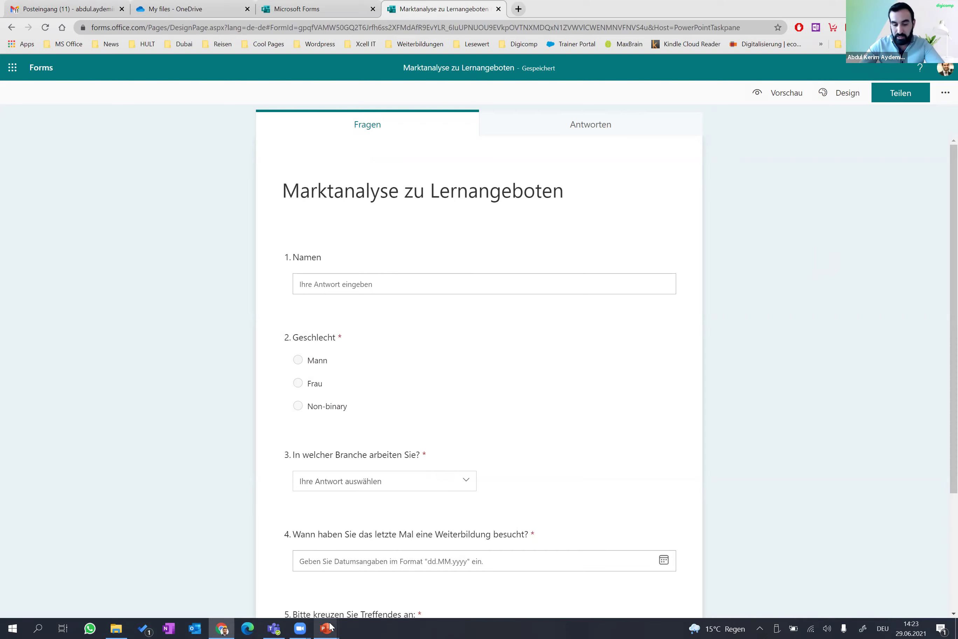
mouse_move(326, 627)
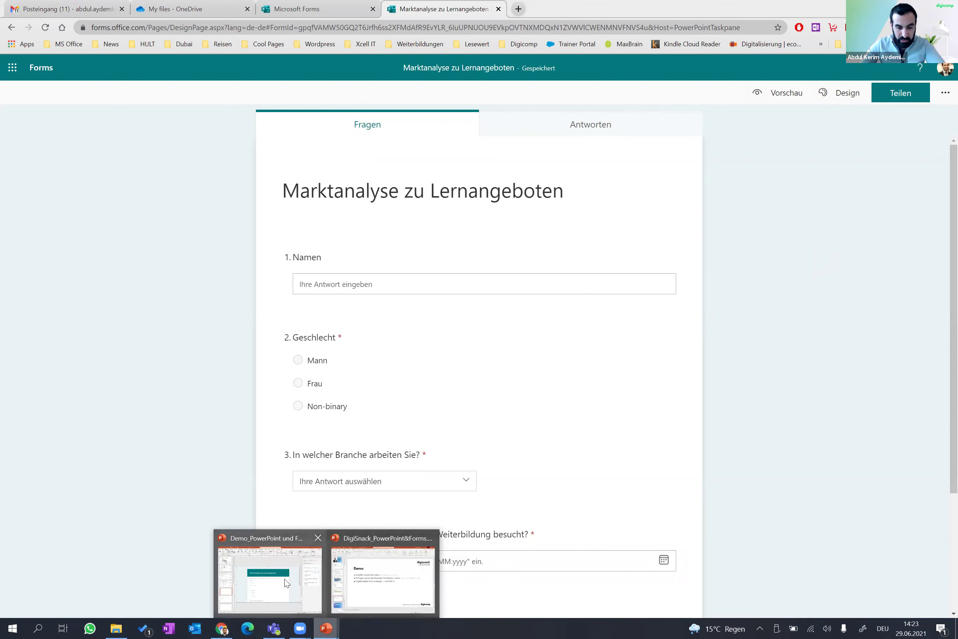
click(289, 585)
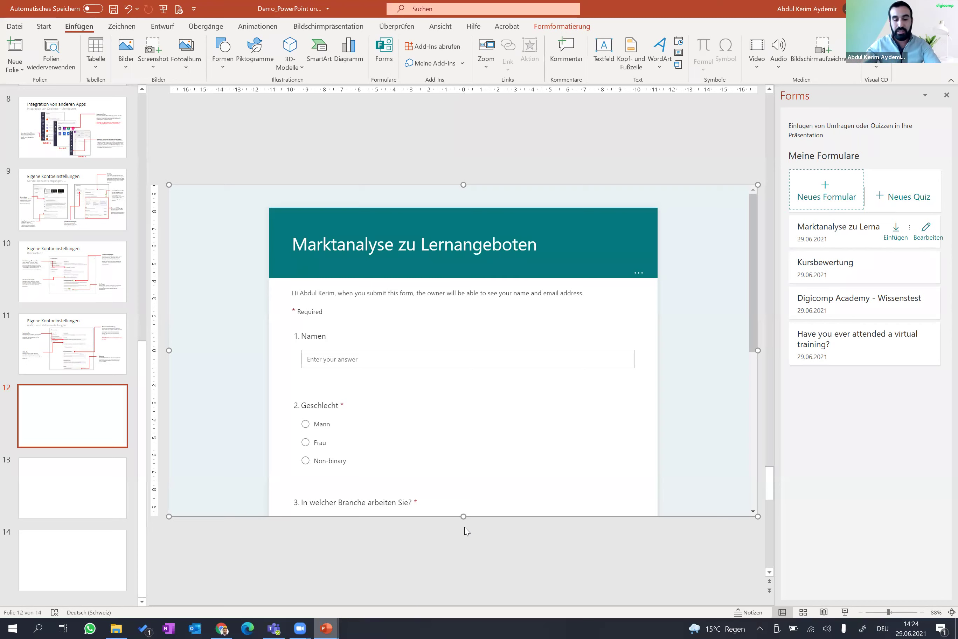
Step: Try the Namen field of the embedded Marktanalyse form, then present slide 12 full screen
click(424, 363)
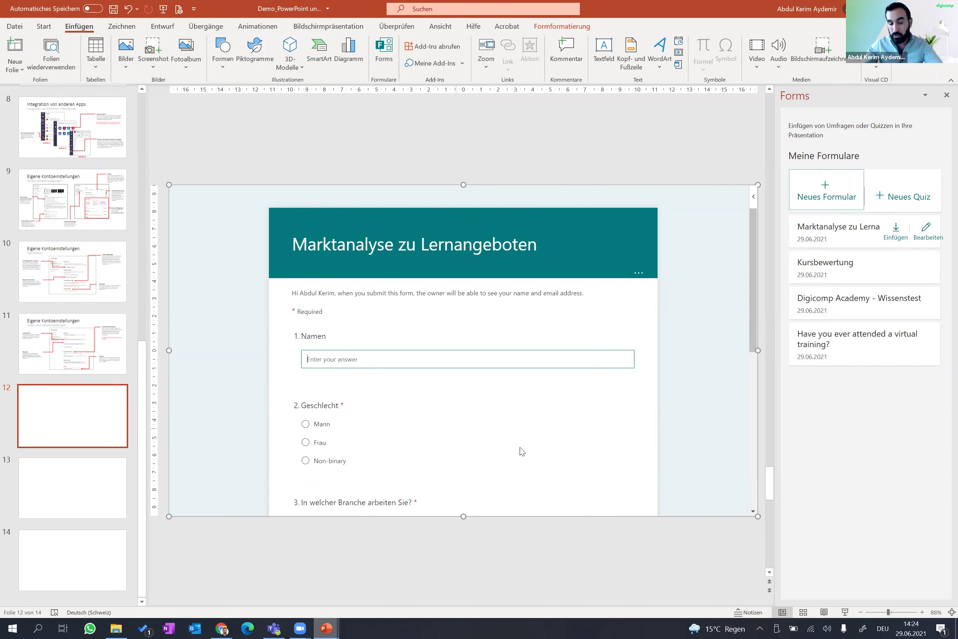
click(845, 612)
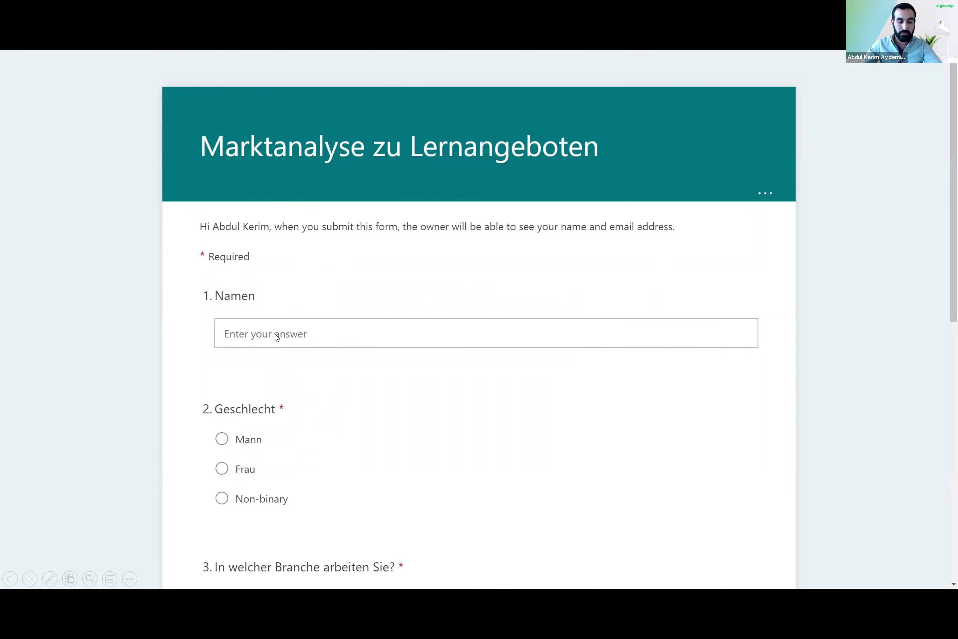
Step: Exit the full-screen slideshow back to editing view with Esc
key(Escape)
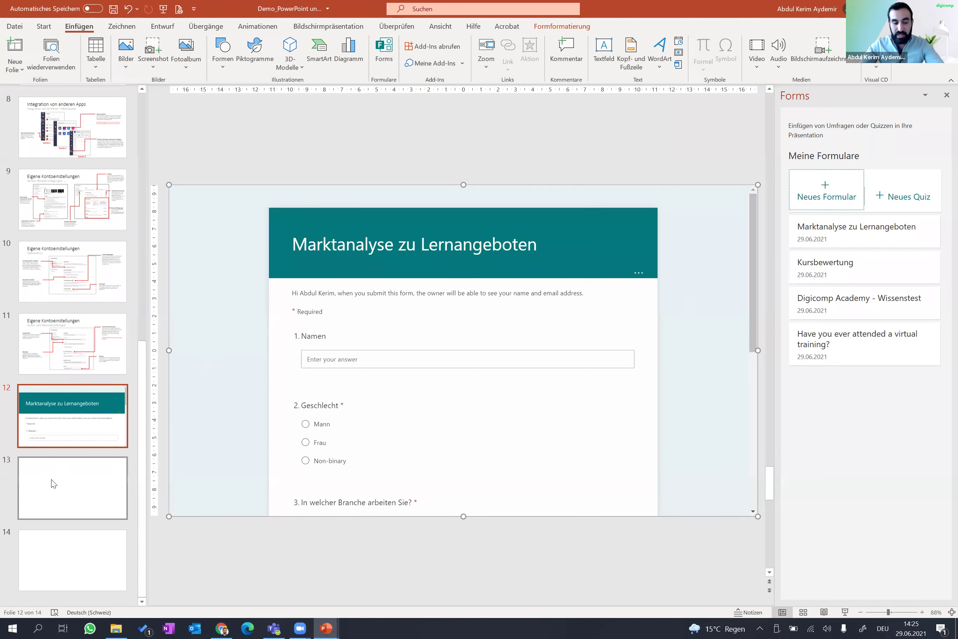
Step: Insert the Digicomp Academy - Wissenstest quiz from the Forms pane onto slide 13
click(67, 487)
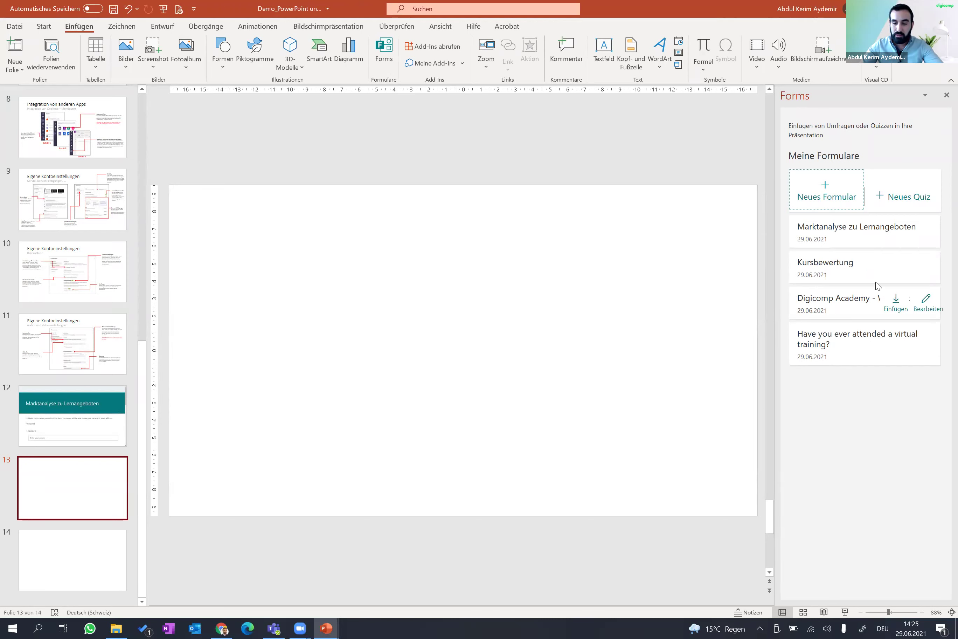
mouse_move(864, 303)
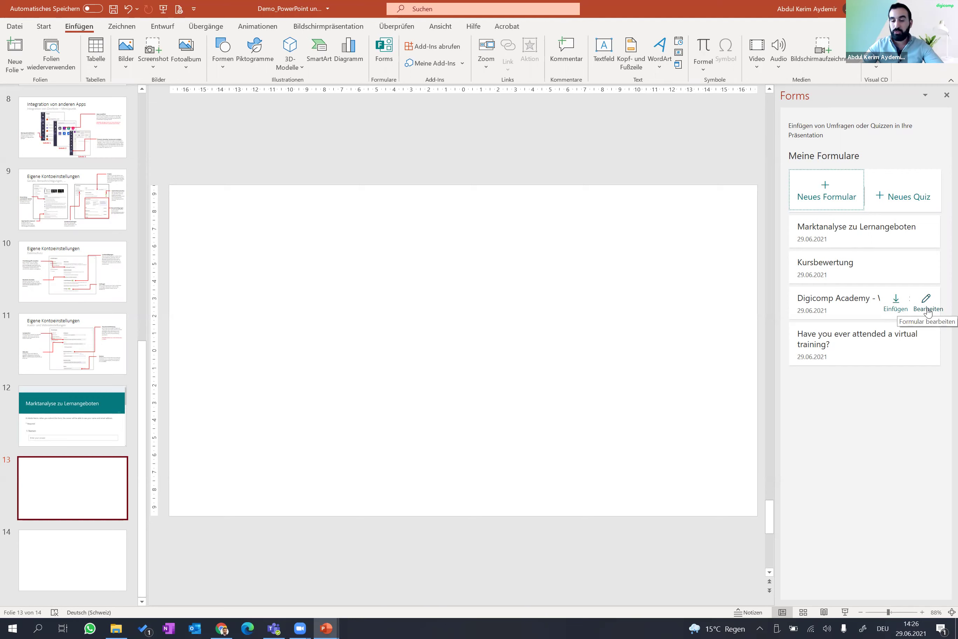
click(927, 310)
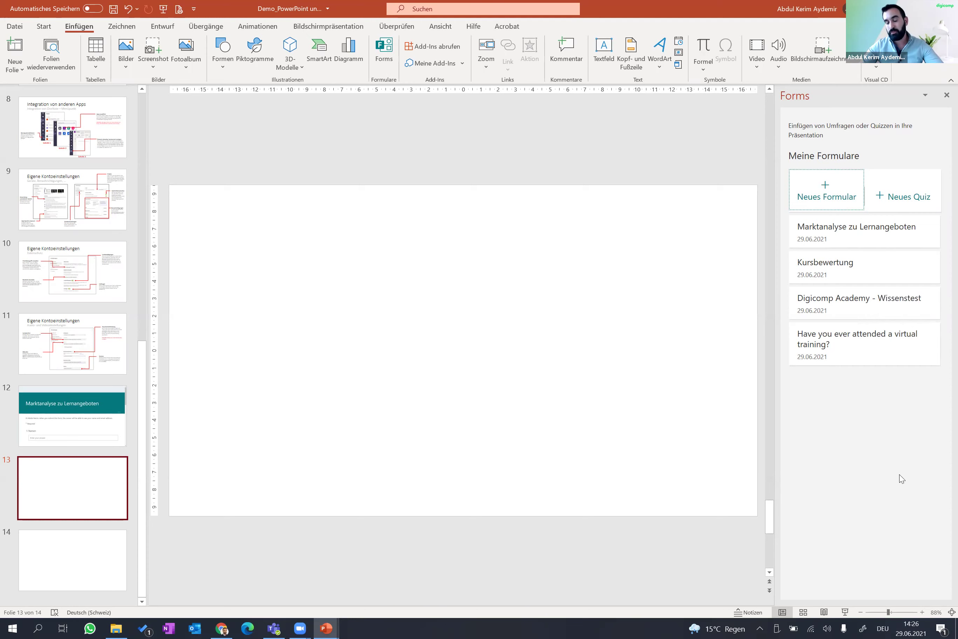
click(895, 308)
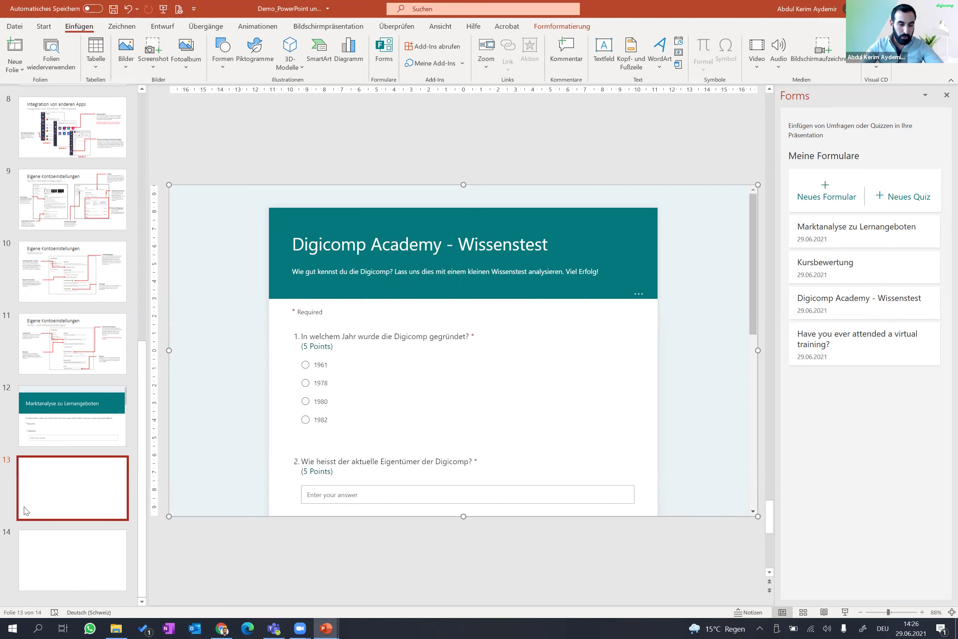
Step: In the embedded quiz, answer 1978 for the founding year and enter the owner's name
click(86, 435)
click(94, 487)
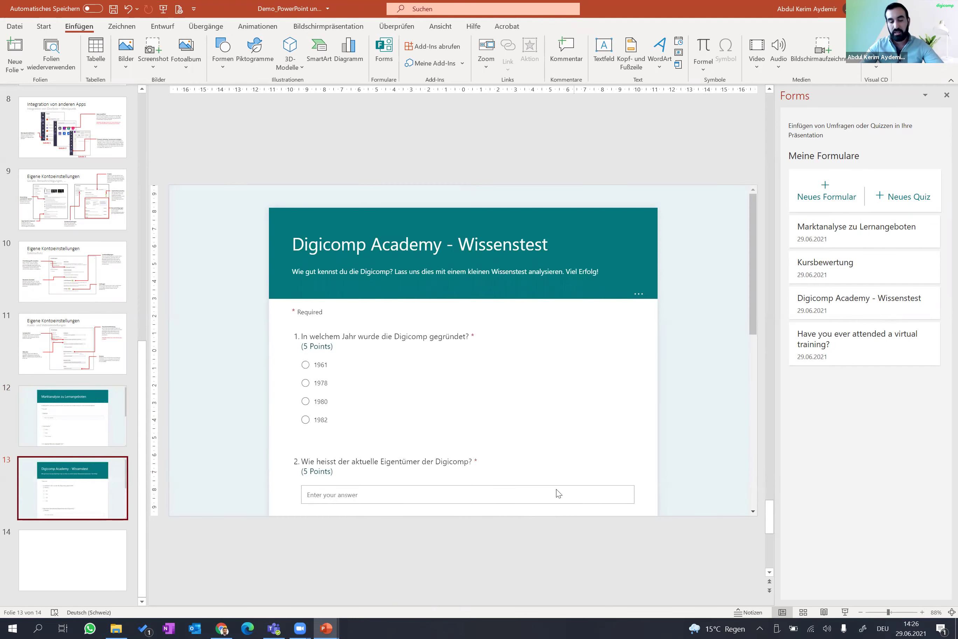
mouse_move(752, 257)
mouse_down()
mouse_move(747, 428)
mouse_move(770, 253)
mouse_up()
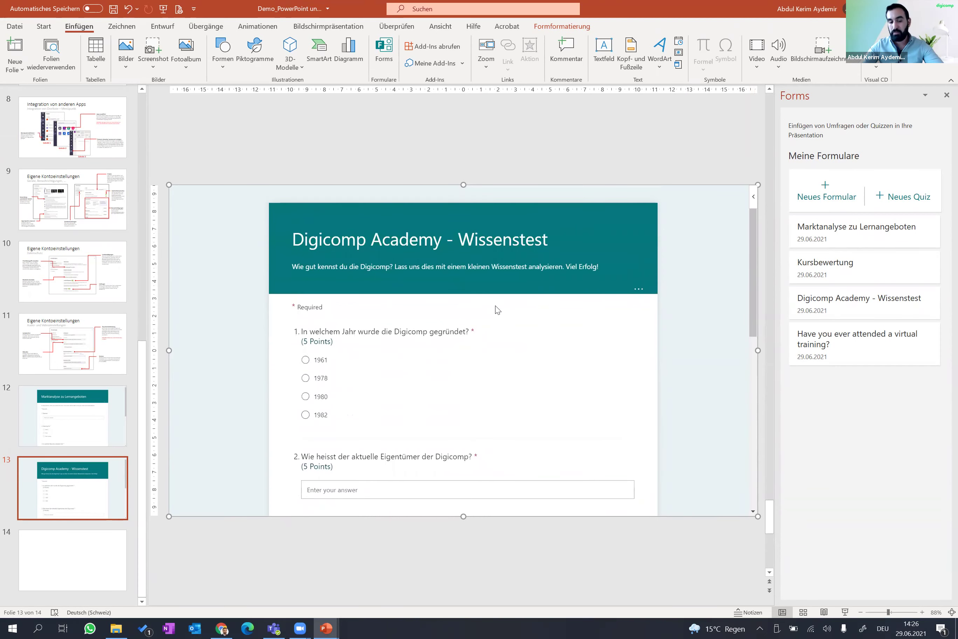
click(305, 360)
click(305, 377)
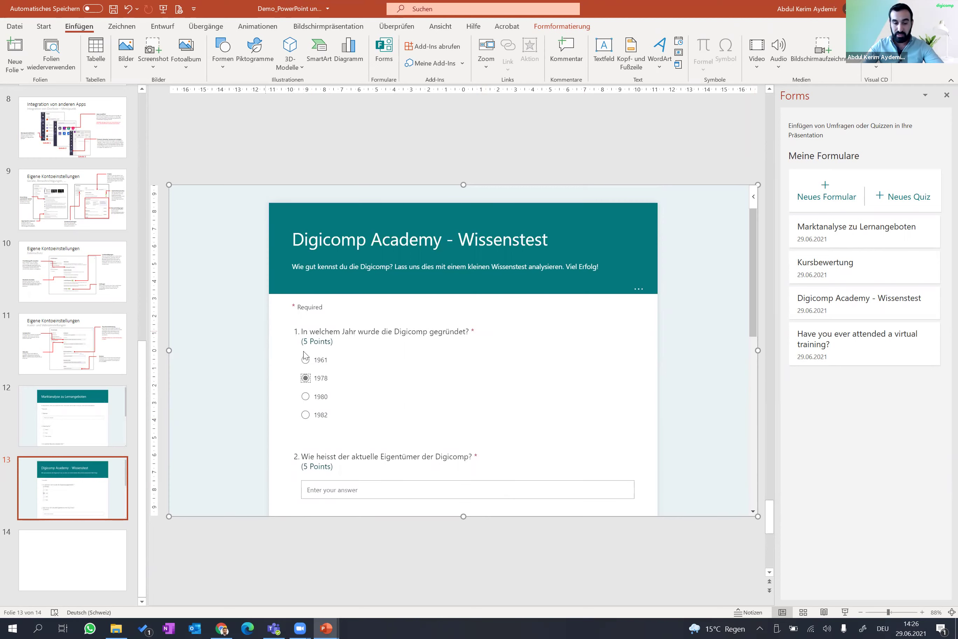
drag(753, 302, 750, 365)
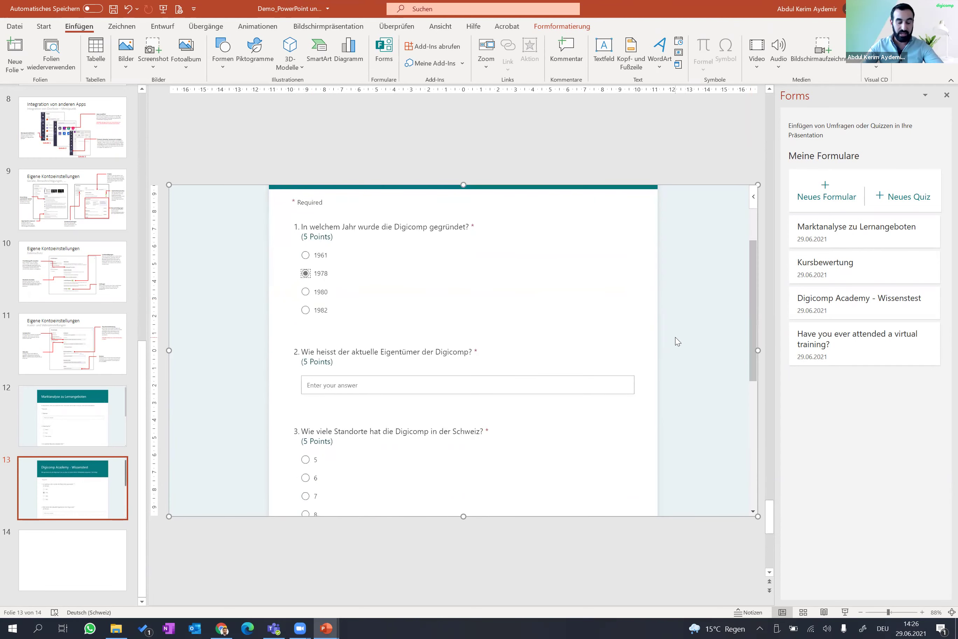
click(444, 387)
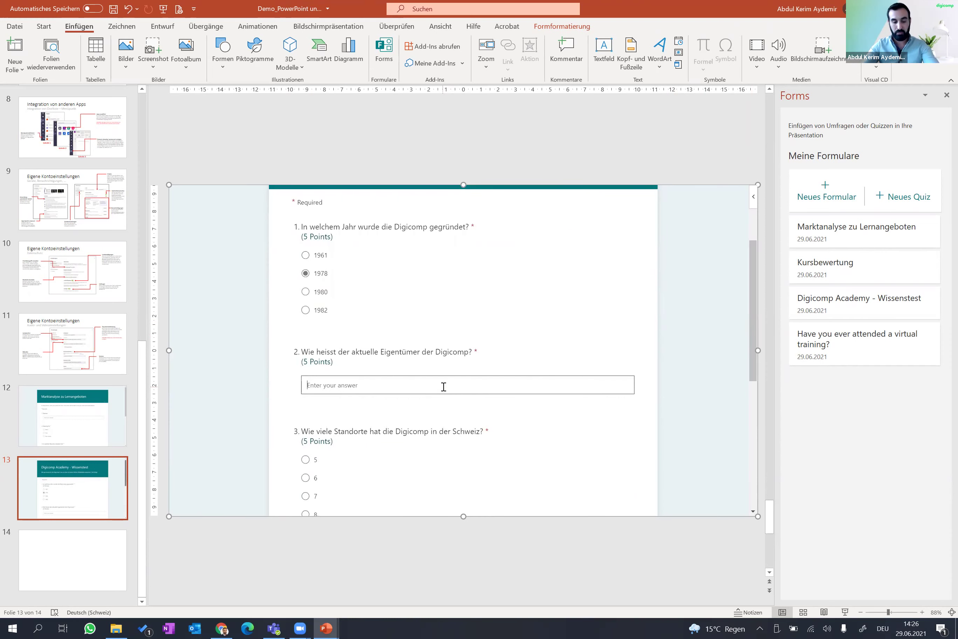
text(Peter Kupper)
Step: Choose 7 locations and Salesforce, then submit the quiz response
drag(749, 342, 749, 440)
scroll(313, 412, down, 1)
click(305, 424)
click(305, 450)
click(333, 492)
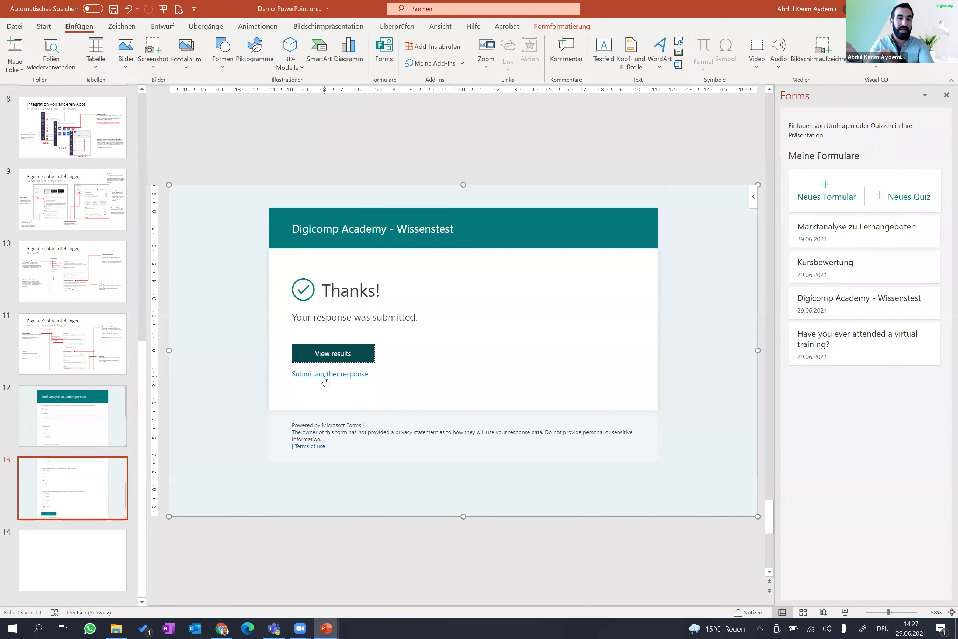
Step: View the 15/20 quiz score, go to empty slide 14, and return to Chrome
click(326, 355)
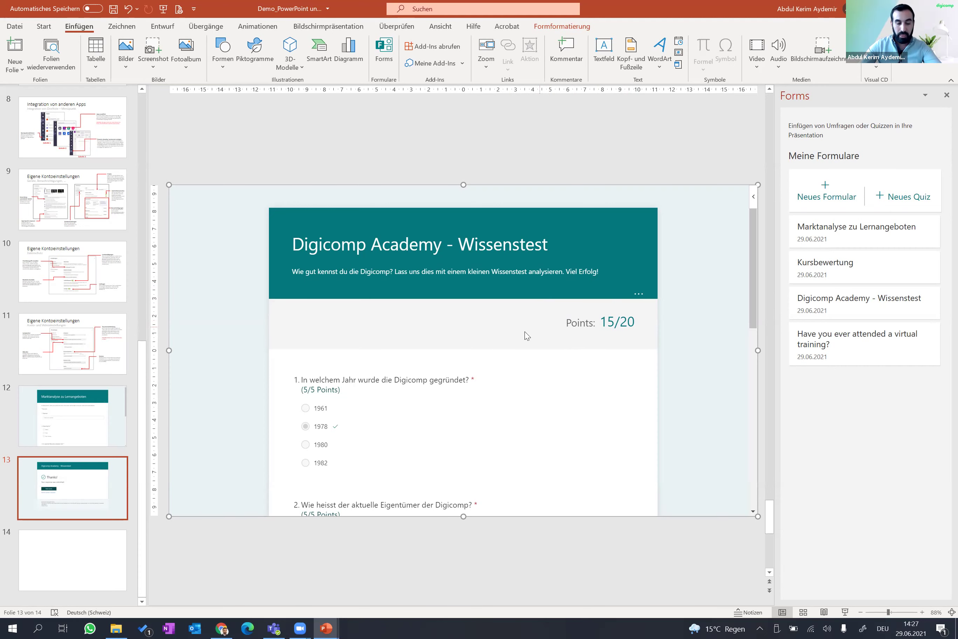
click(106, 541)
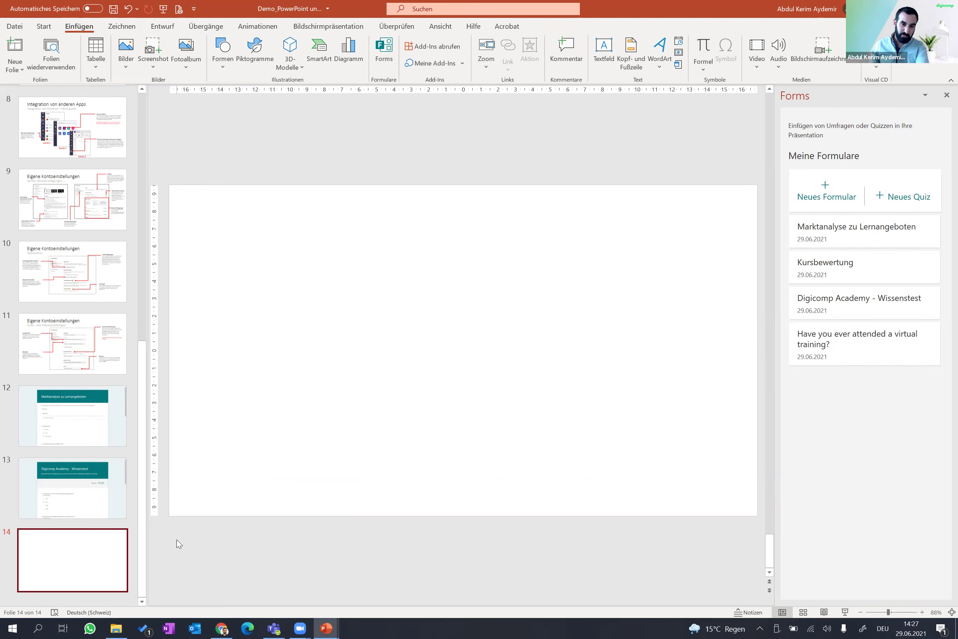
click(223, 627)
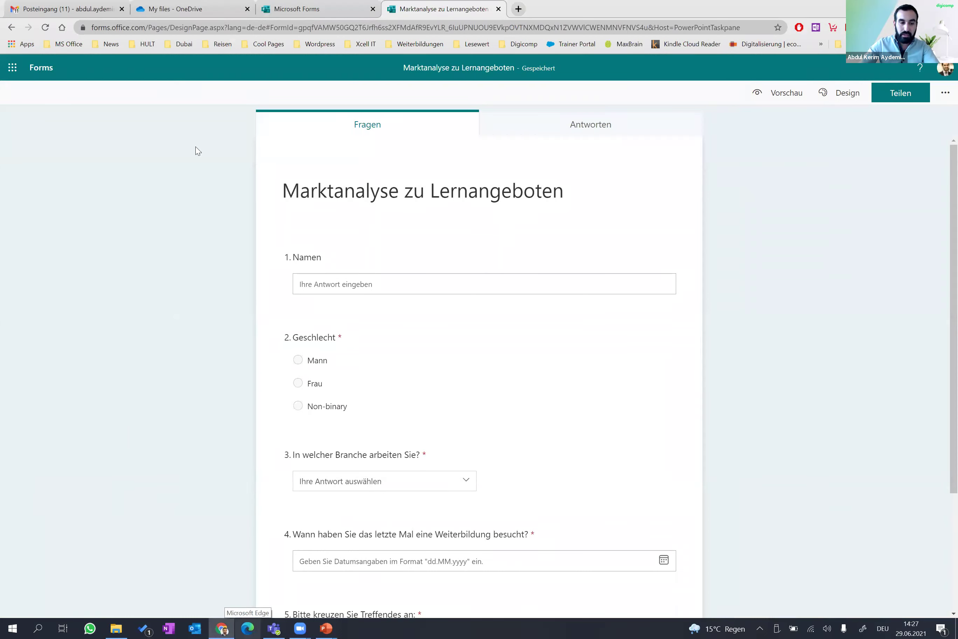
Step: Go to the Forms home page and open the Kursbewertung form
click(41, 67)
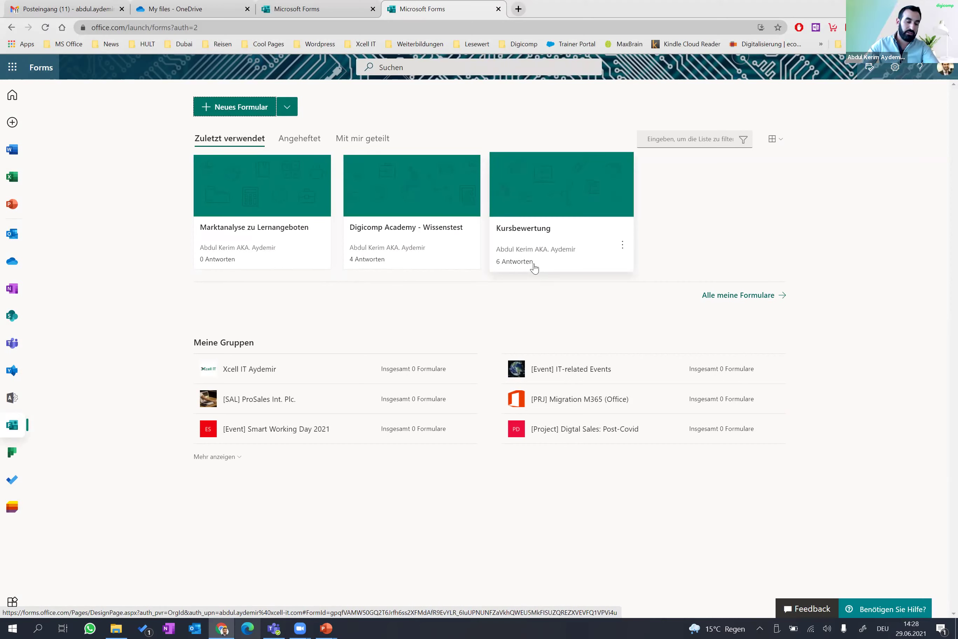
click(535, 234)
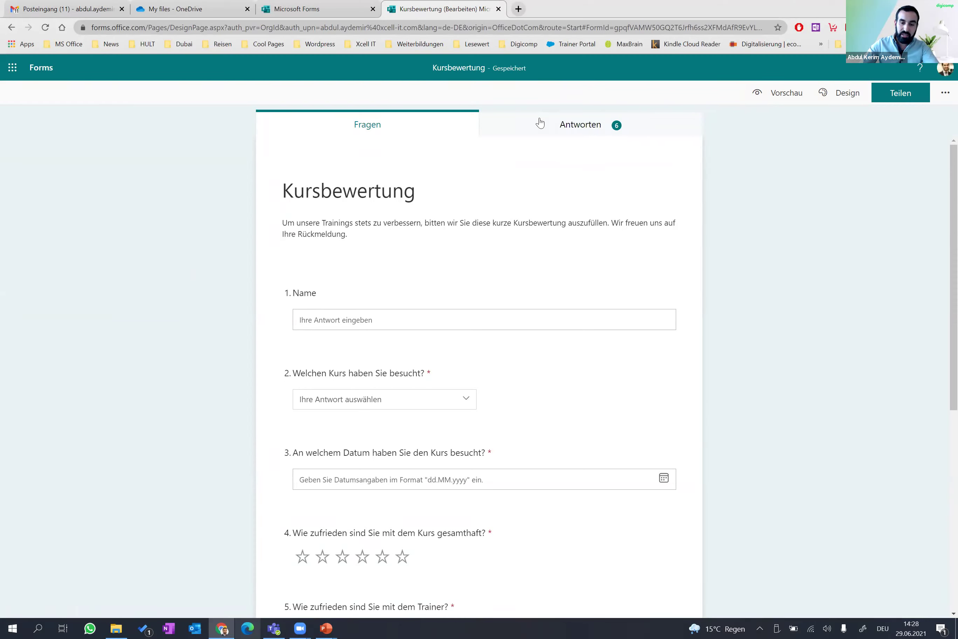
click(582, 128)
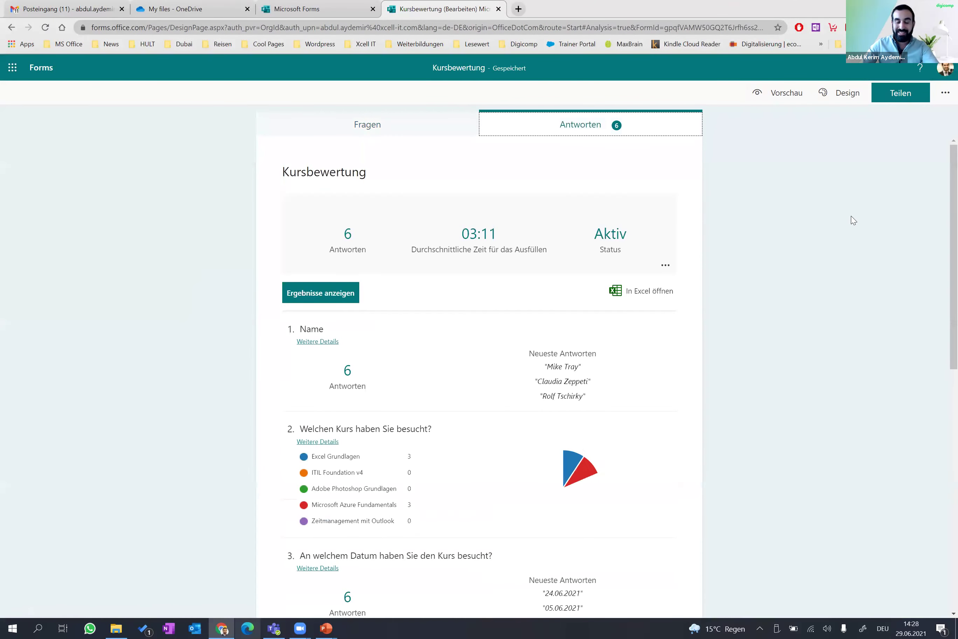
scroll(814, 205, down, 1)
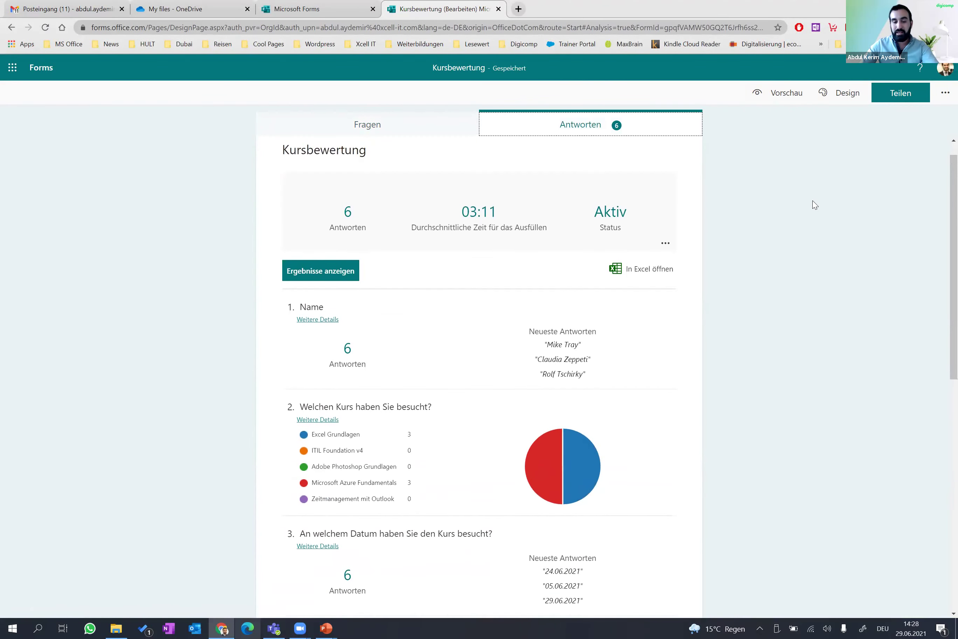
scroll(814, 204, down, 2)
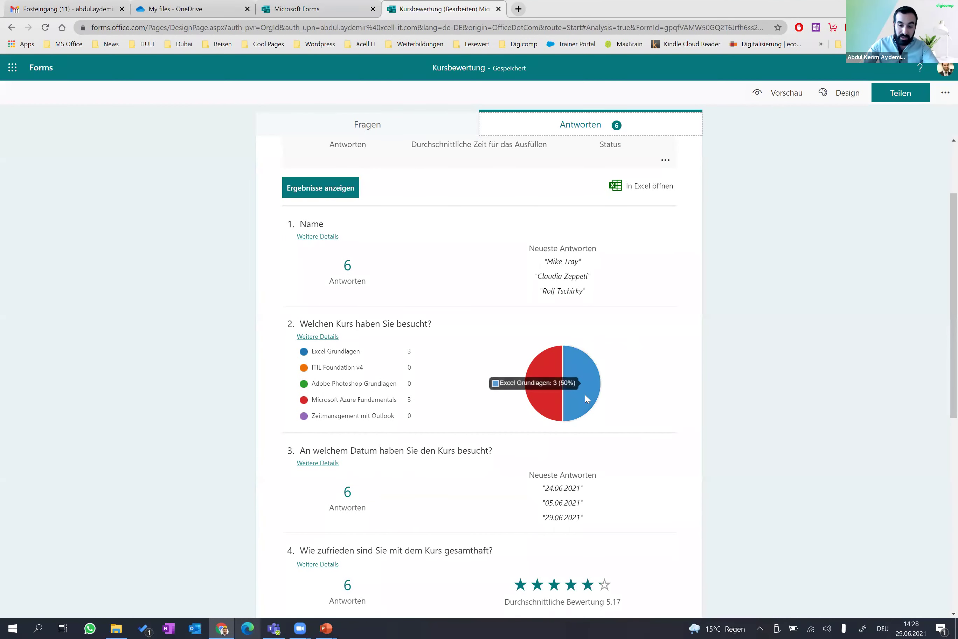
scroll(765, 361, down, 3)
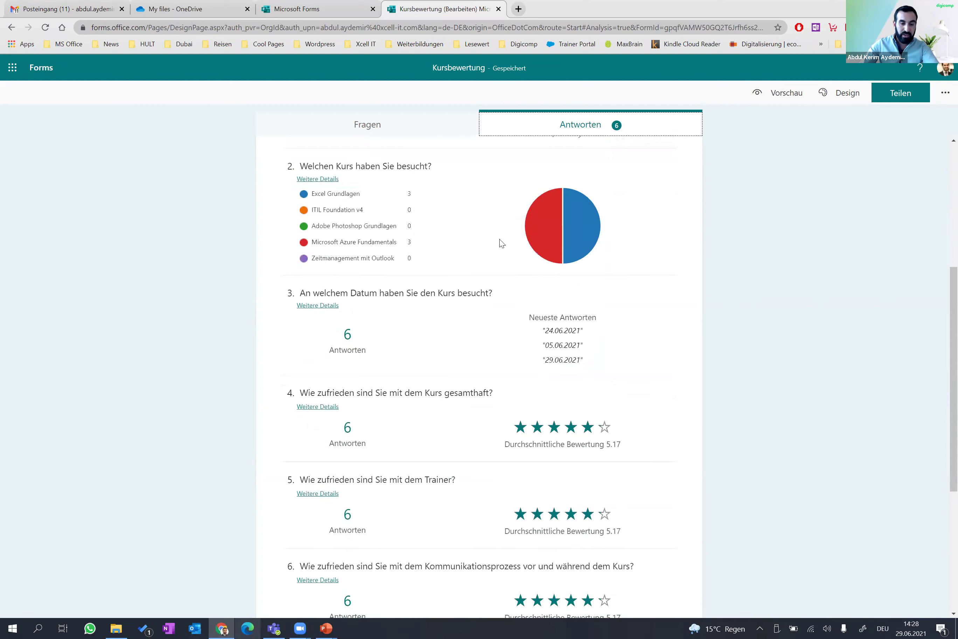
scroll(676, 371, down, 3)
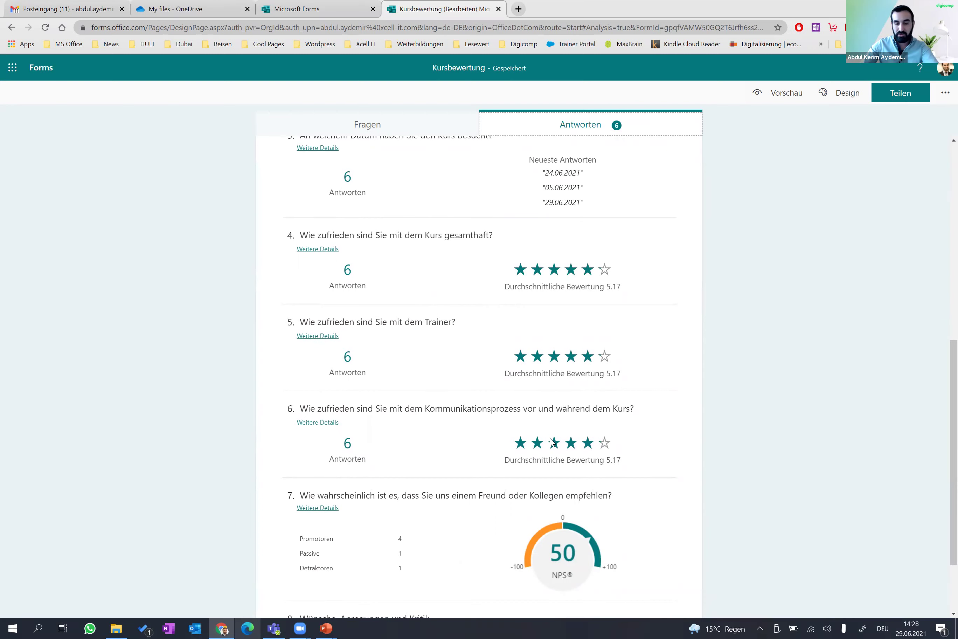
scroll(606, 464, down, 2)
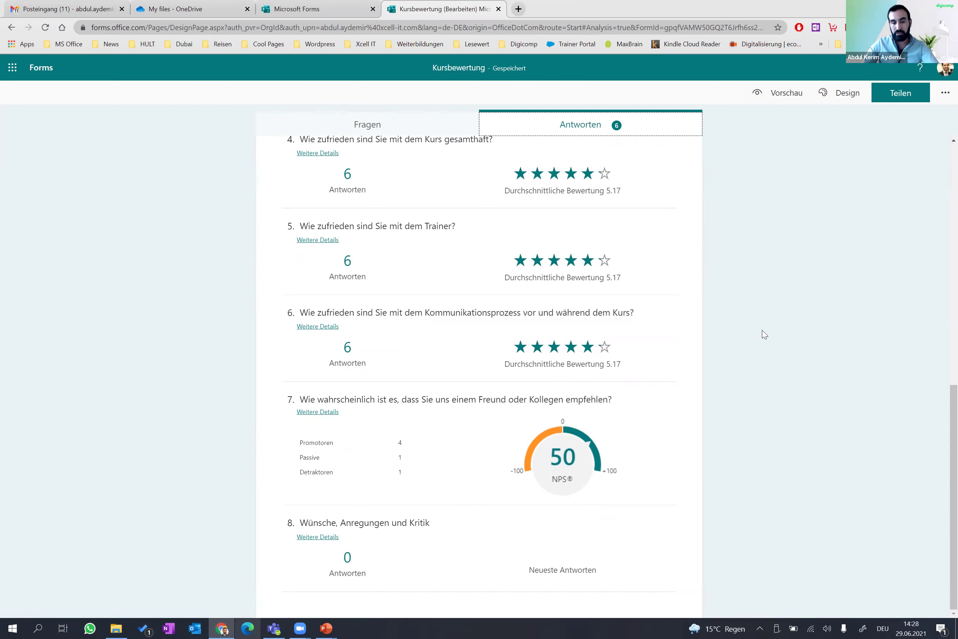
scroll(761, 330, up, 2)
scroll(763, 328, up, 5)
scroll(768, 331, up, 2)
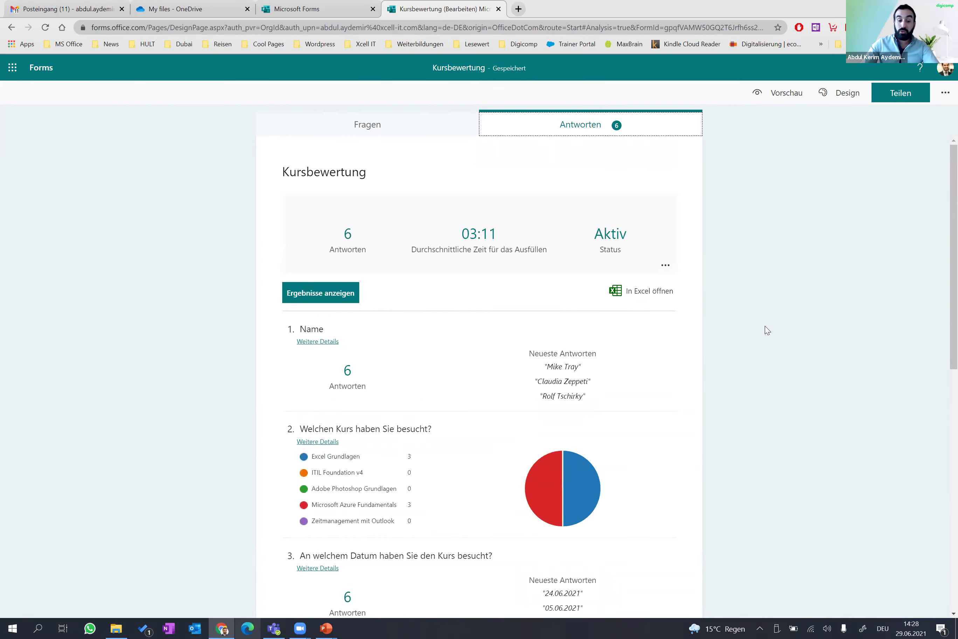
click(335, 293)
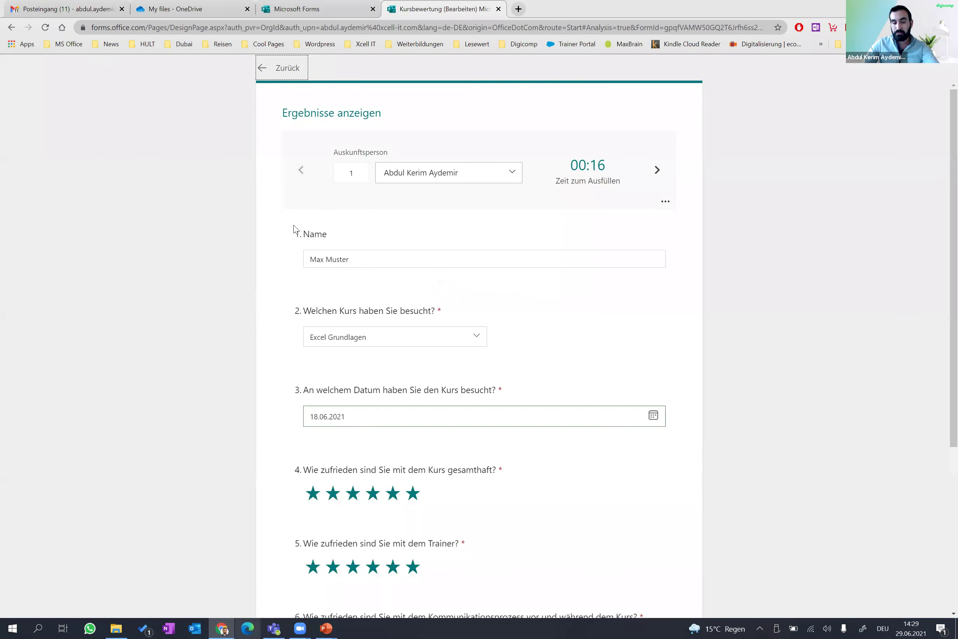
click(423, 182)
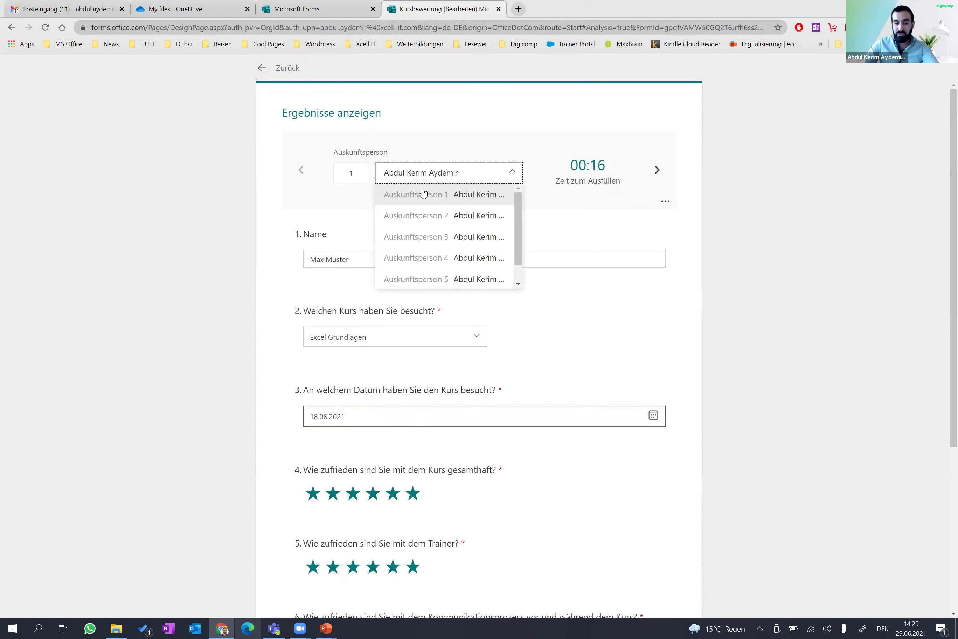
click(424, 217)
click(429, 178)
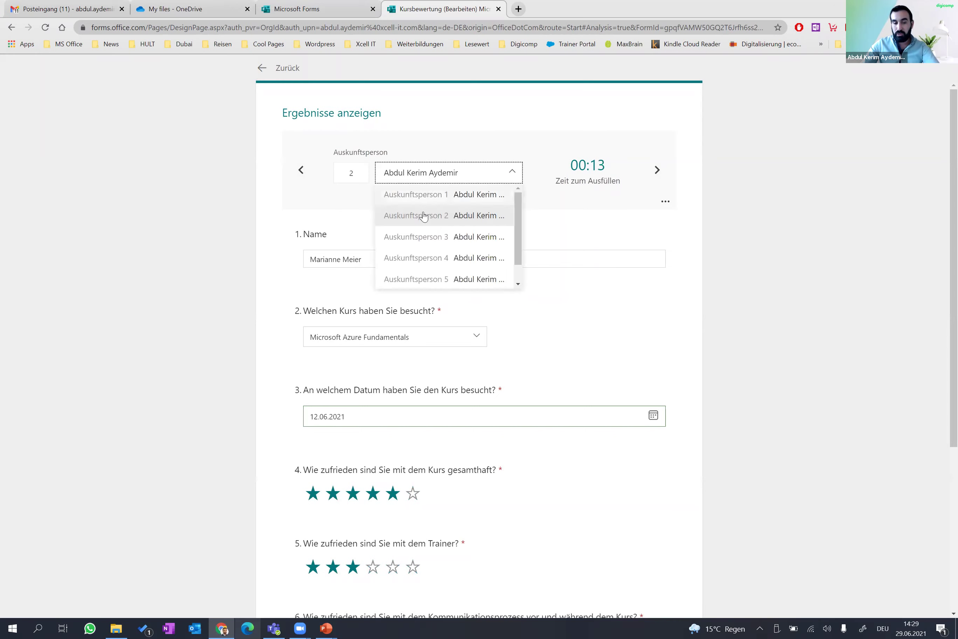
click(423, 237)
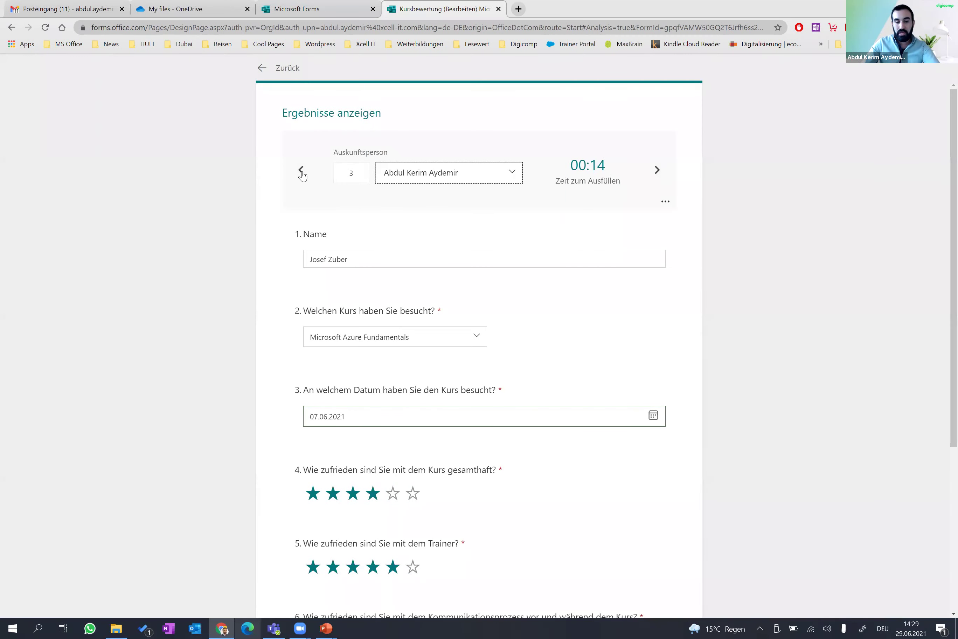
click(261, 69)
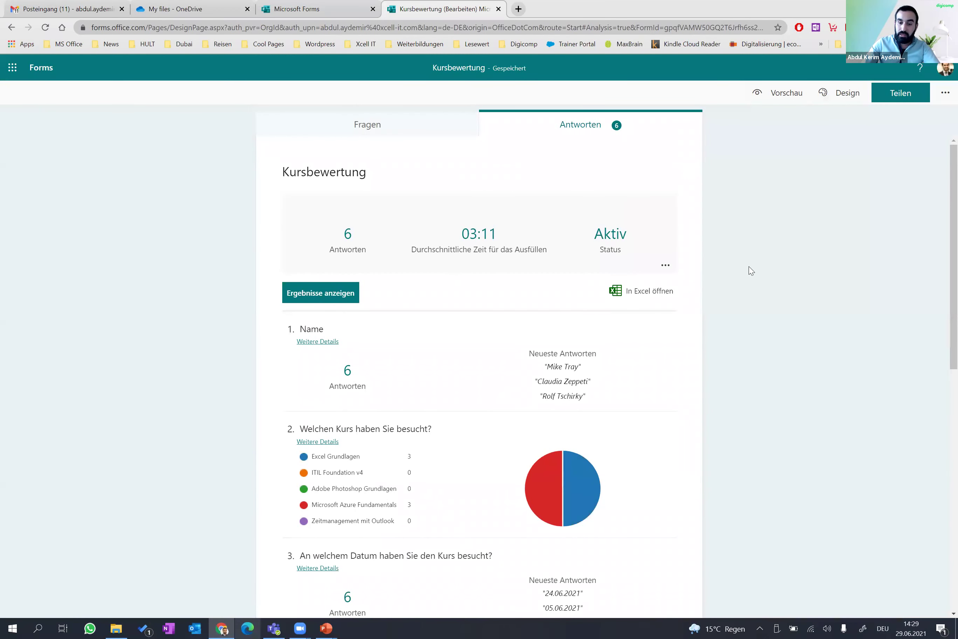
Step: Generate a Zusammenfassungslink for the Kursbewertung responses and copy it
click(665, 267)
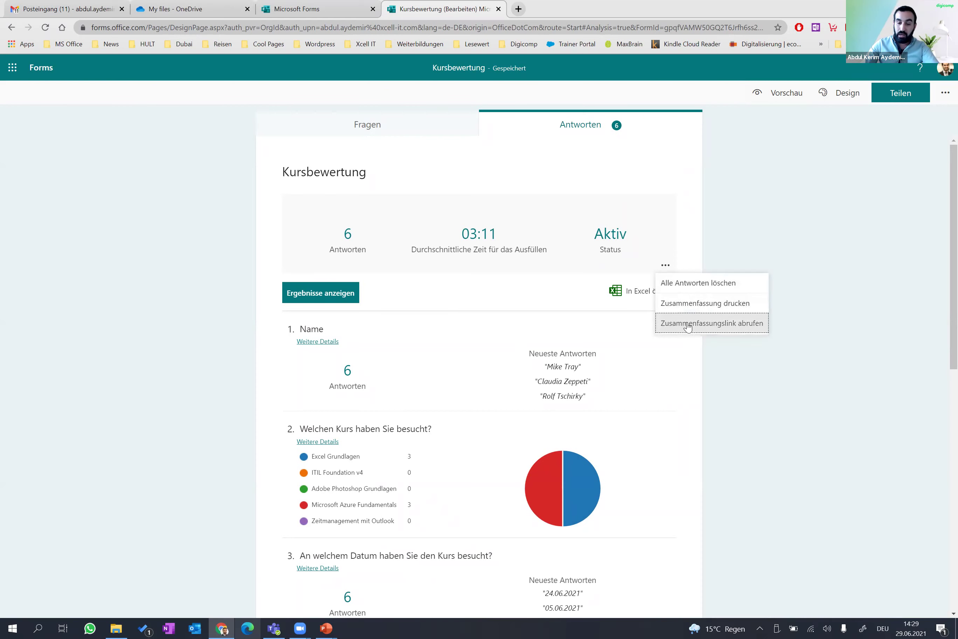
click(687, 324)
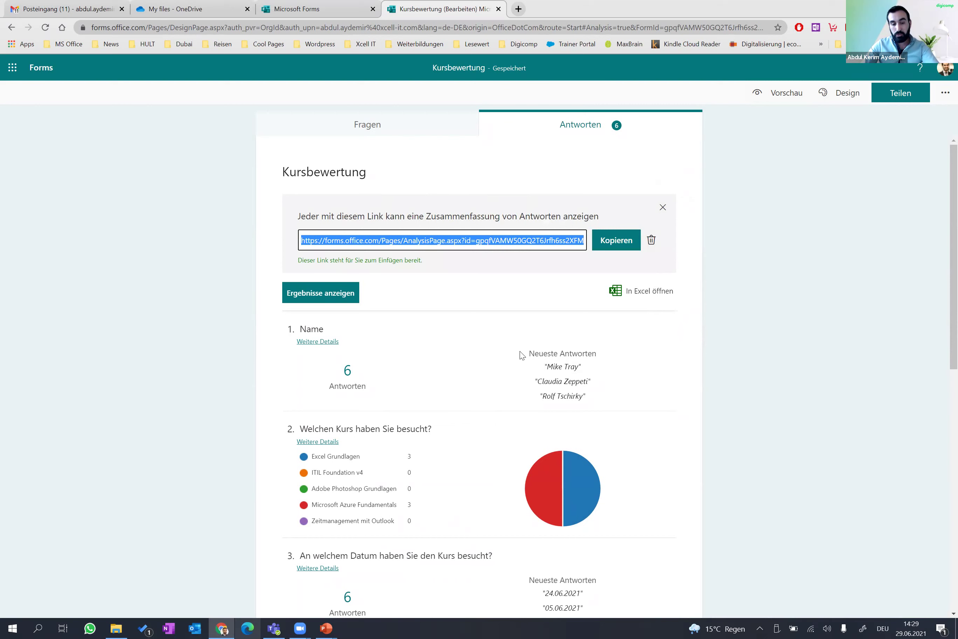
click(616, 240)
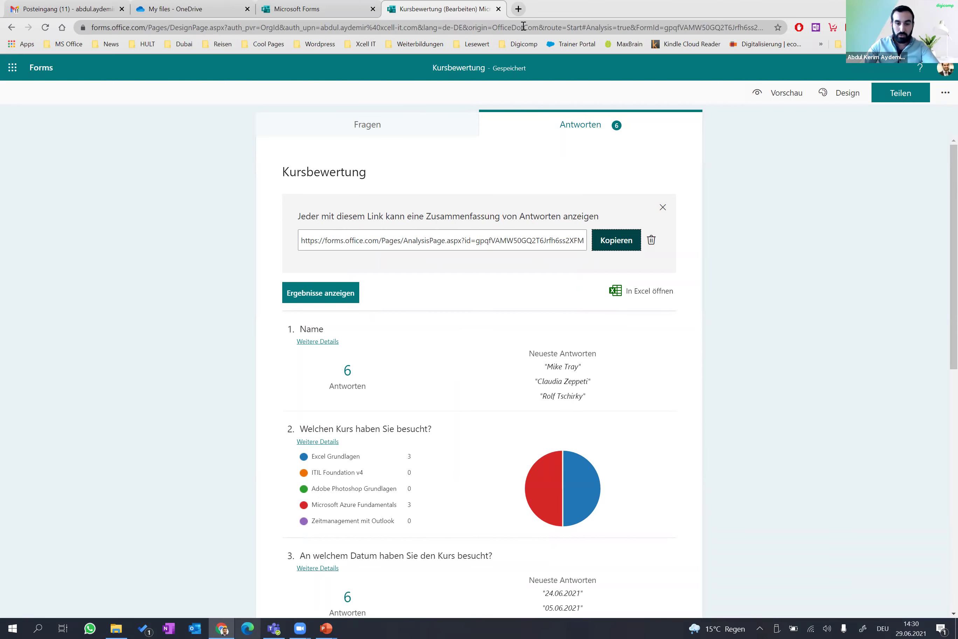
Step: Load the copied summary link in a new browser tab
click(518, 16)
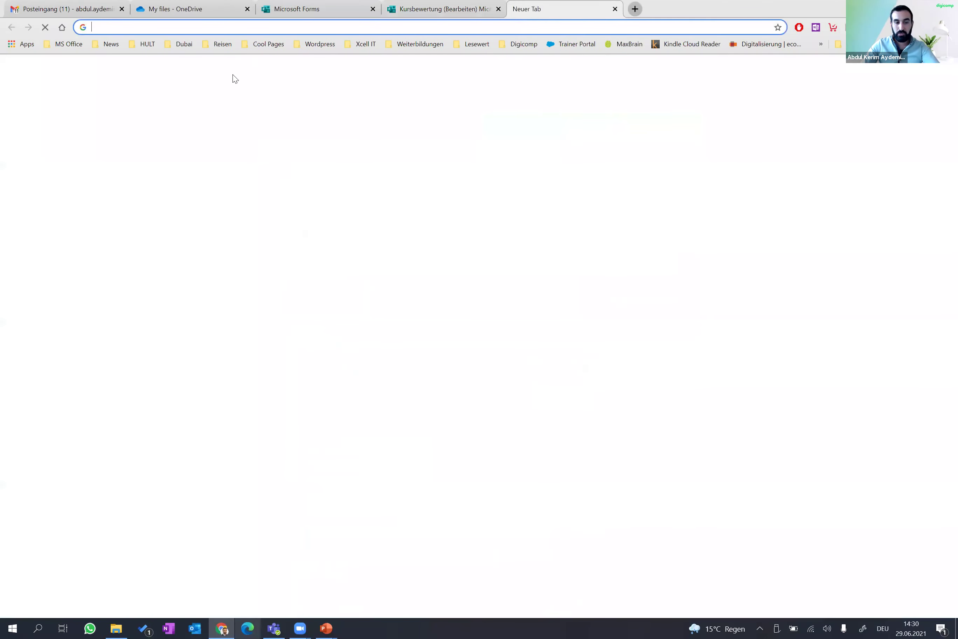
key(ctrl+v)
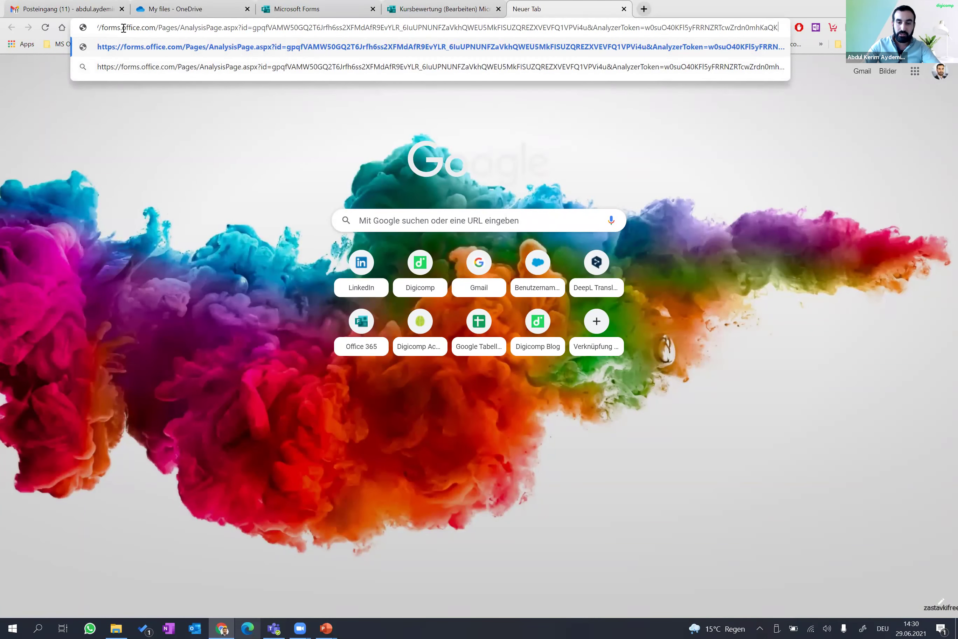
key(Return)
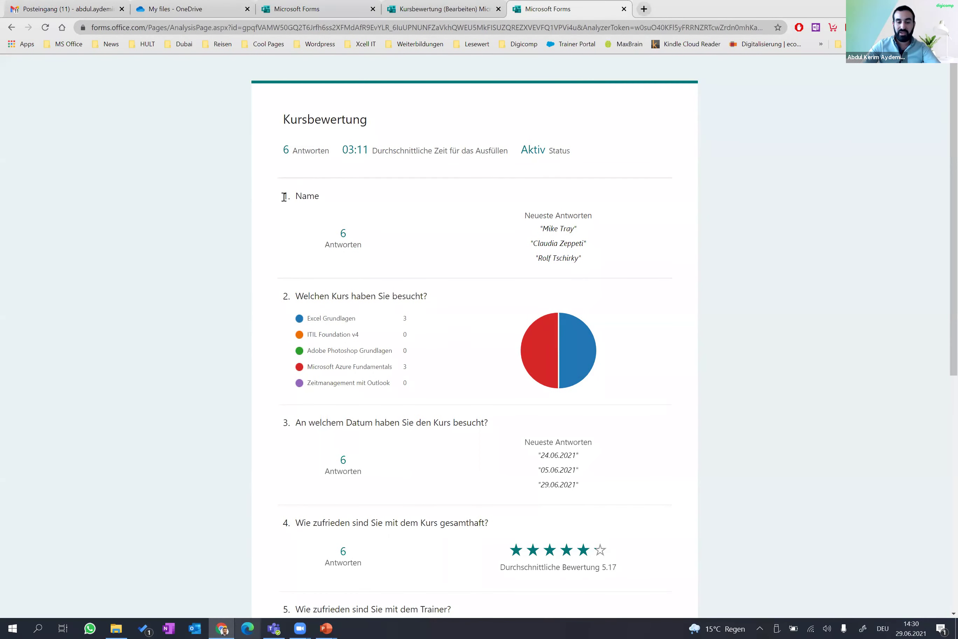
Step: Scroll through the shared summary showing 6 responses and an NPS of 50
drag(296, 192, 321, 196)
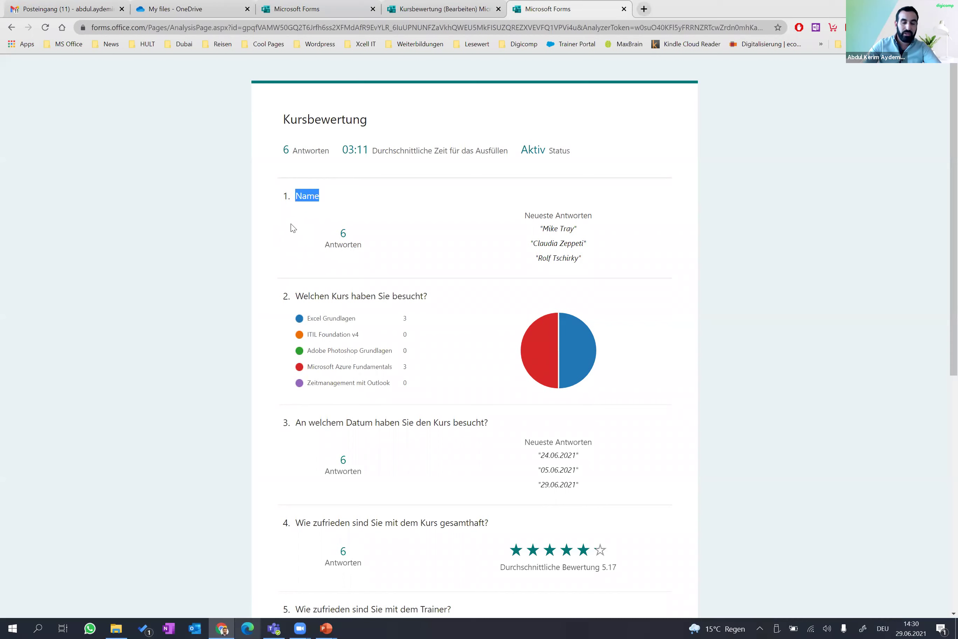
click(346, 207)
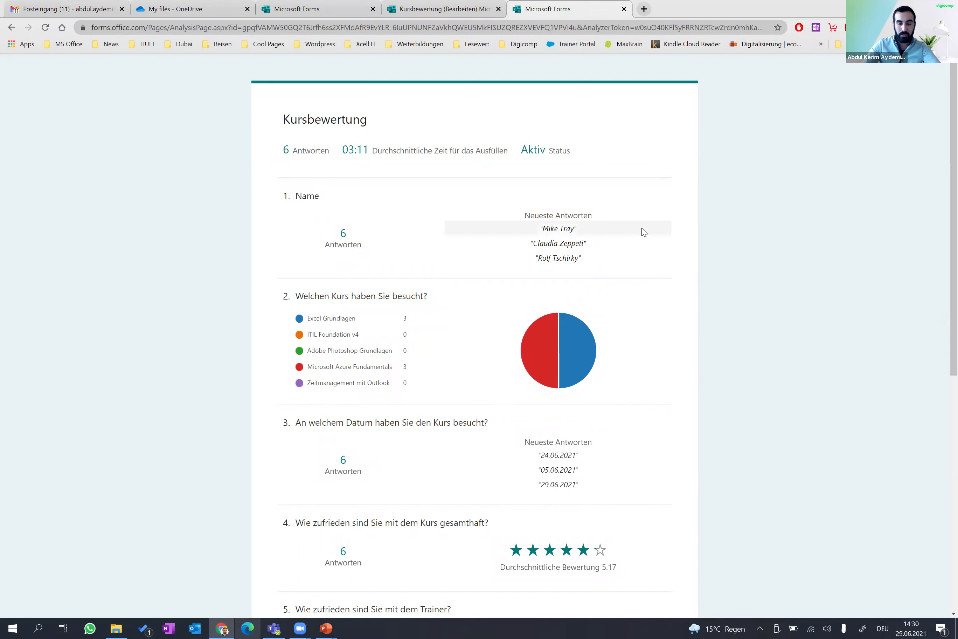
scroll(722, 223, down, 3)
scroll(721, 222, down, 1)
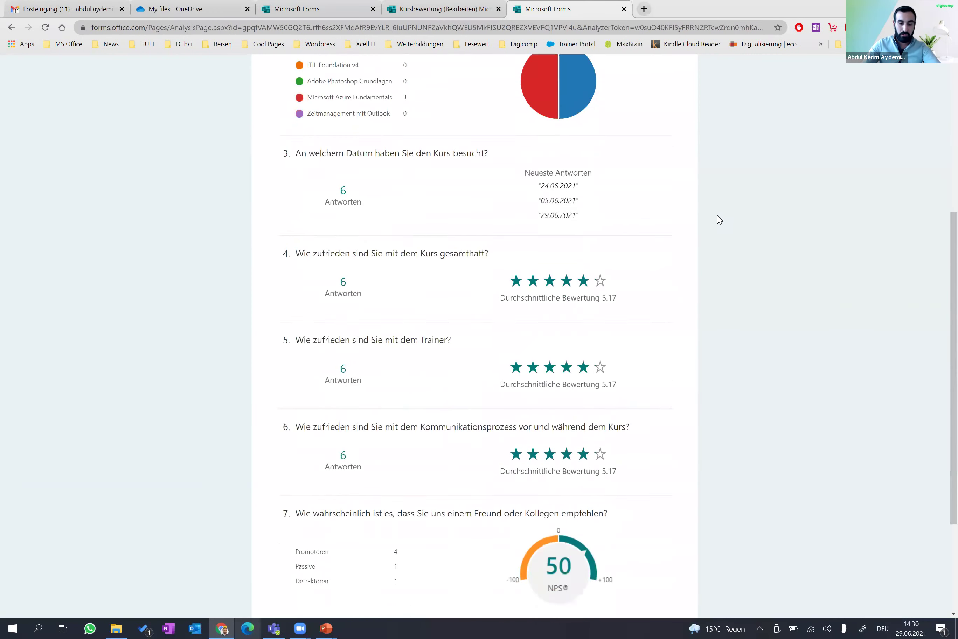
scroll(720, 221, down, 2)
scroll(719, 220, down, 1)
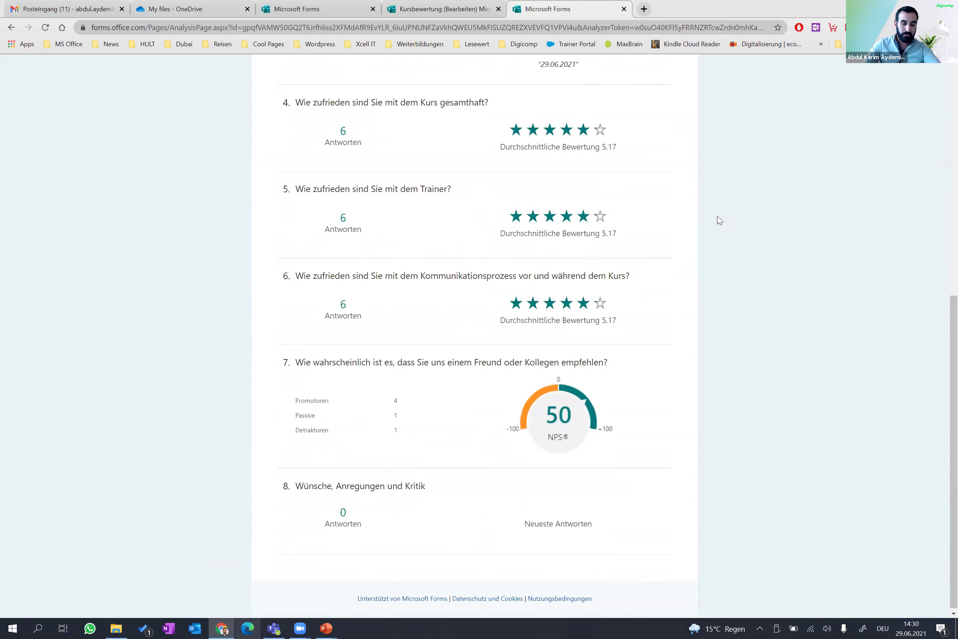
scroll(214, 127, up, 5)
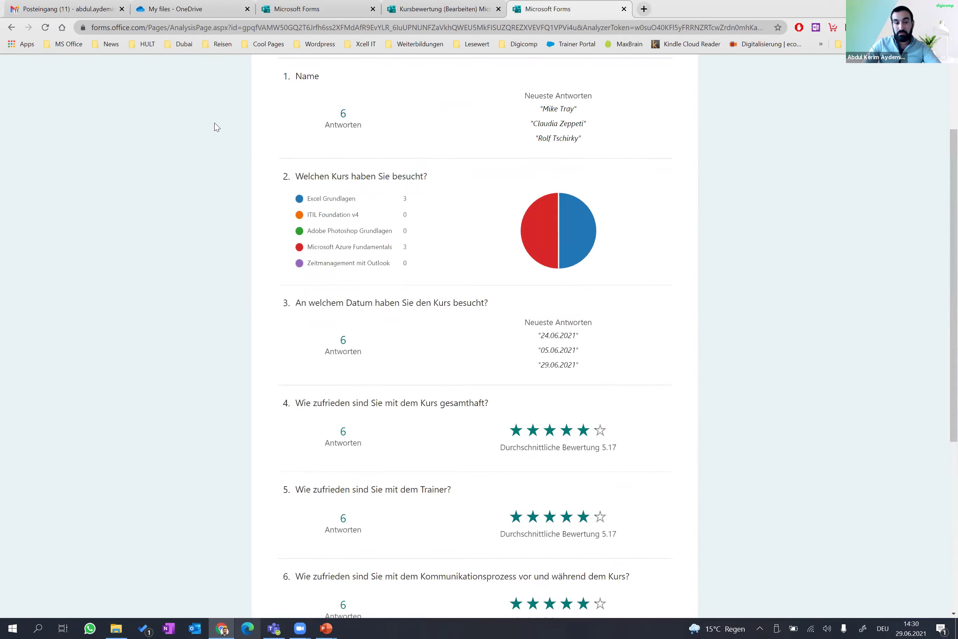
scroll(214, 127, up, 2)
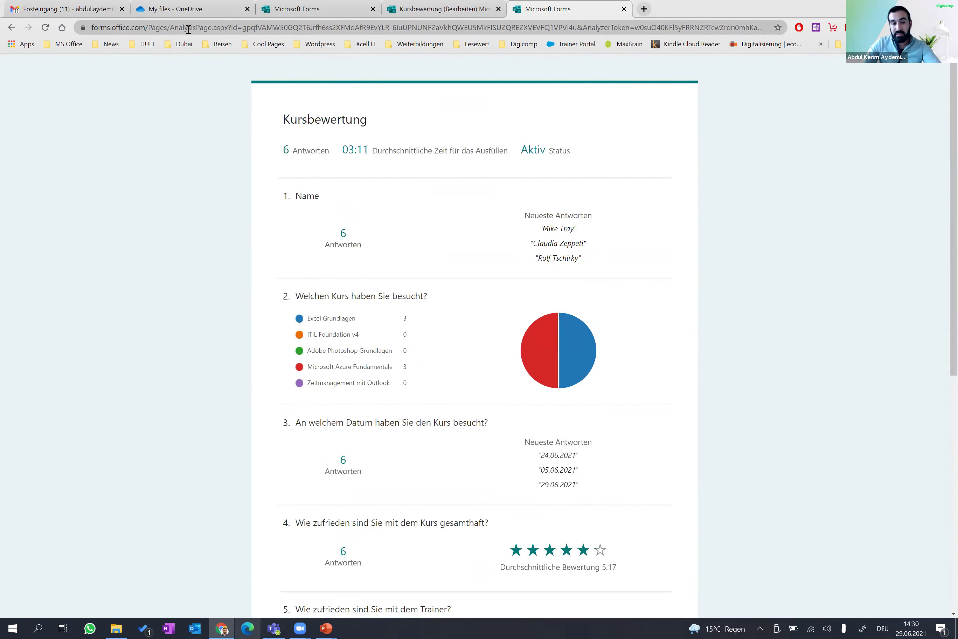
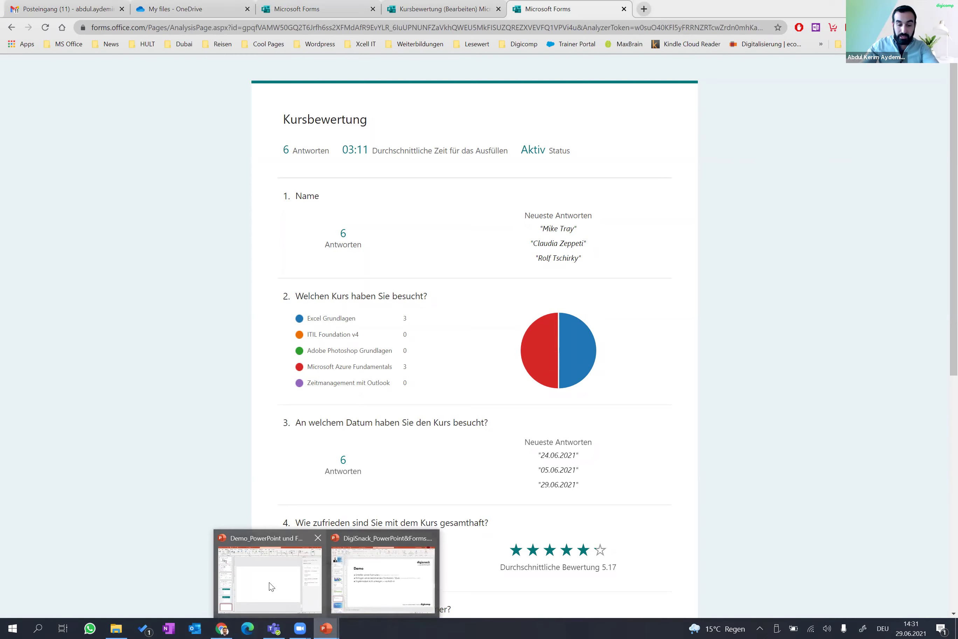
Step: Bring the Demo_PowerPoint und Forms deck, open at blank slide 14, to the front
click(282, 578)
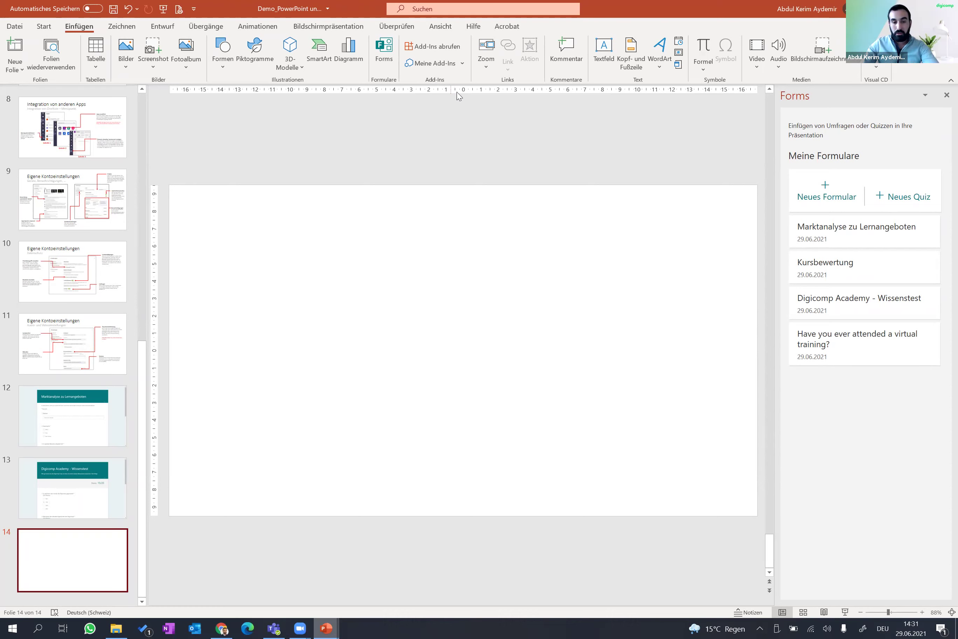
Step: Add the Webviewer add-in from Meine Add-Ins onto slide 14
click(440, 65)
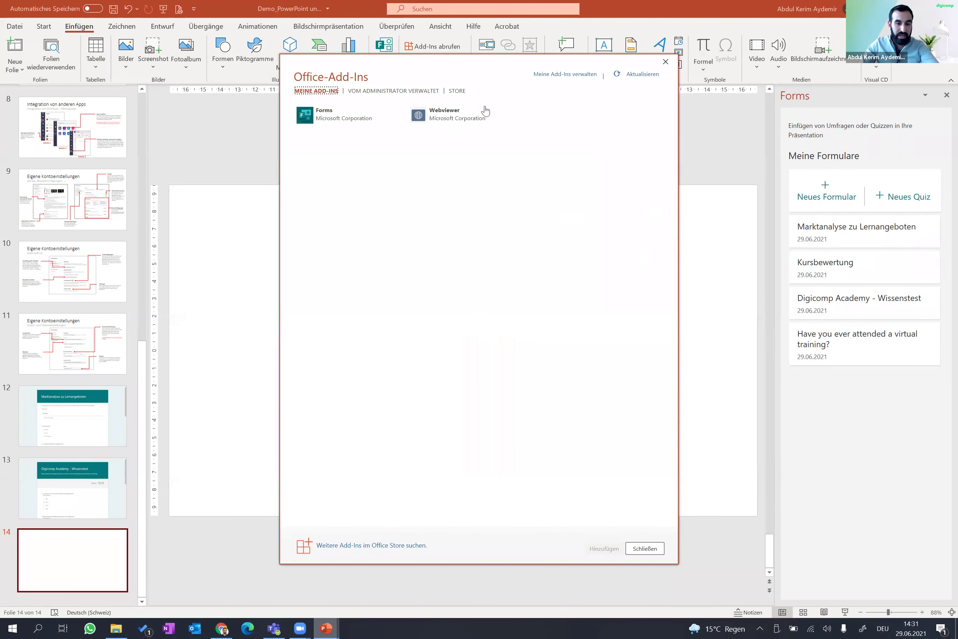
click(447, 121)
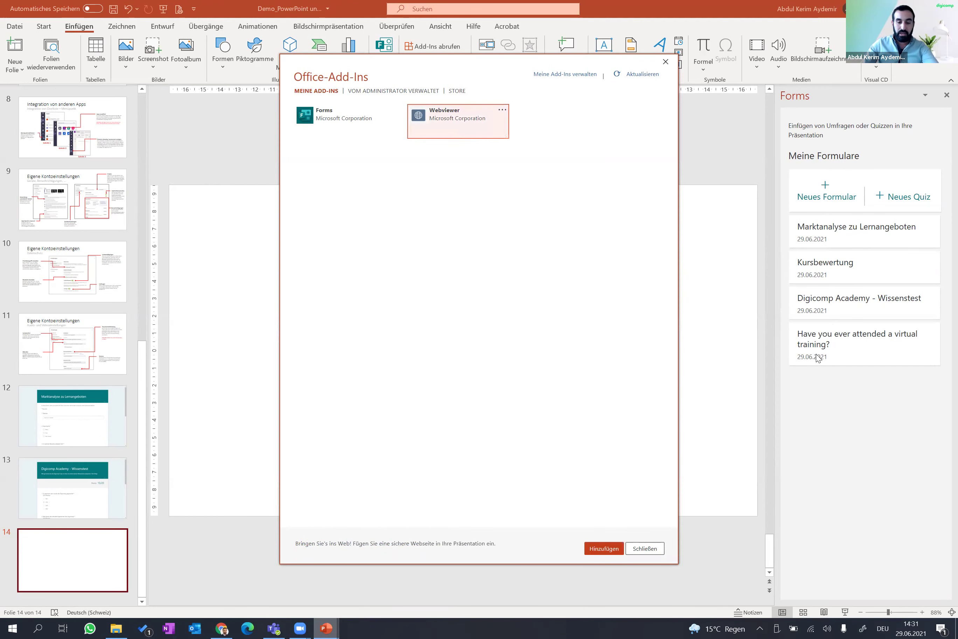
click(595, 548)
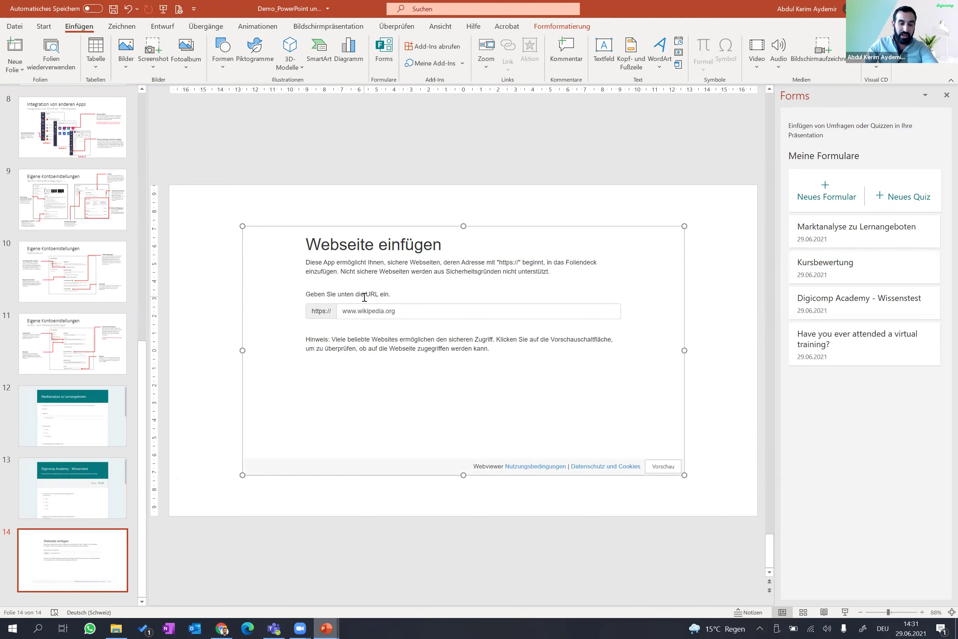
click(405, 313)
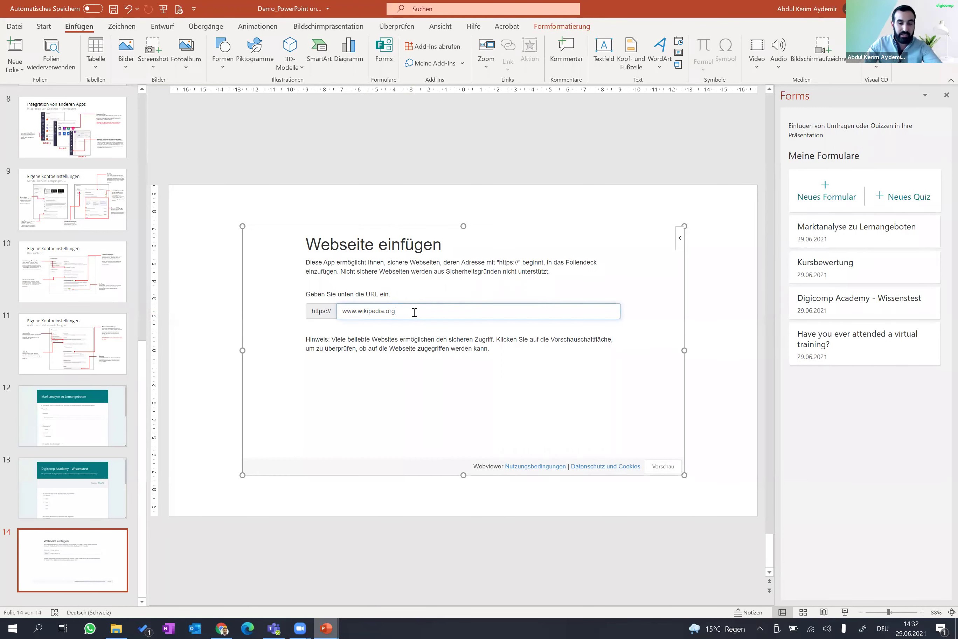
drag(414, 312, 342, 312)
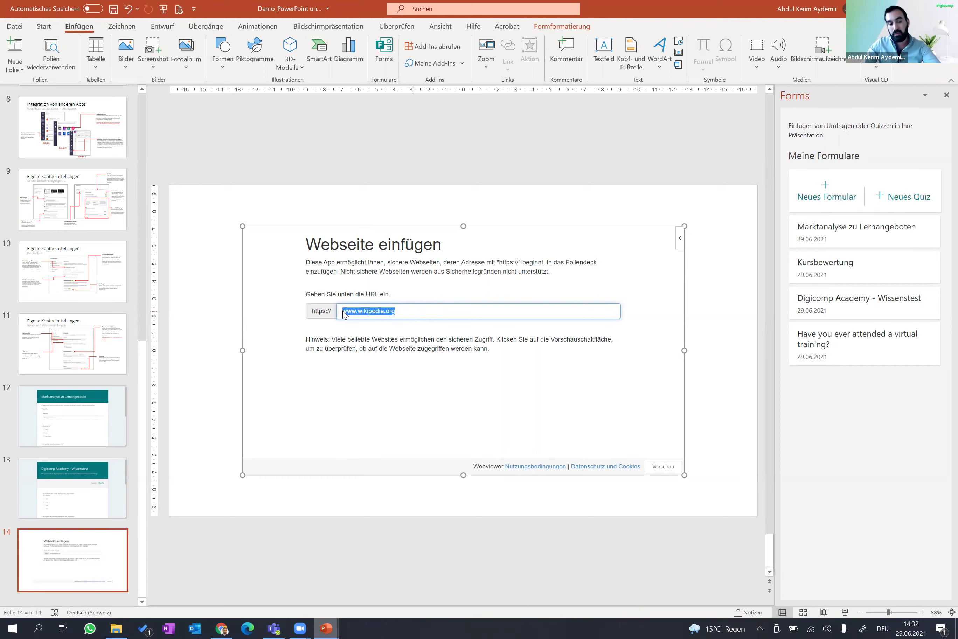
key(ctrl+v)
key(Home)
drag(386, 311, 314, 310)
click(392, 310)
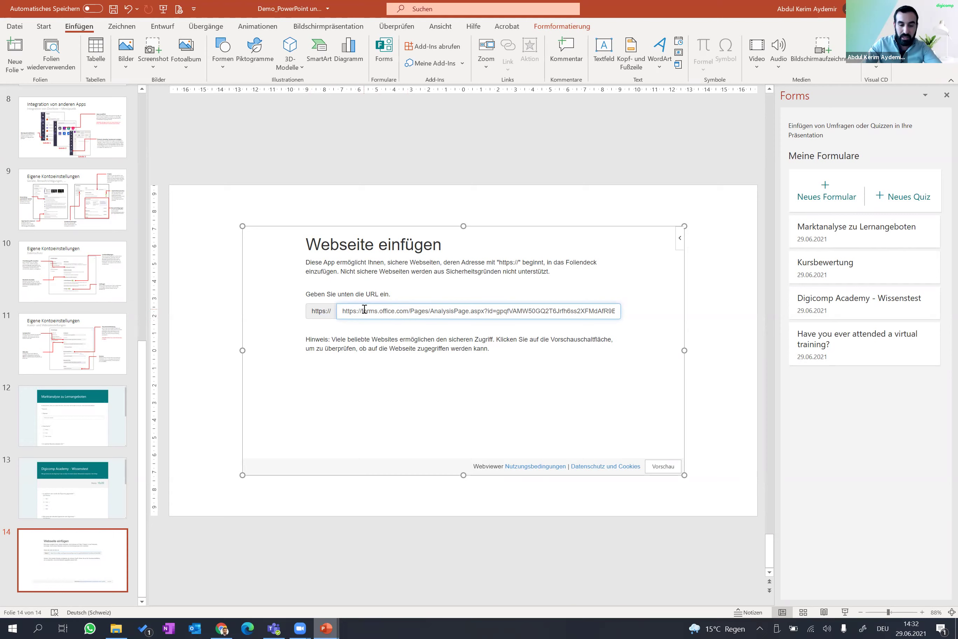
key(BackSpace)
key(BackSpace)
key(BackSpace)
key(BackSpace)
key(BackSpace)
key(BackSpace)
key(BackSpace)
key(BackSpace)
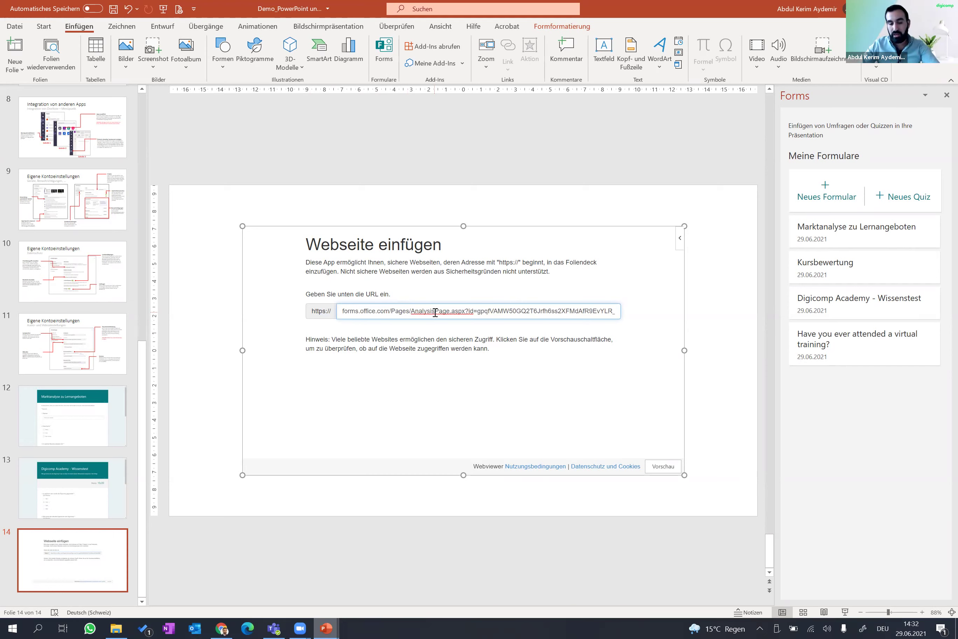
click(656, 469)
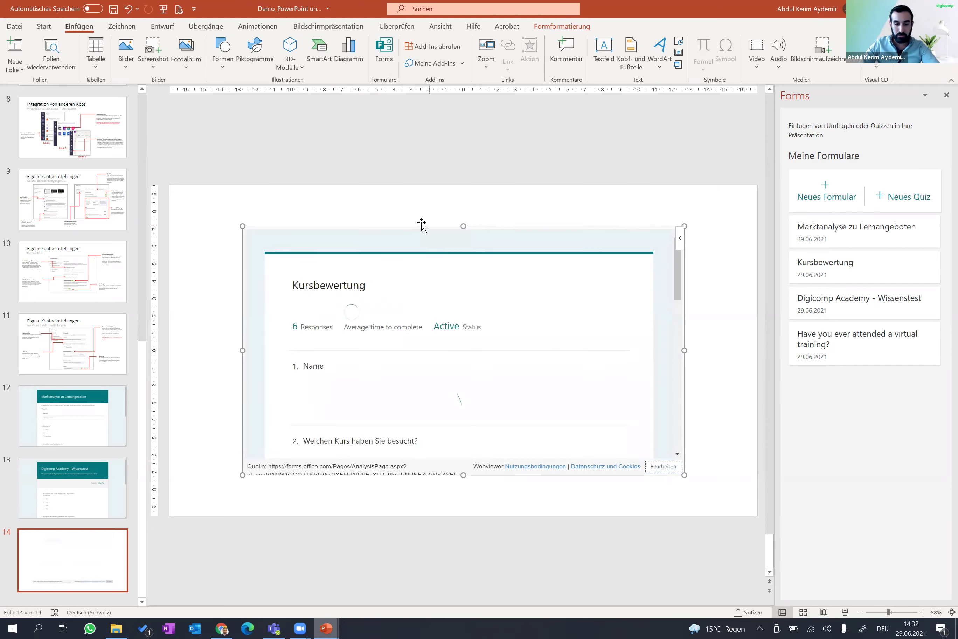
Step: Move the Webviewer frame to the top-left corner and stretch it across the whole of slide 14
drag(387, 210, 313, 168)
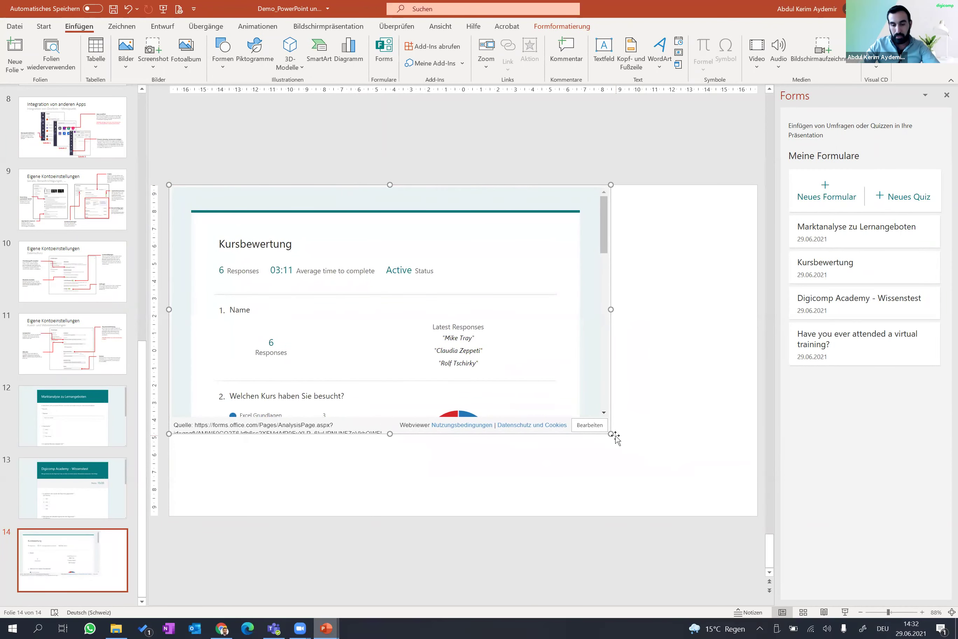
drag(611, 434, 757, 516)
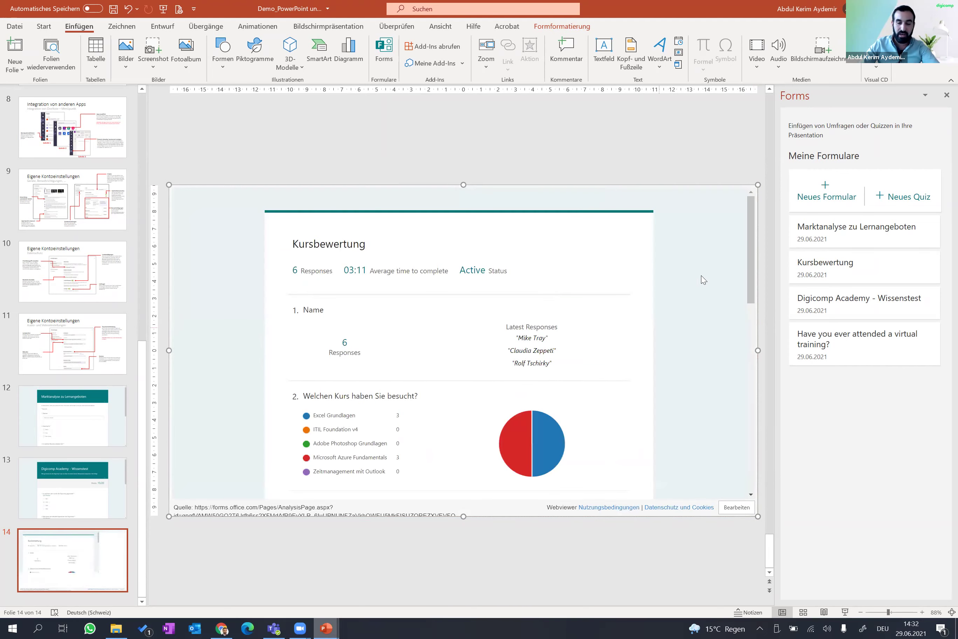
mouse_move(749, 263)
mouse_down()
mouse_move(737, 434)
mouse_move(748, 226)
mouse_up()
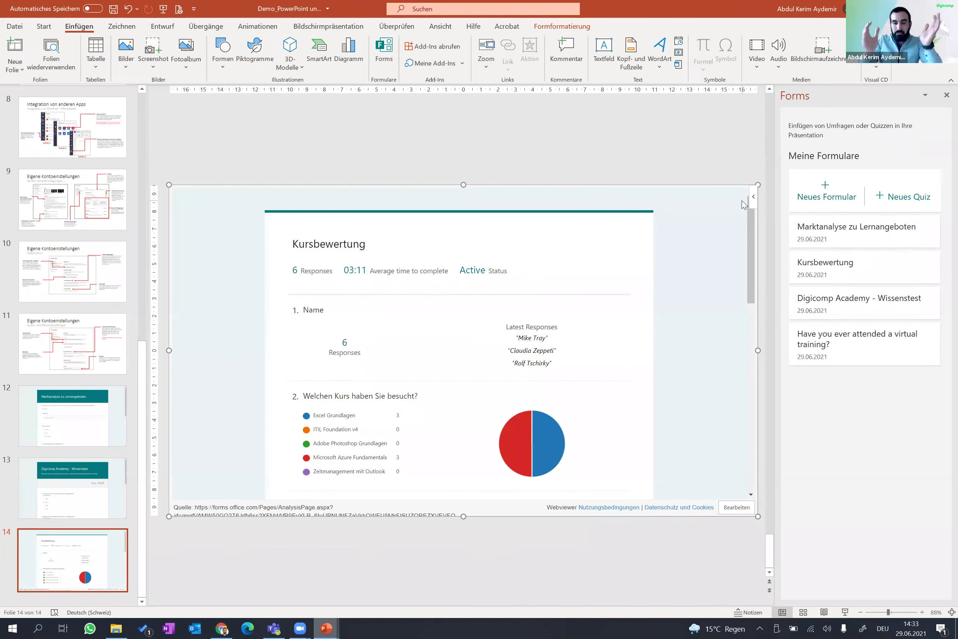
click(753, 197)
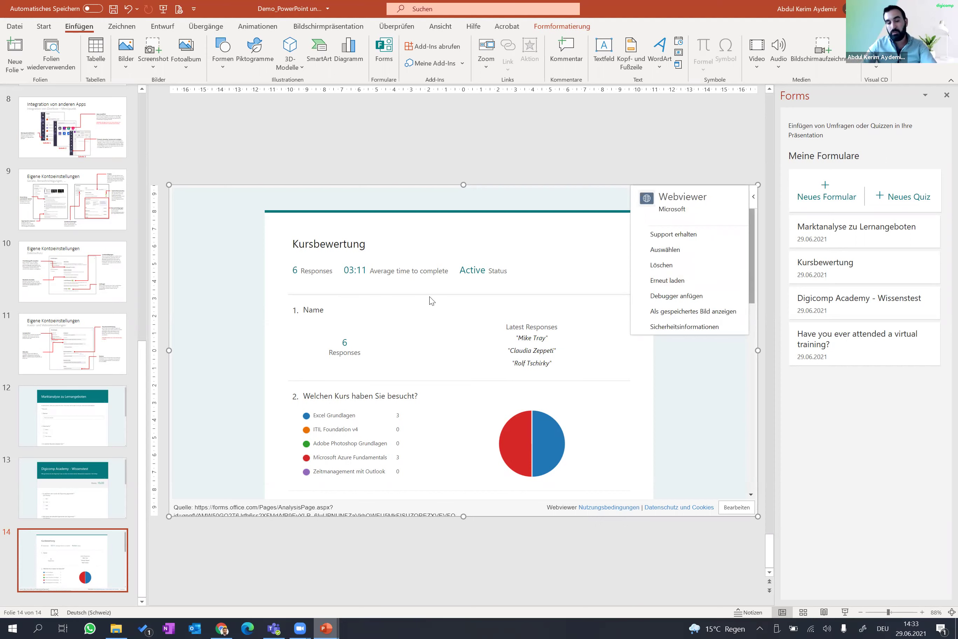
key(Escape)
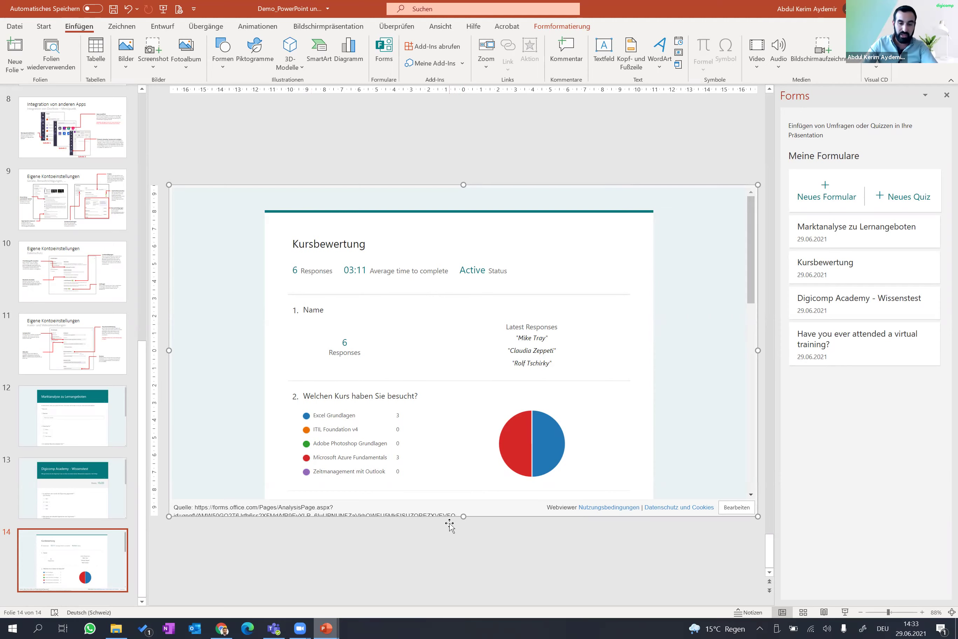
mouse_move(749, 281)
mouse_down()
mouse_move(755, 359)
mouse_move(748, 282)
mouse_up()
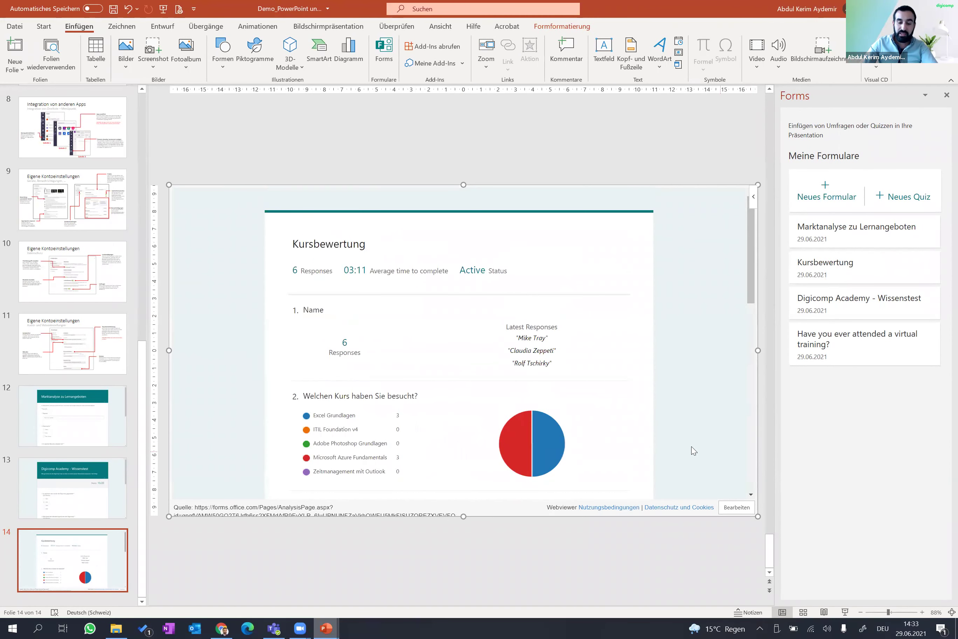
click(844, 612)
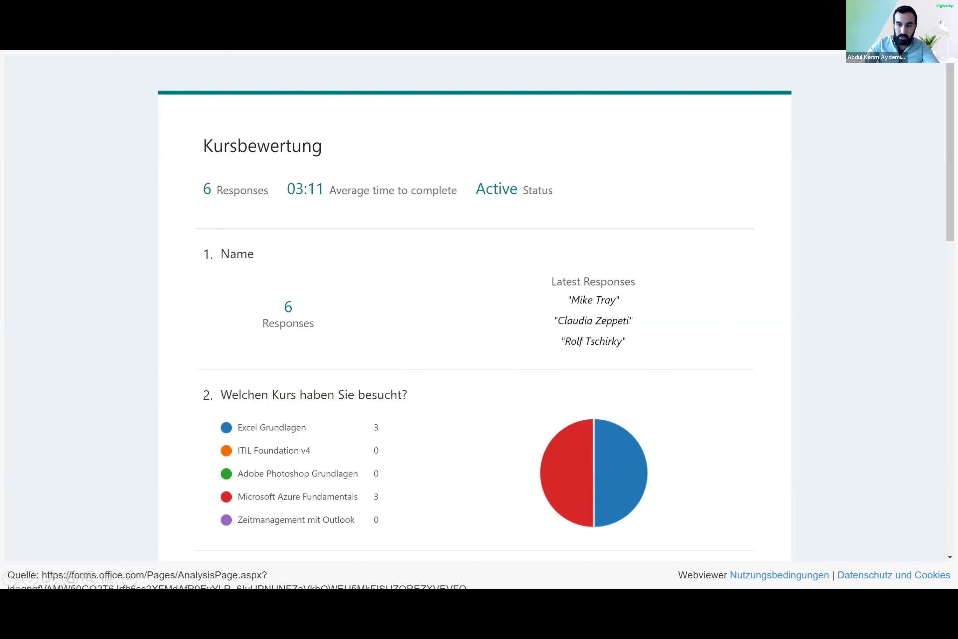
key(Right)
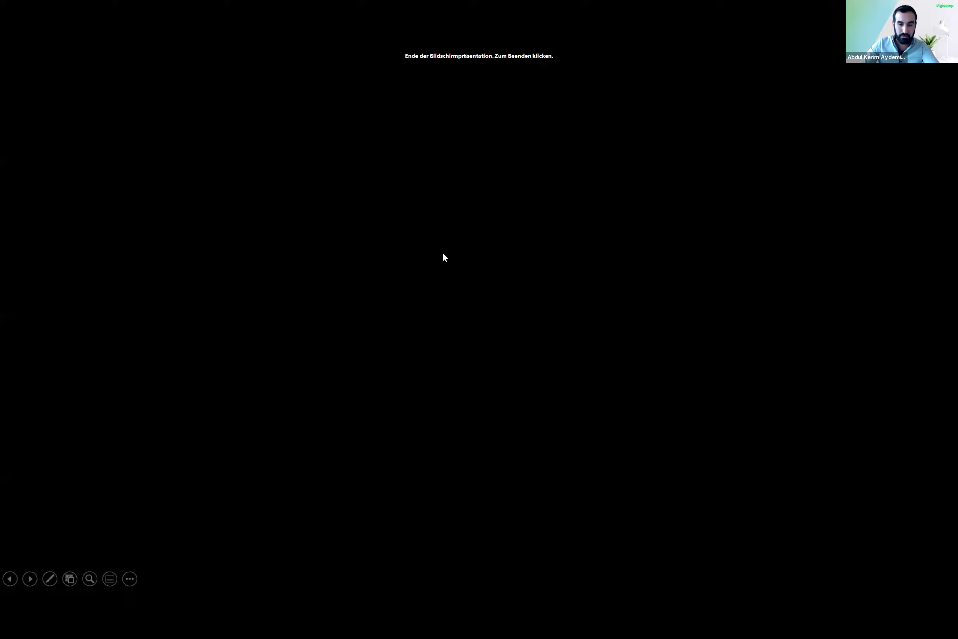
click(443, 253)
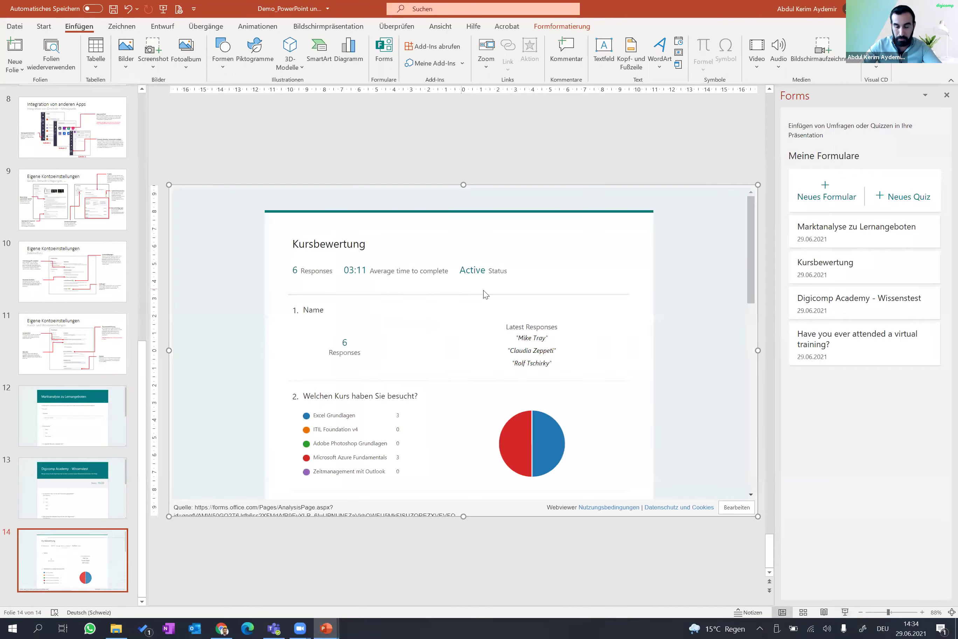
Step: Open Umfragen&Quizzes.pptx from the My files list in OneDrive in Chrome
click(221, 626)
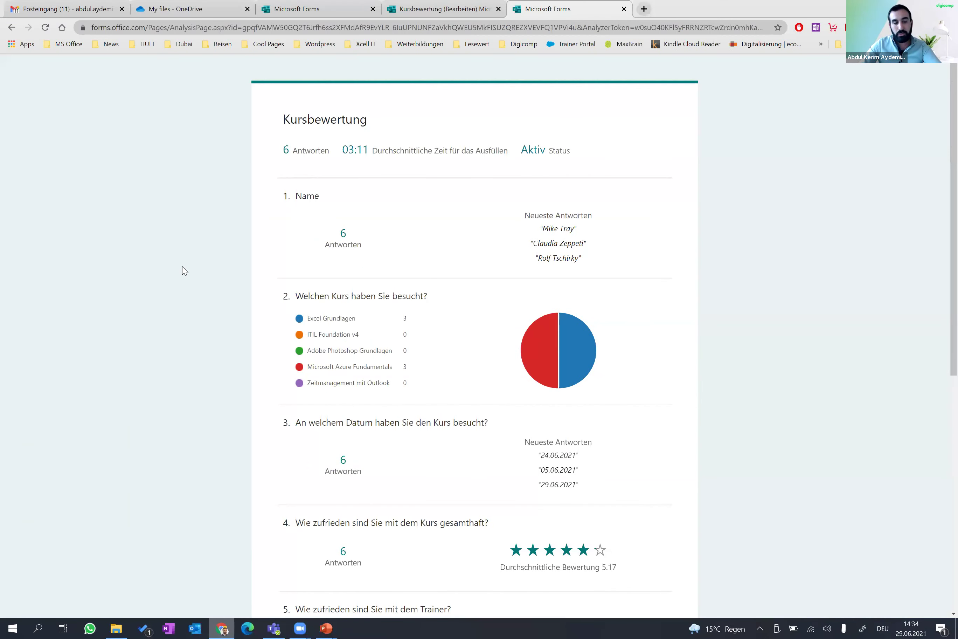
click(177, 11)
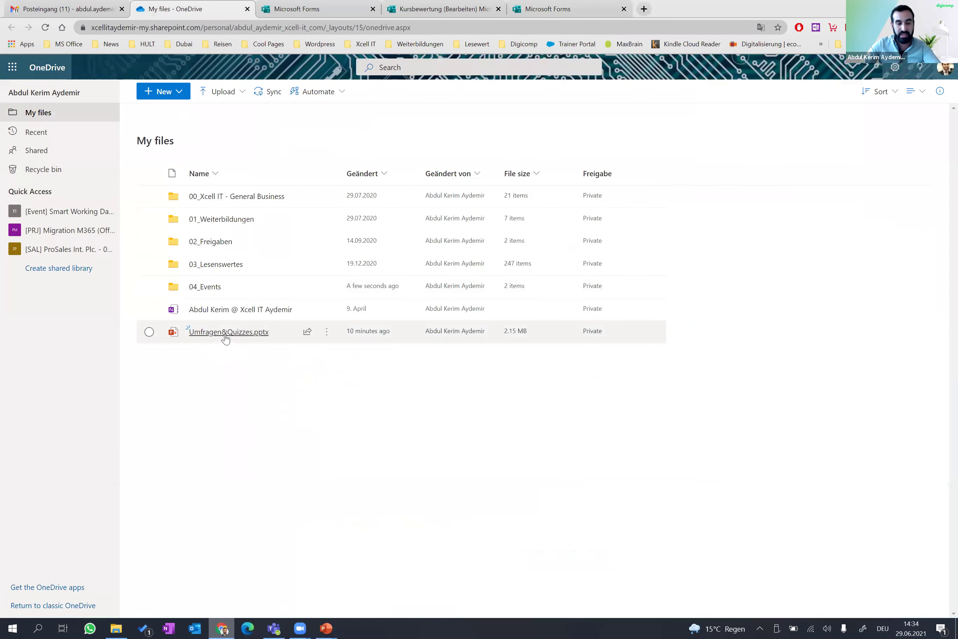
mouse_move(224, 331)
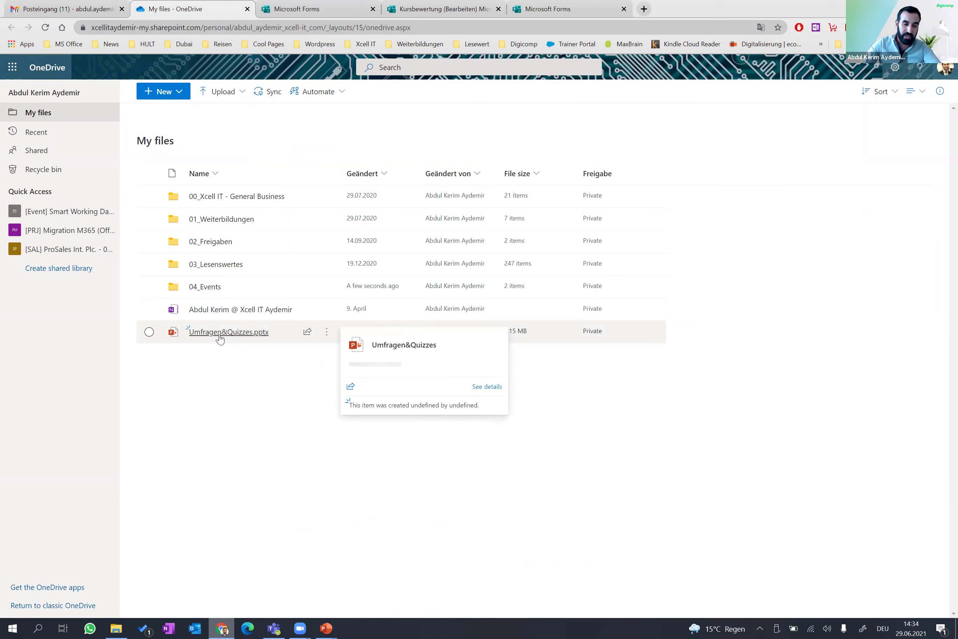
click(214, 340)
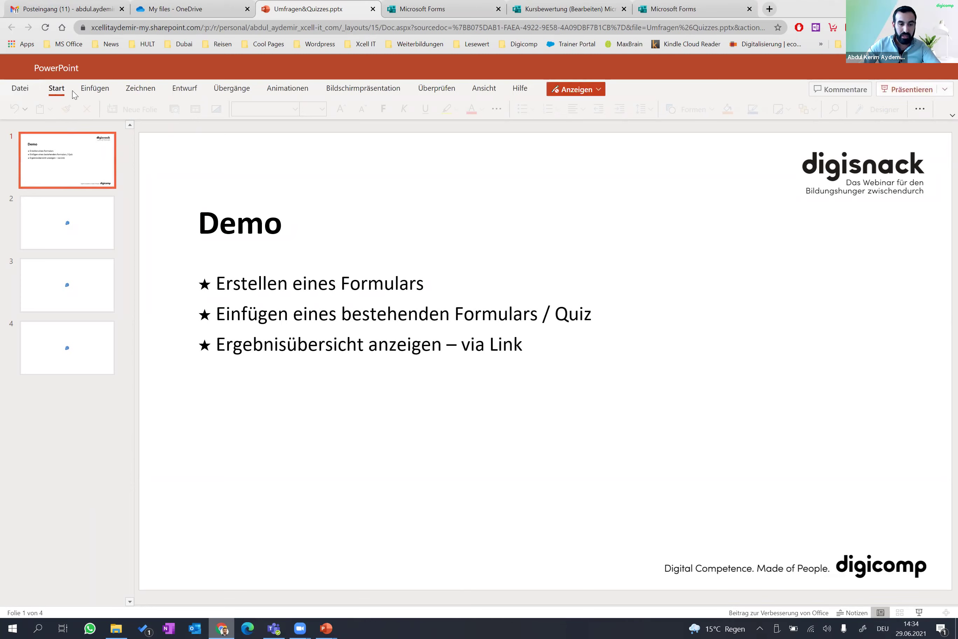
Step: Insert a new slide with the Leer layout after the Demo slide
click(92, 90)
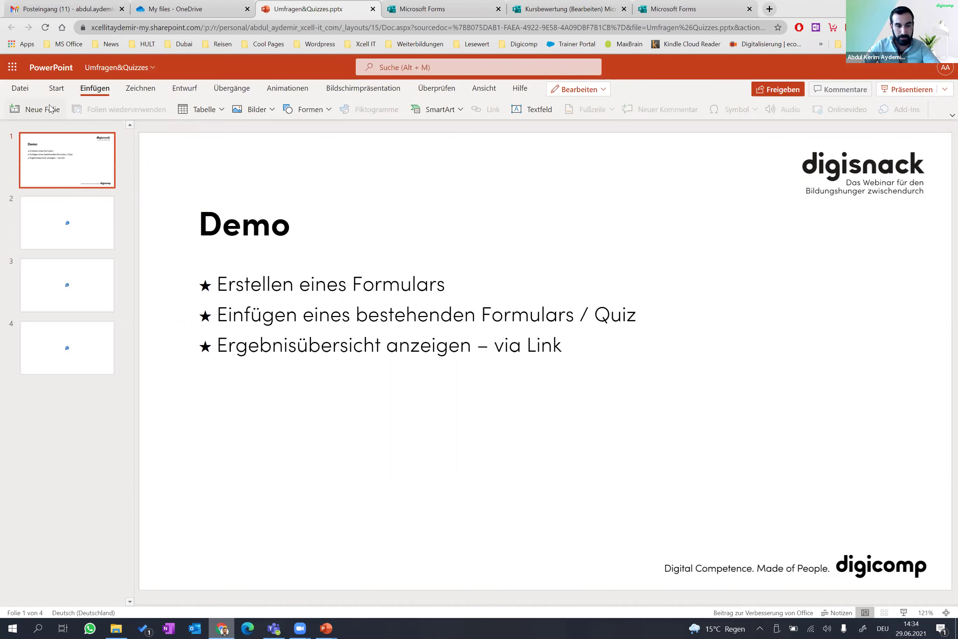
click(42, 110)
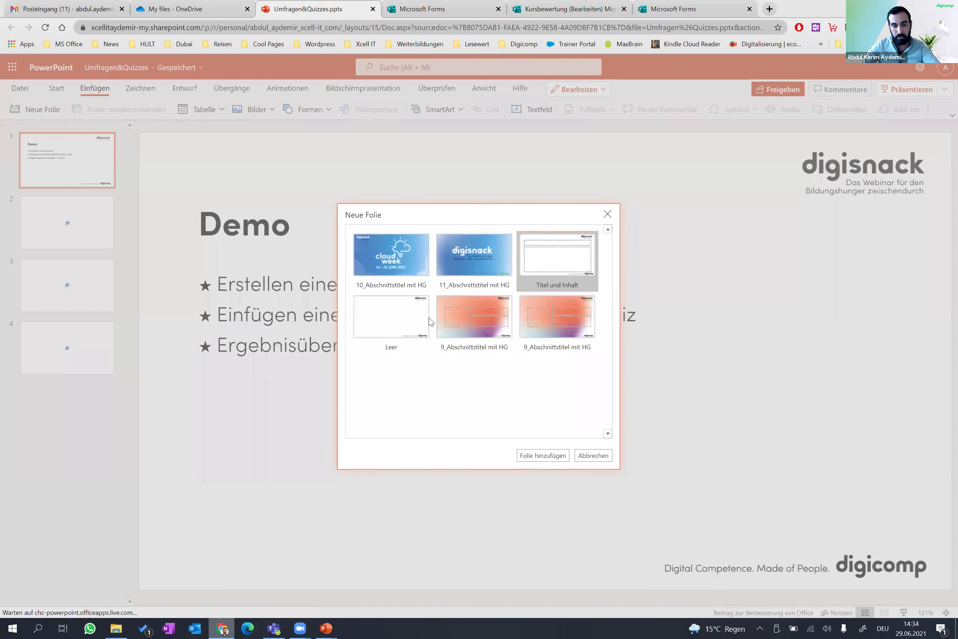
click(407, 321)
click(544, 456)
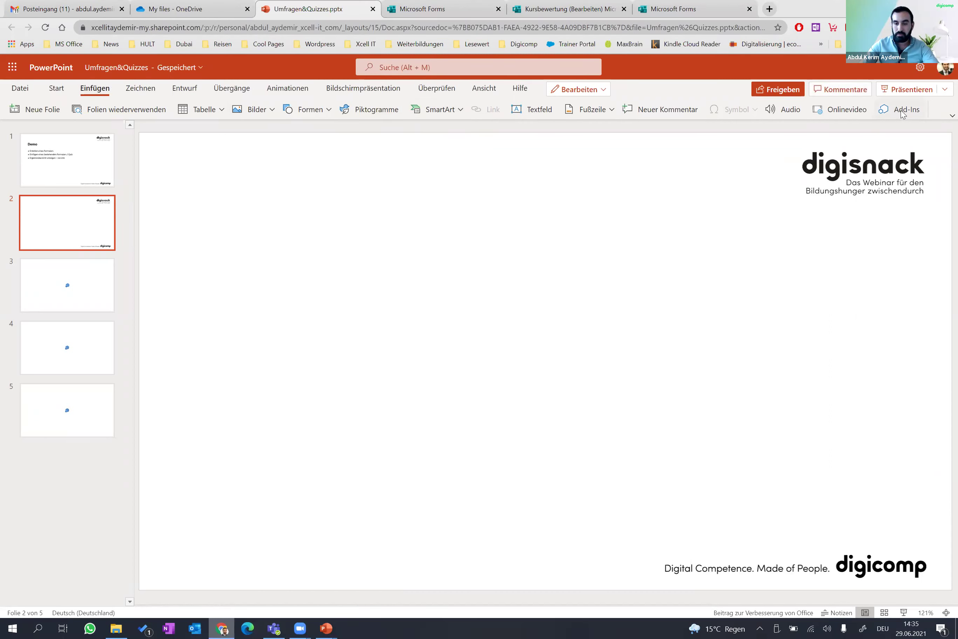
Step: Add the Forms add-in to slide 2, then go to the Kursbewertung results tab
click(902, 114)
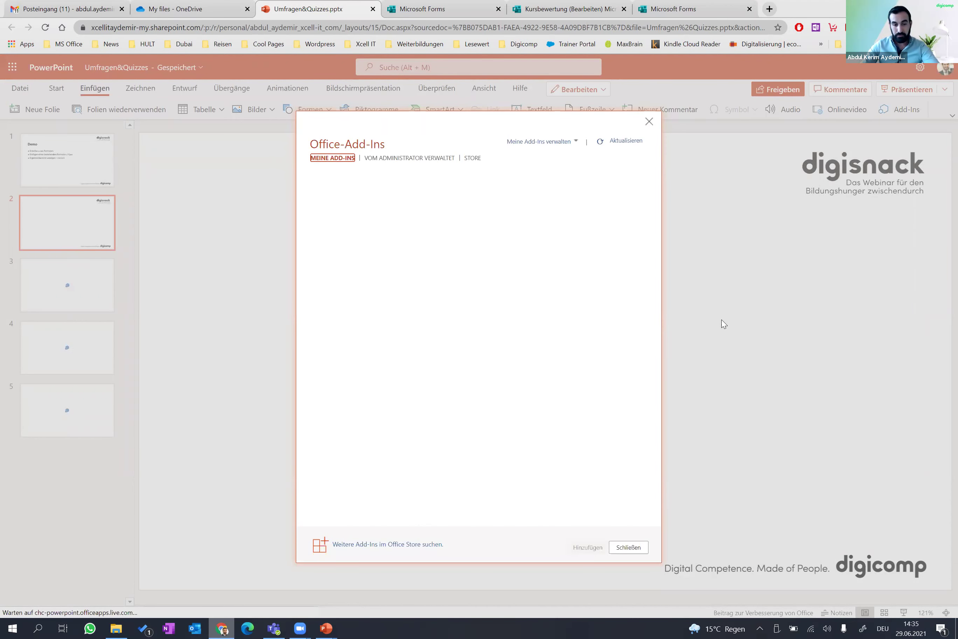
mouse_move(348, 184)
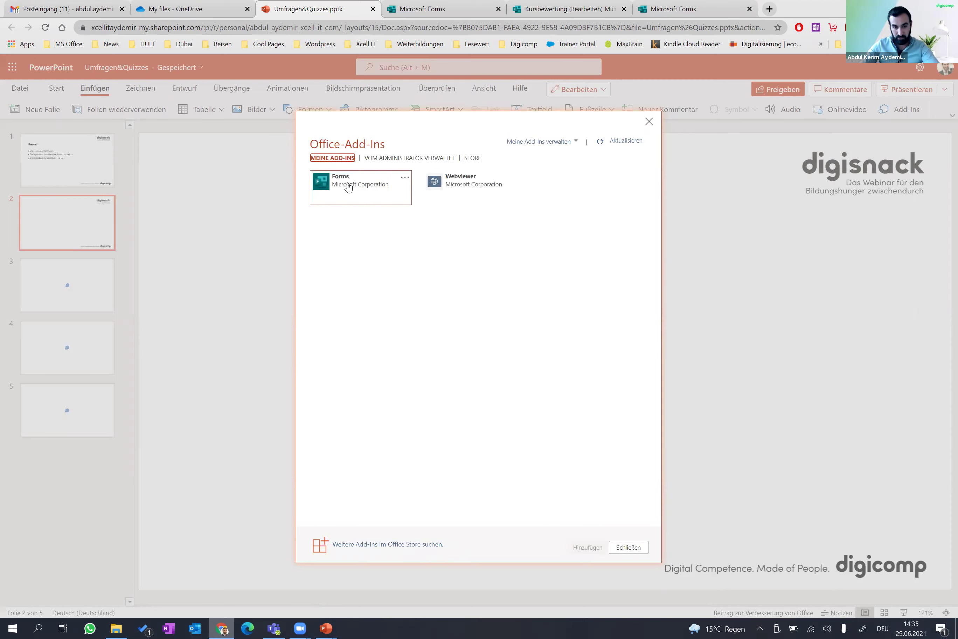
click(347, 188)
click(585, 546)
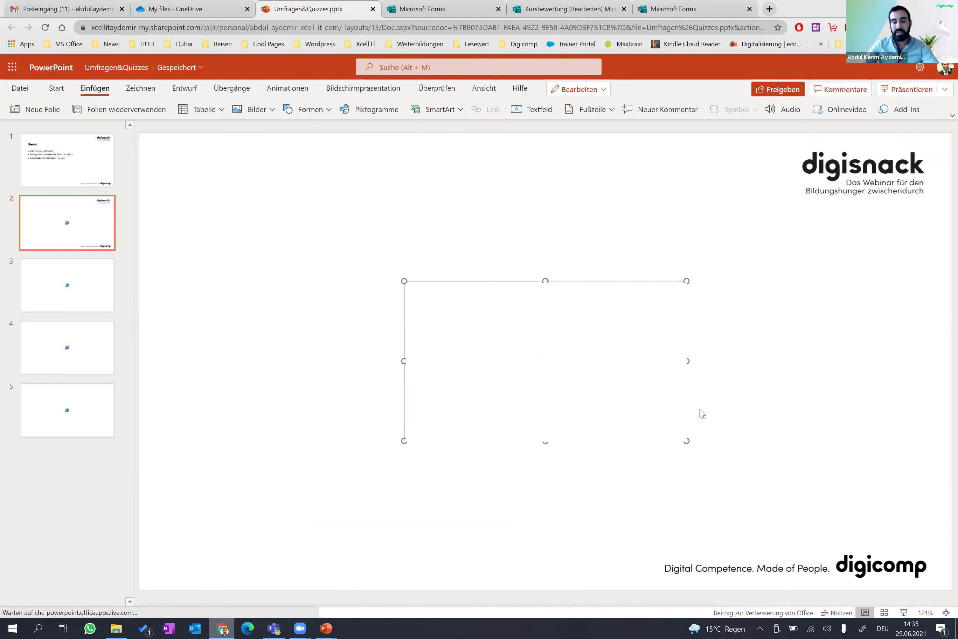
scroll(681, 398, down, 1)
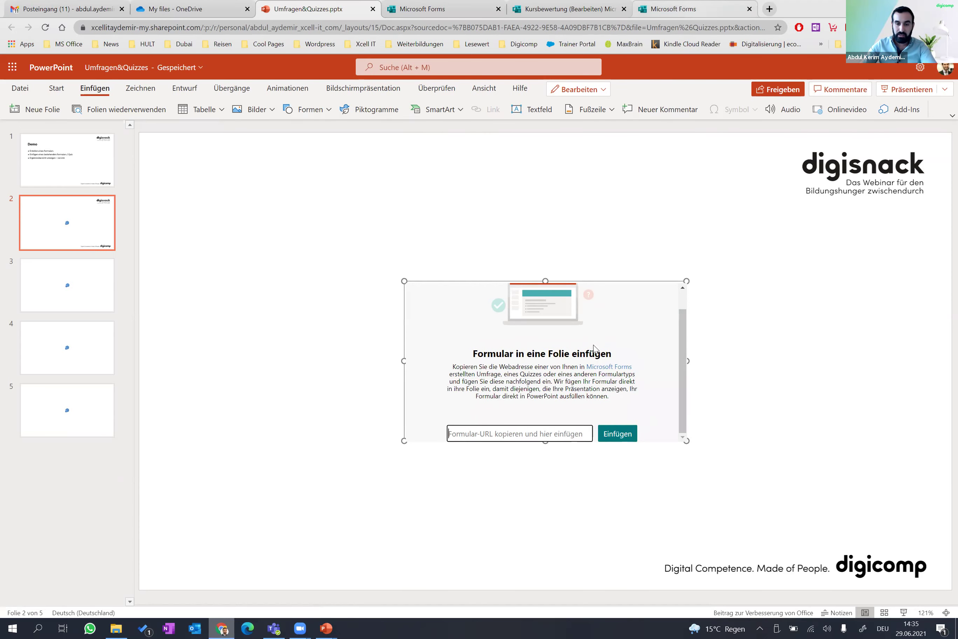
click(676, 9)
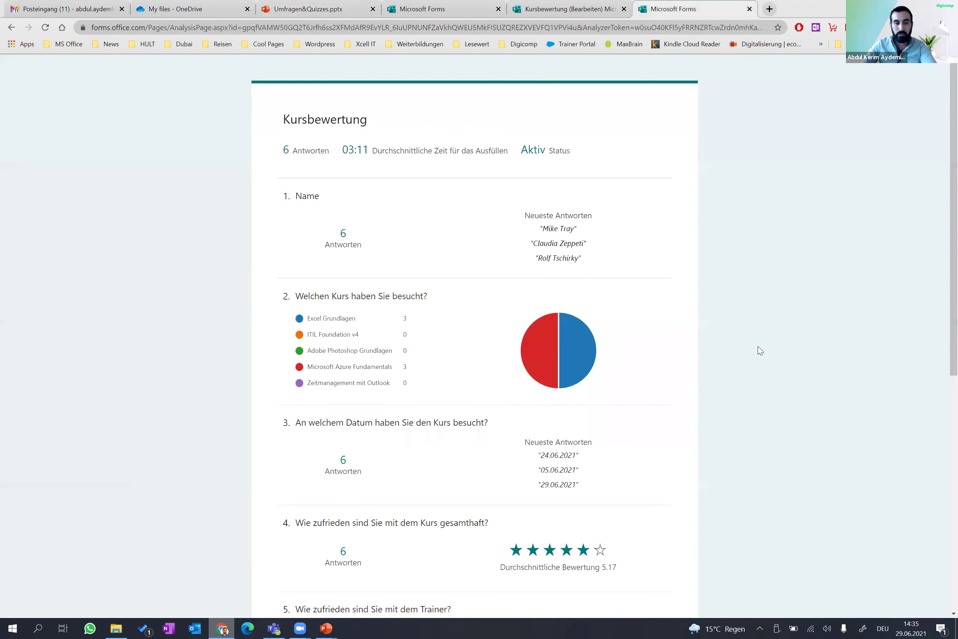
Step: Set the Kursbewertung form's sharing to 'Jeder kann antworten' and copy its response link
click(521, 12)
click(361, 122)
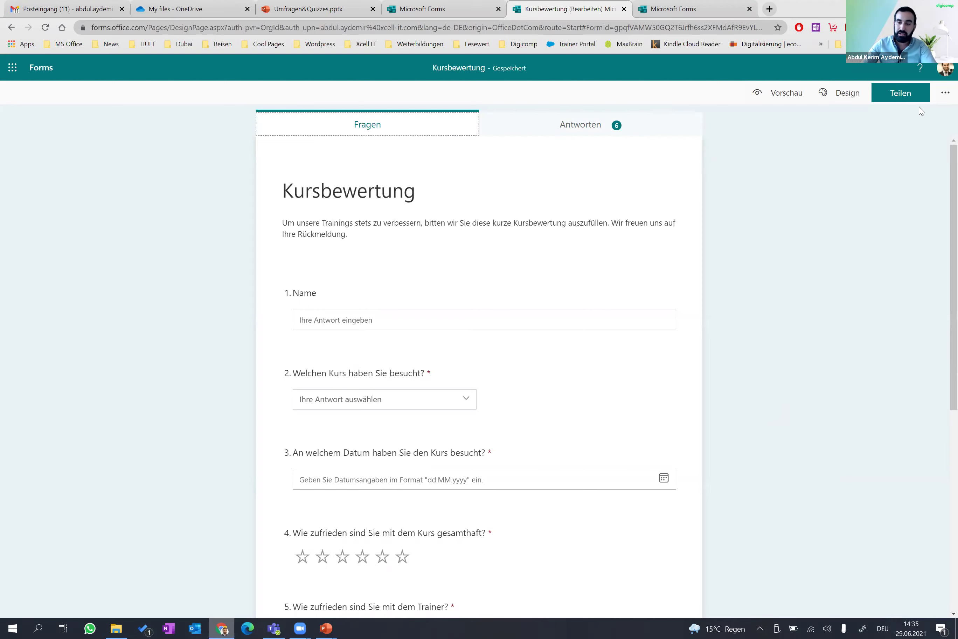
click(897, 94)
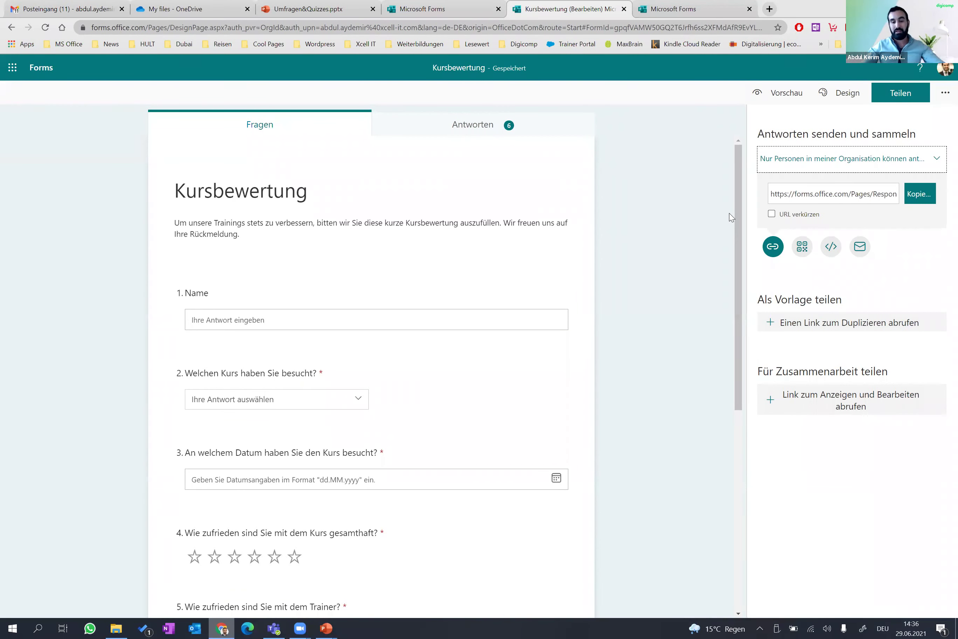
click(865, 165)
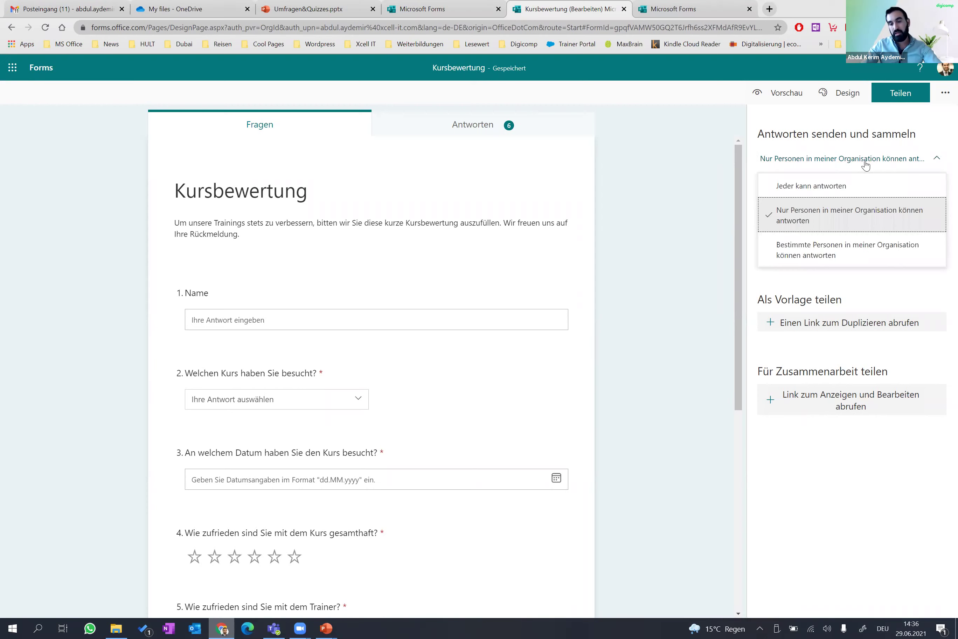
click(837, 186)
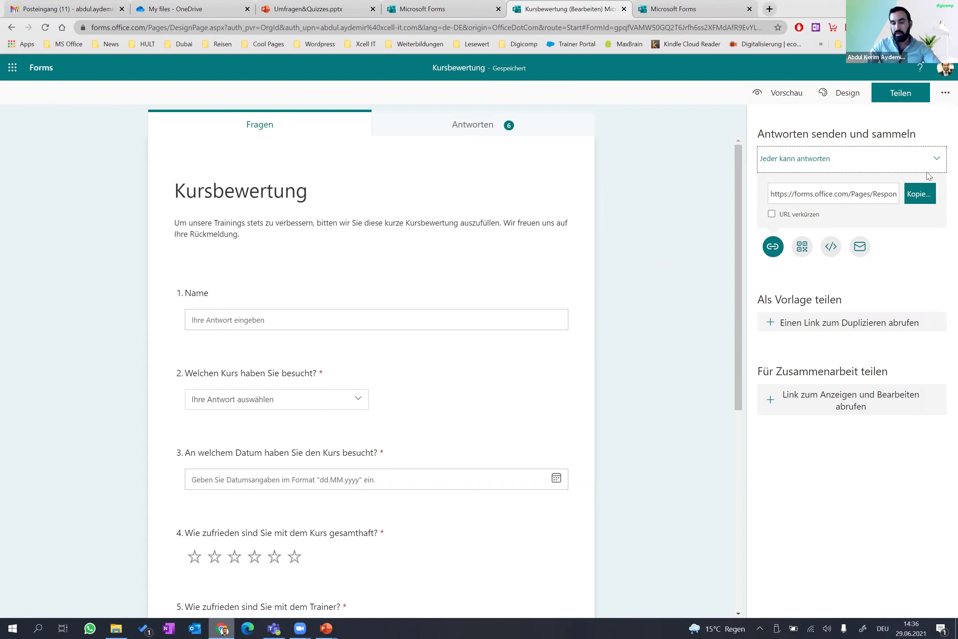
click(922, 197)
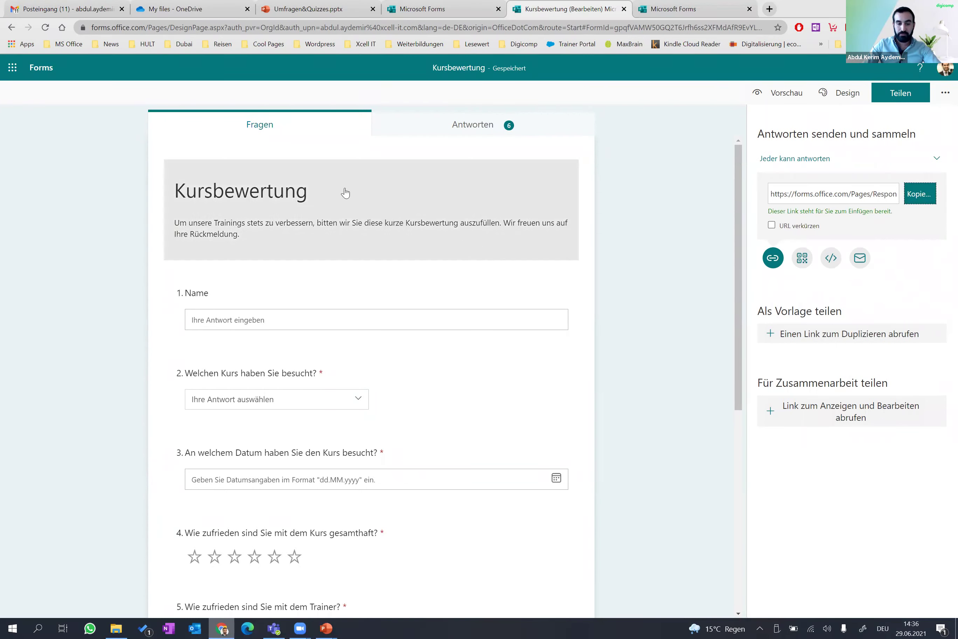
click(290, 12)
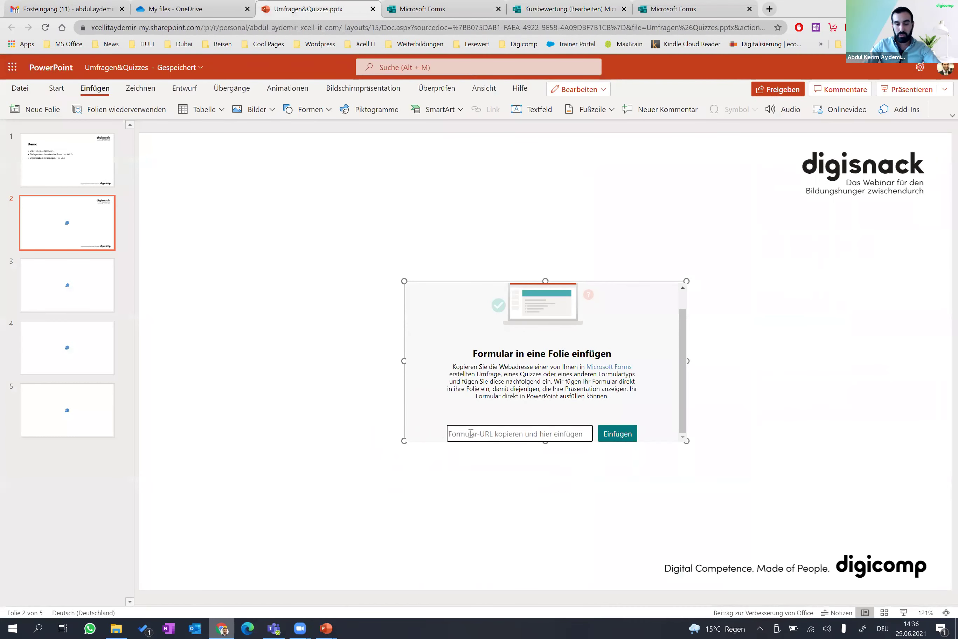
Step: Paste the Kursbewertung link into Formular-URL, insert it, and stretch it from the top-left across the slide
key(ctrl+v)
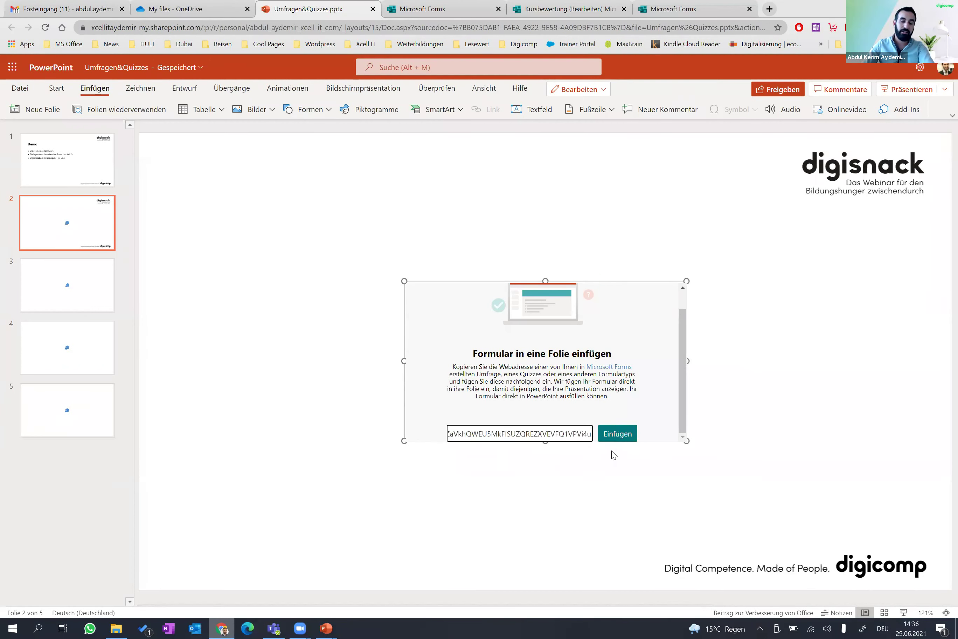
click(643, 443)
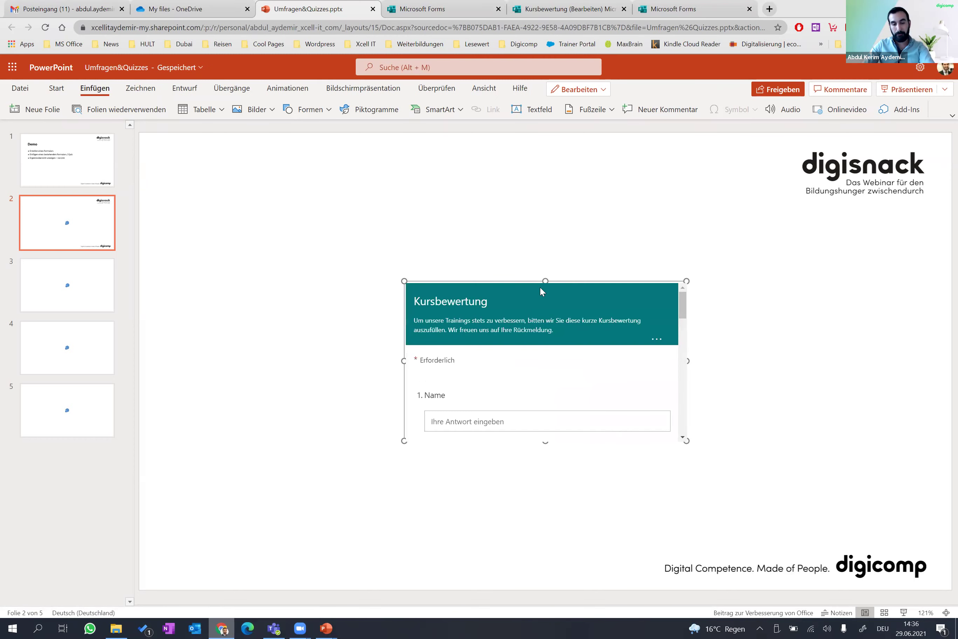
drag(531, 281, 265, 128)
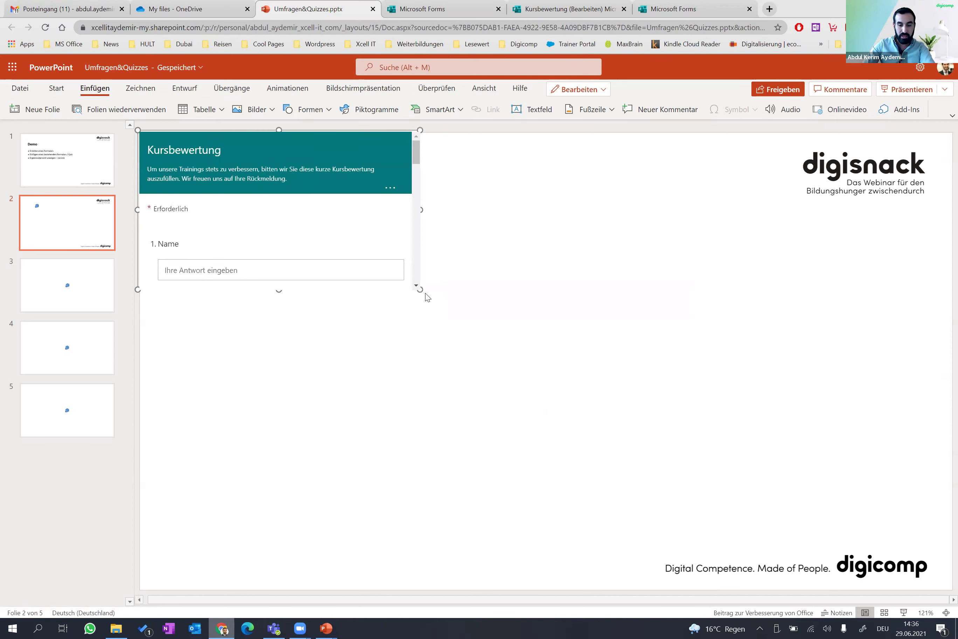
drag(426, 295, 948, 584)
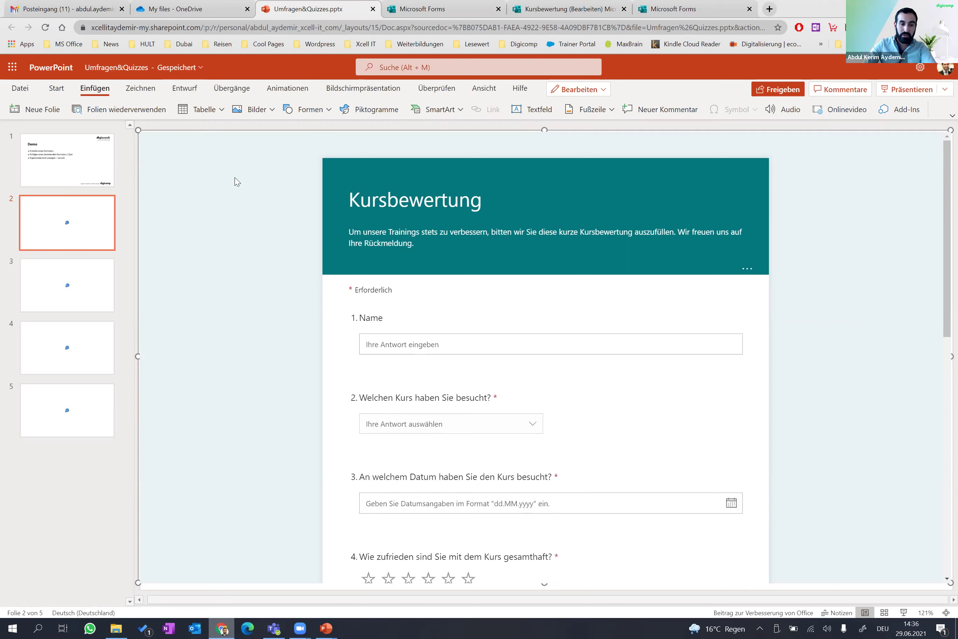
Step: Run the slideshow to slide 2, scroll through the Kursbewertung form, try the Name field, then exit
click(906, 90)
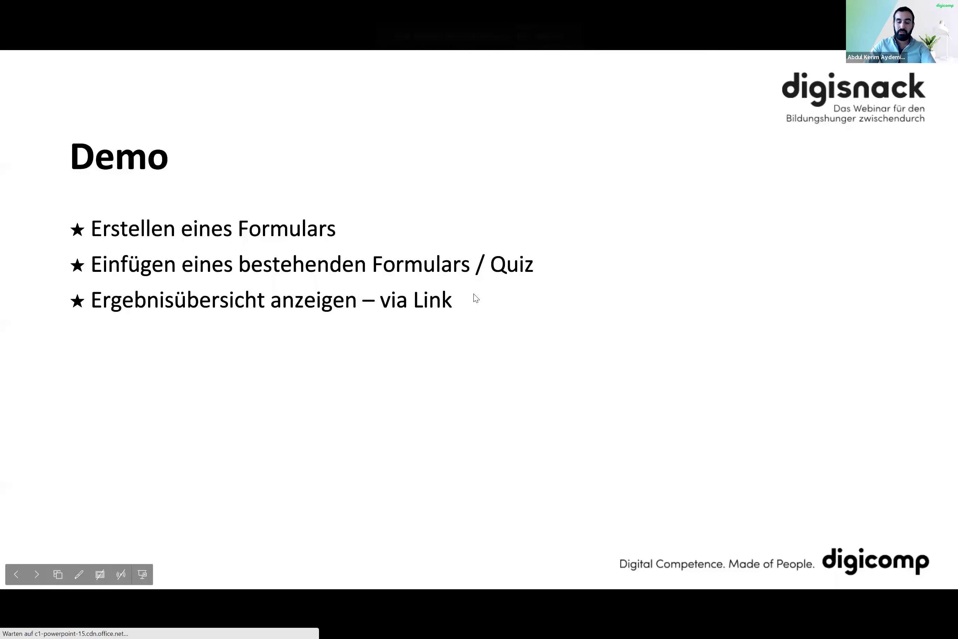
key(Right)
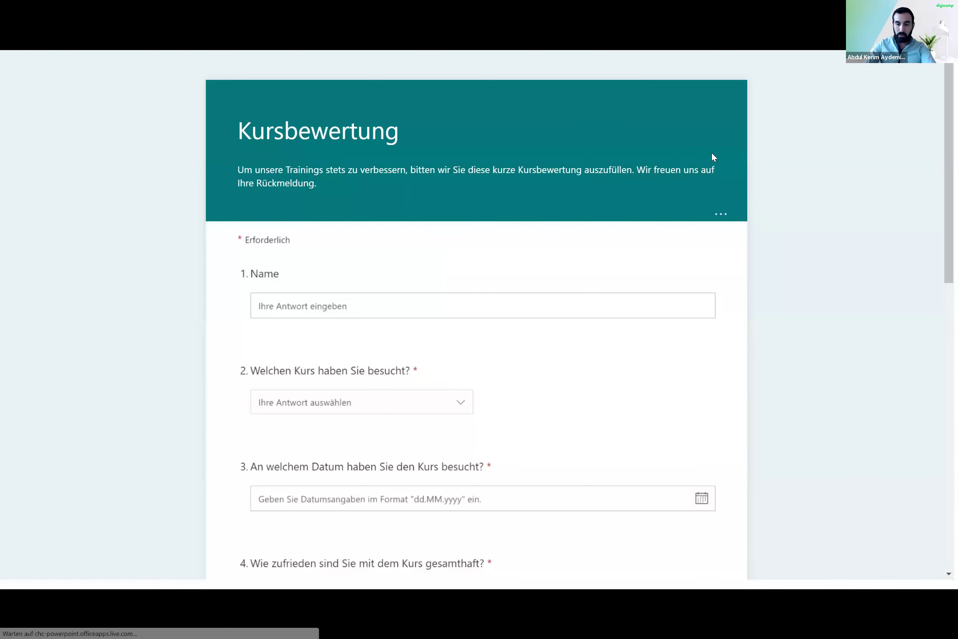
scroll(707, 159, down, 2)
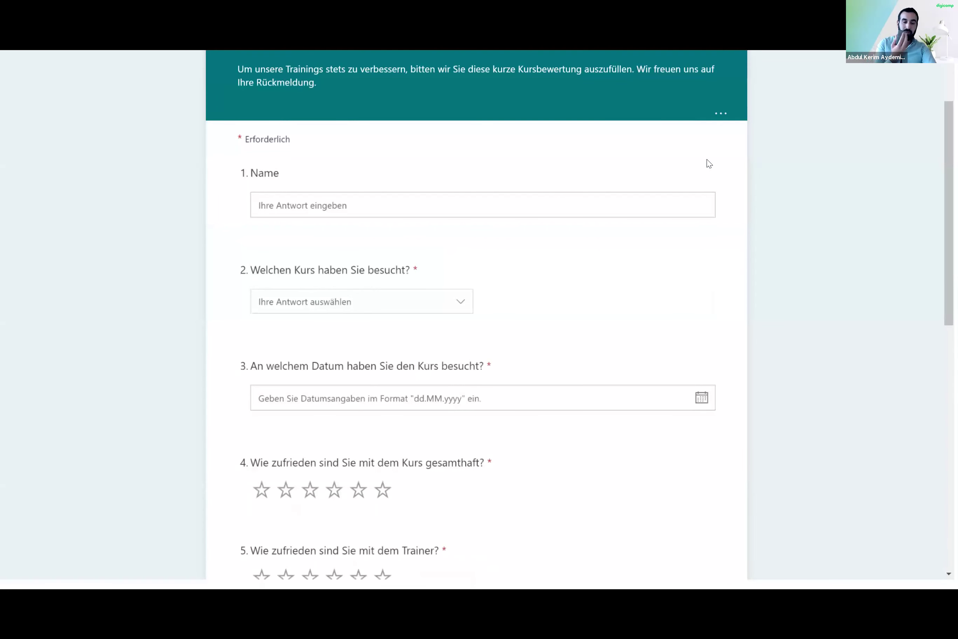
scroll(708, 163, down, 2)
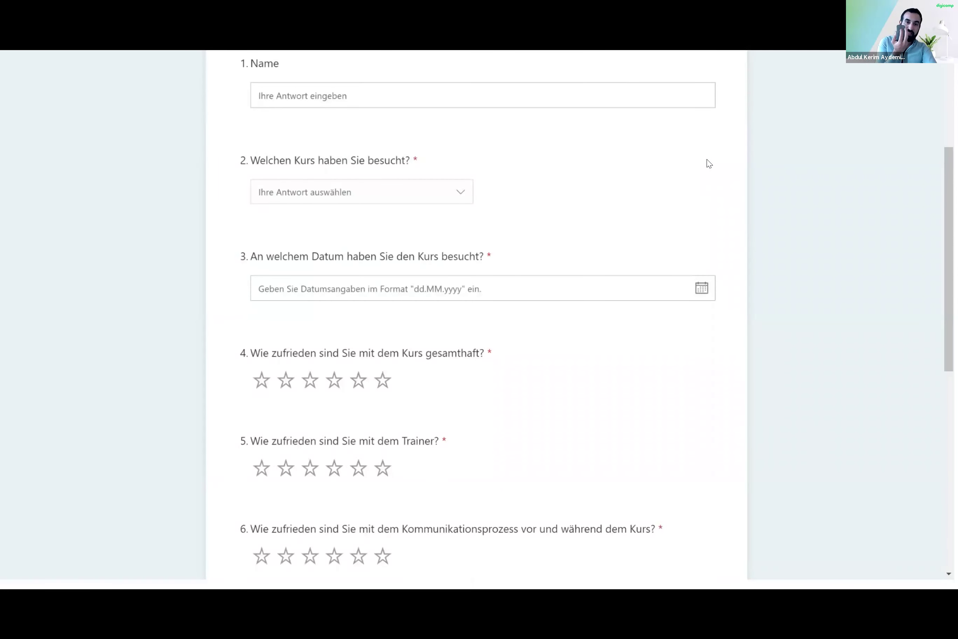
scroll(708, 163, down, 1)
scroll(709, 163, up, 1)
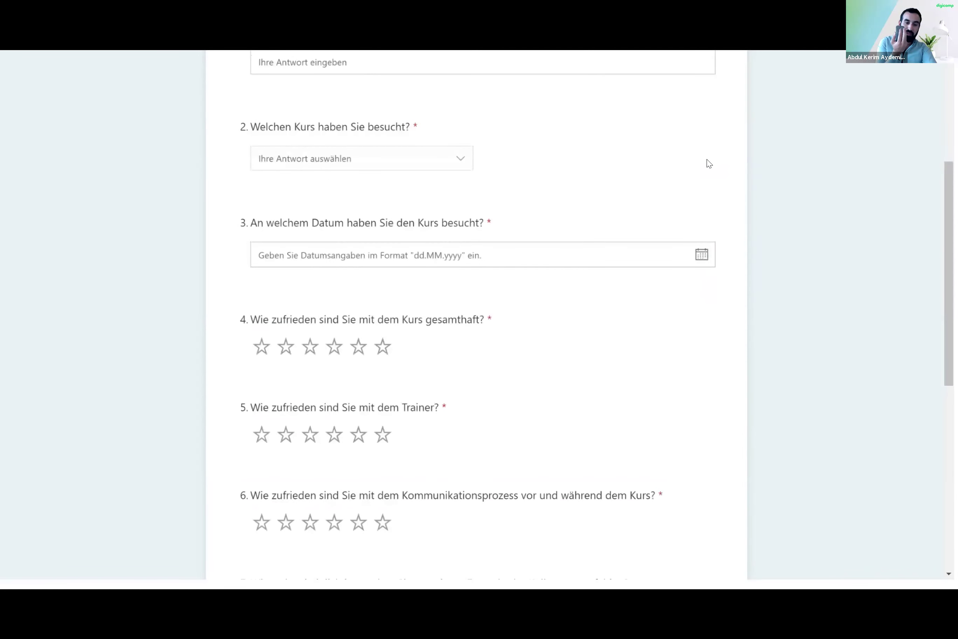
scroll(706, 160, up, 5)
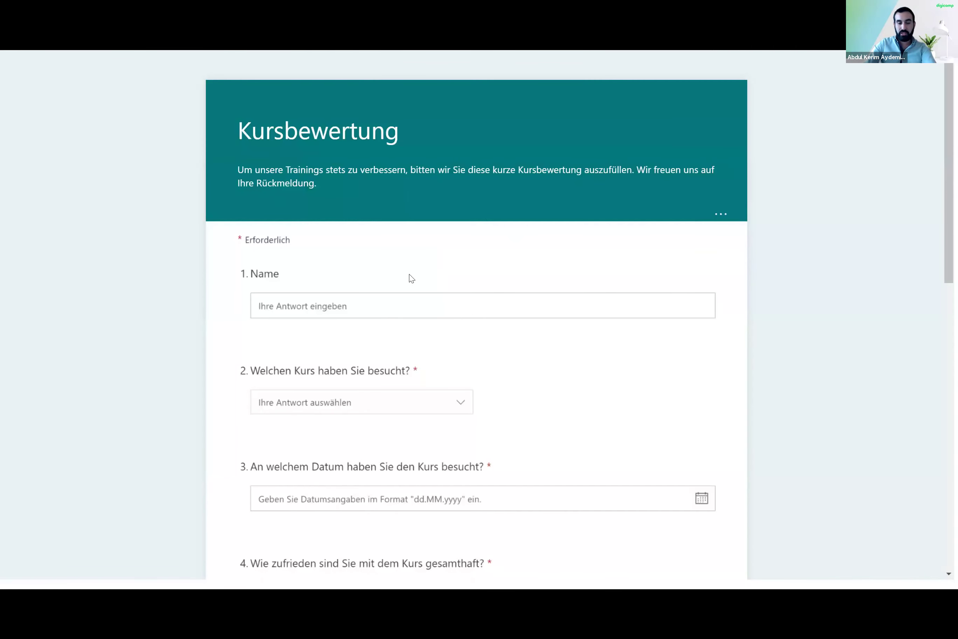
scroll(388, 277, down, 3)
scroll(391, 278, down, 2)
scroll(393, 278, down, 2)
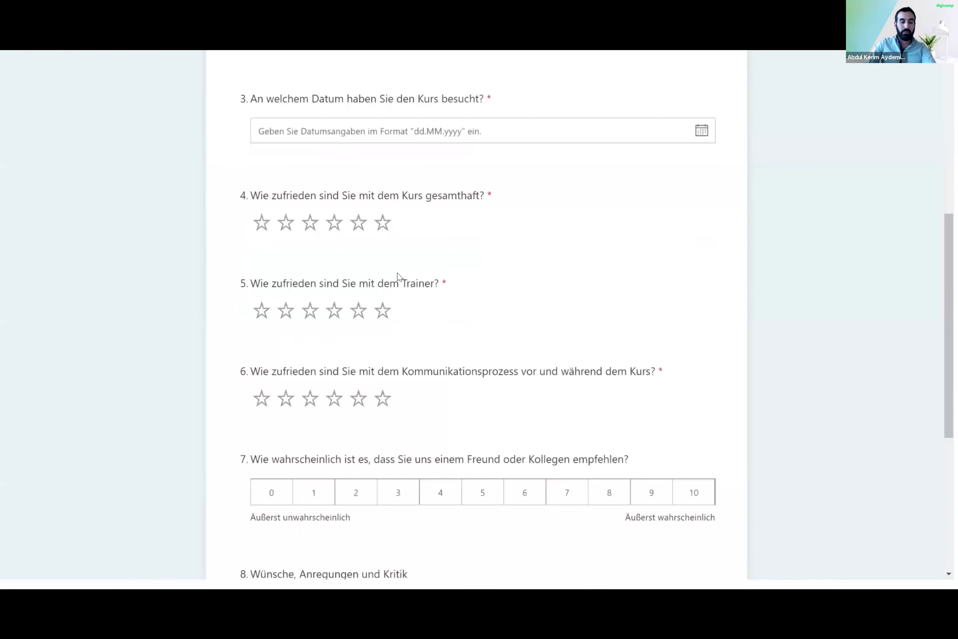
scroll(408, 280, down, 3)
scroll(417, 281, up, 3)
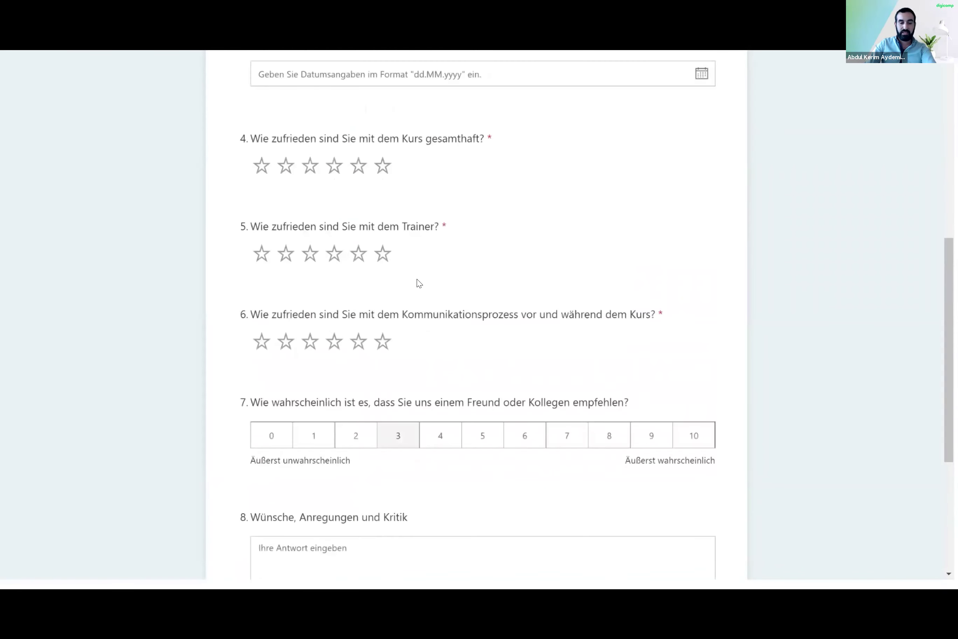
scroll(433, 279, up, 2)
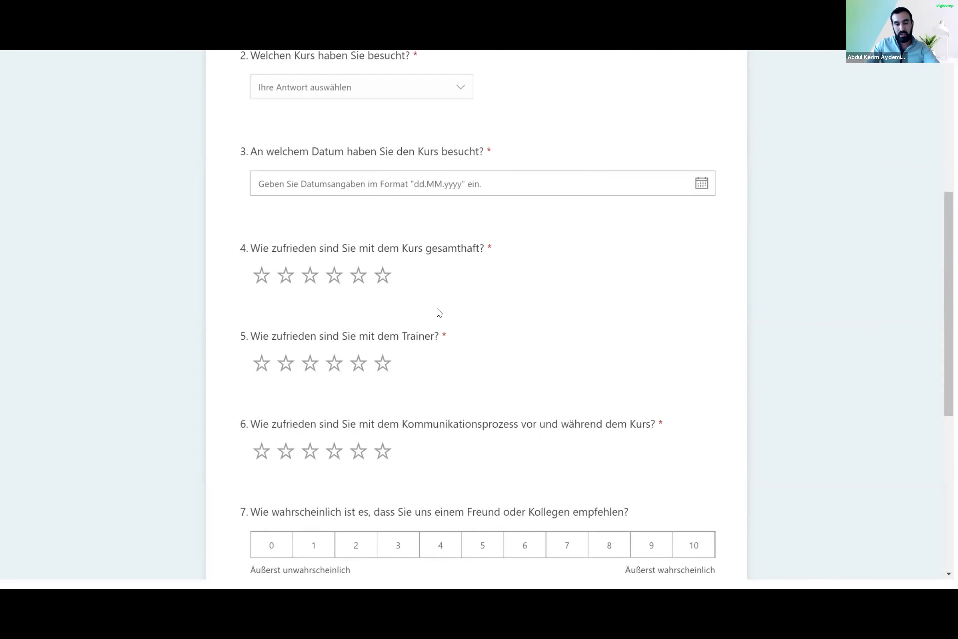
scroll(451, 321, up, 4)
scroll(660, 341, up, 2)
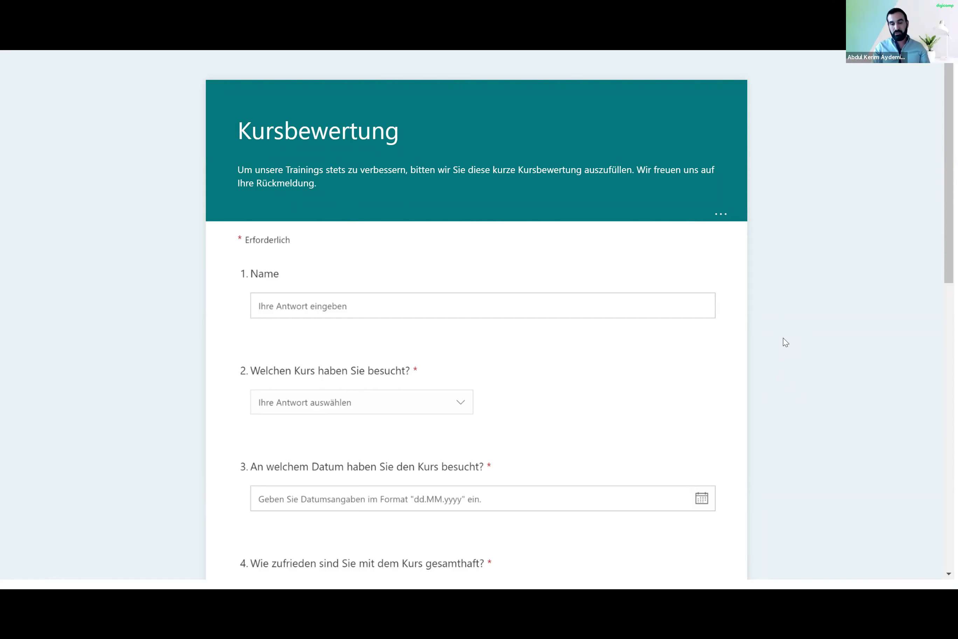
click(307, 298)
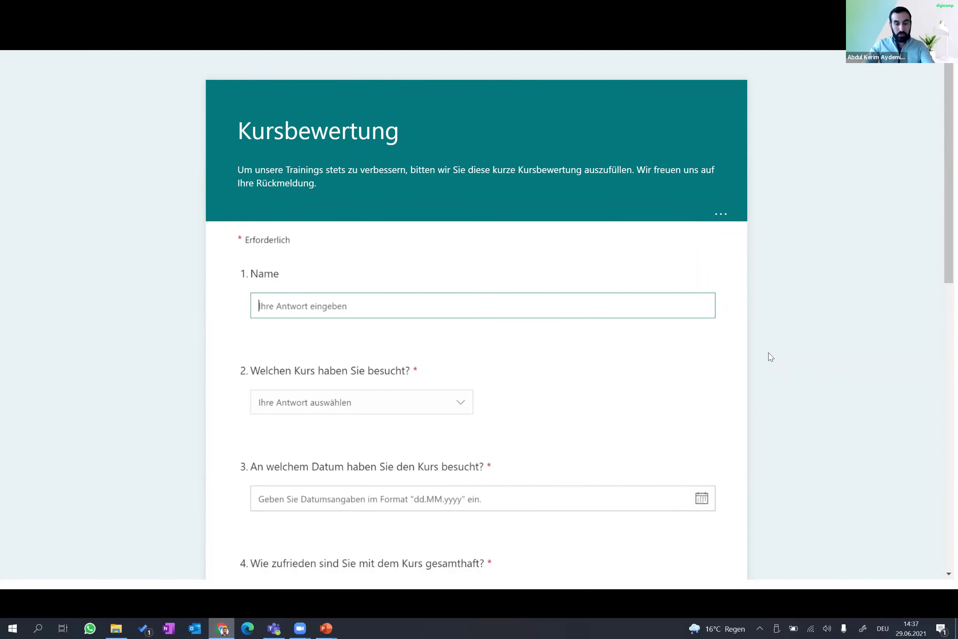
key(Escape)
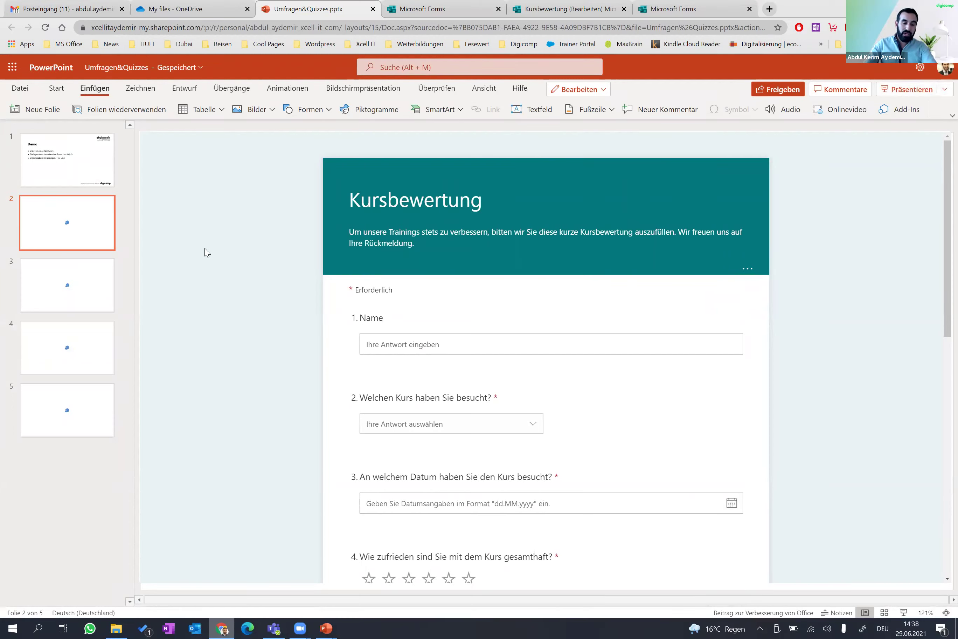
Step: Insert a blank slide 3 holding a Webviewer add-in, then bring up the Kursbewertung results page
click(40, 110)
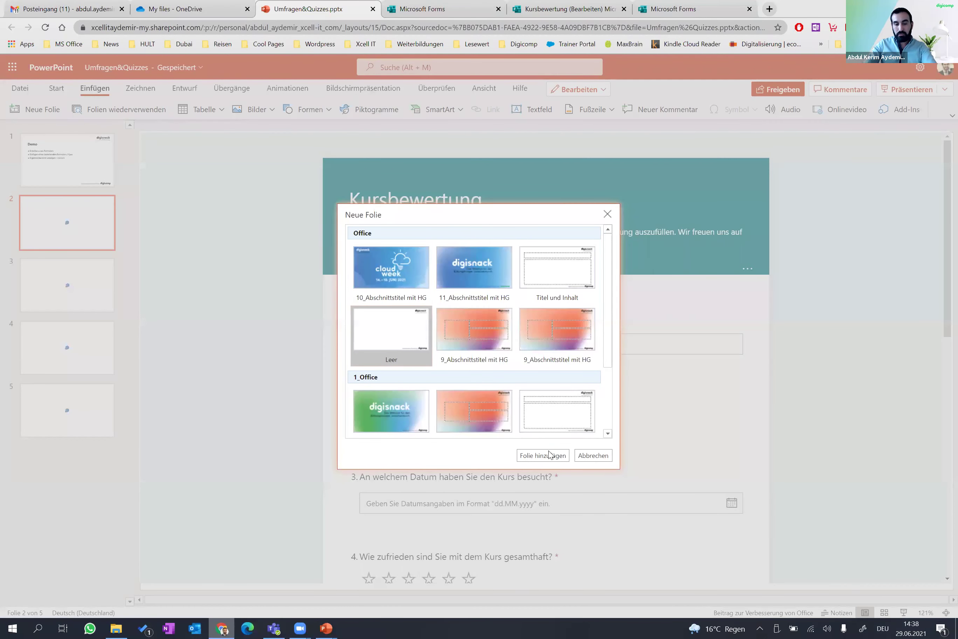
click(544, 452)
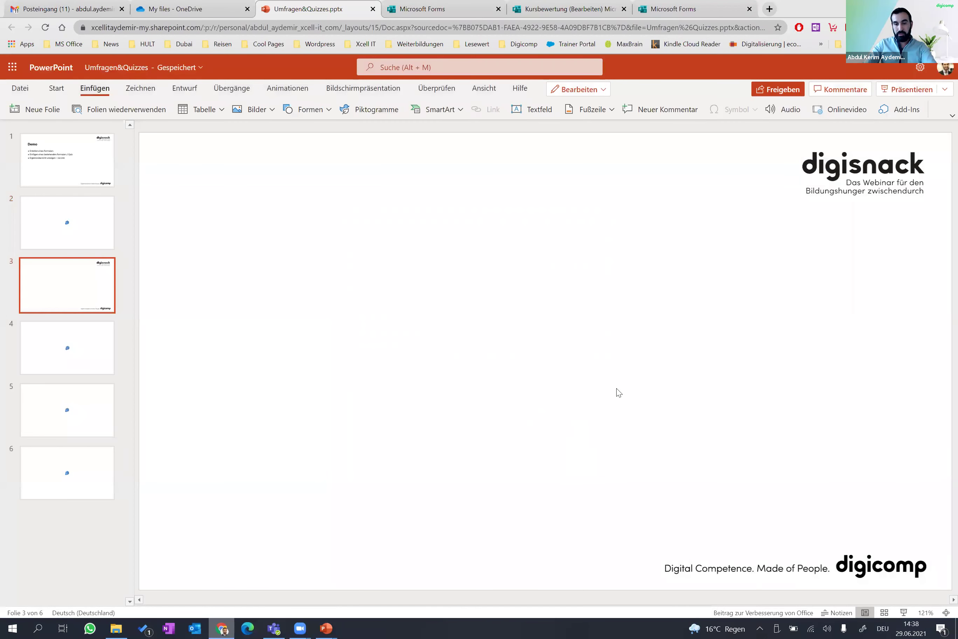
click(897, 113)
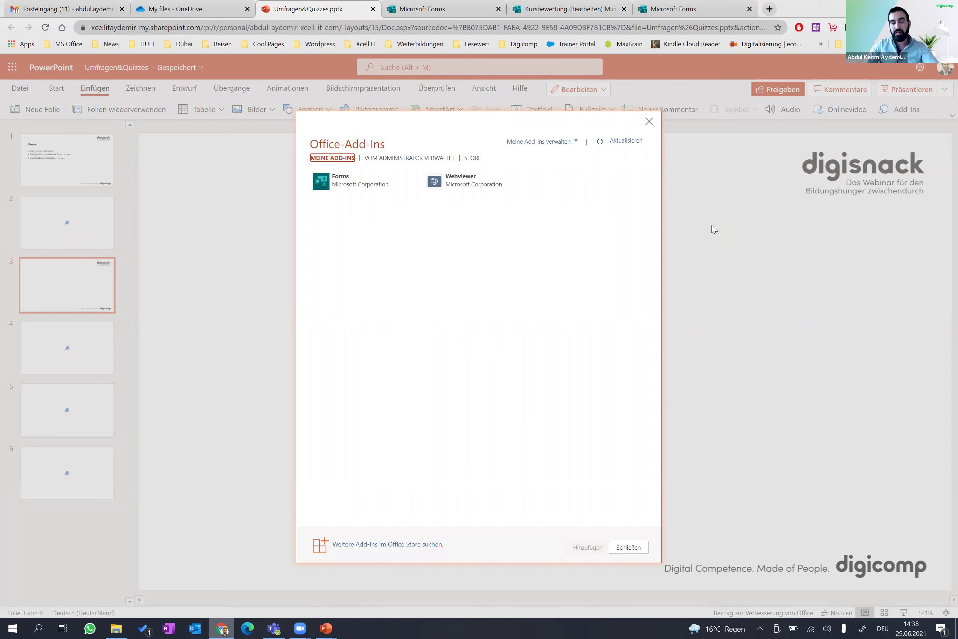
click(469, 192)
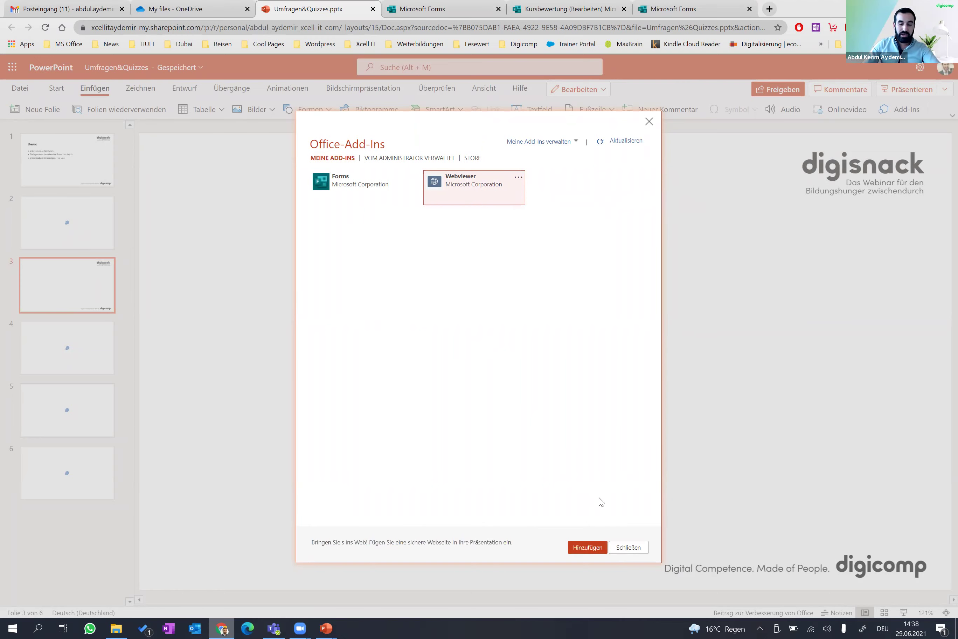
click(580, 548)
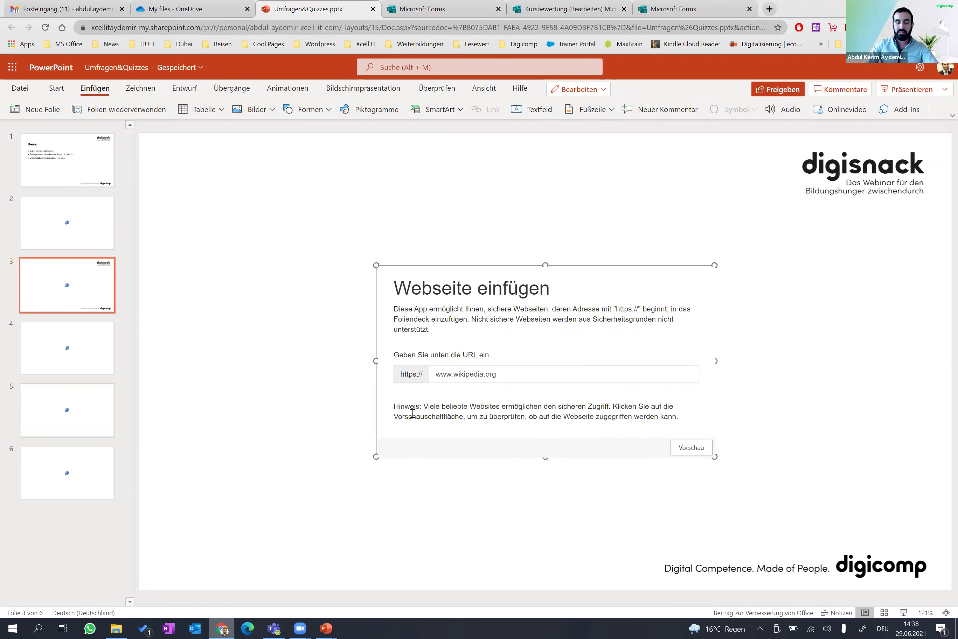
click(676, 9)
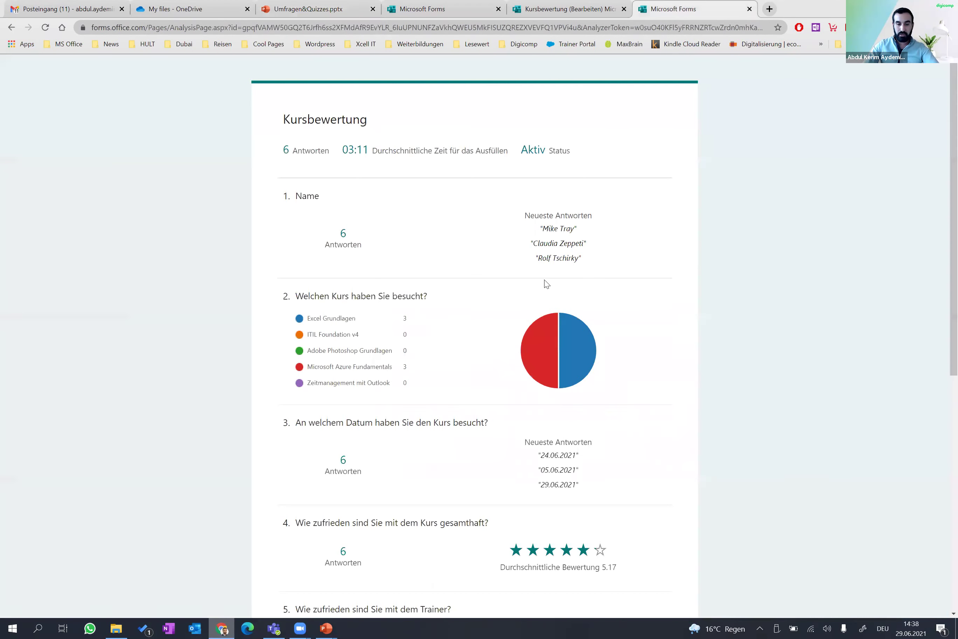
Step: Paste the Forms results link into the Webviewer URL field, fix the https prefix, and preview it
click(294, 27)
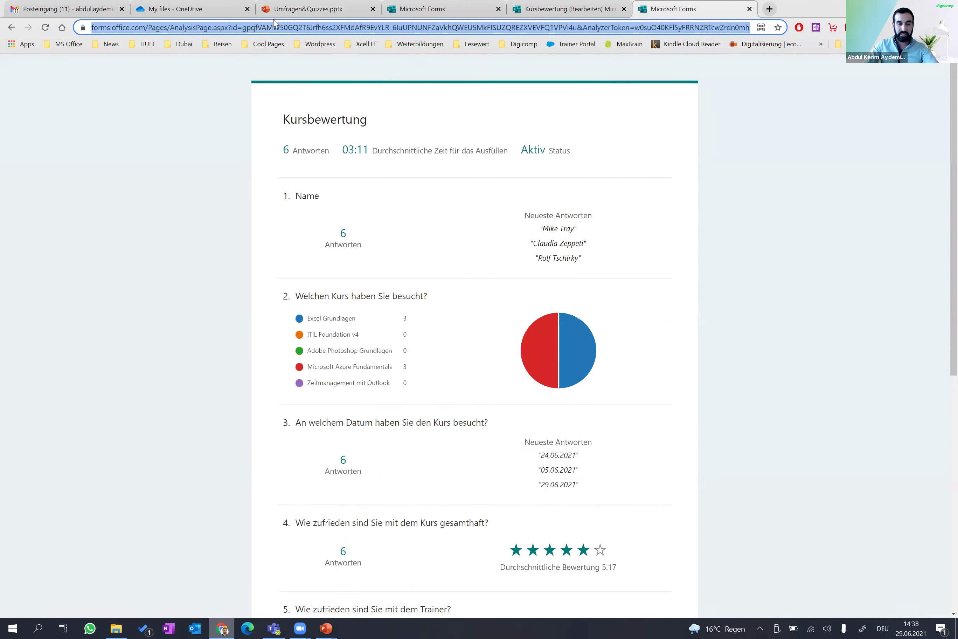
click(281, 9)
click(479, 375)
drag(467, 368, 436, 371)
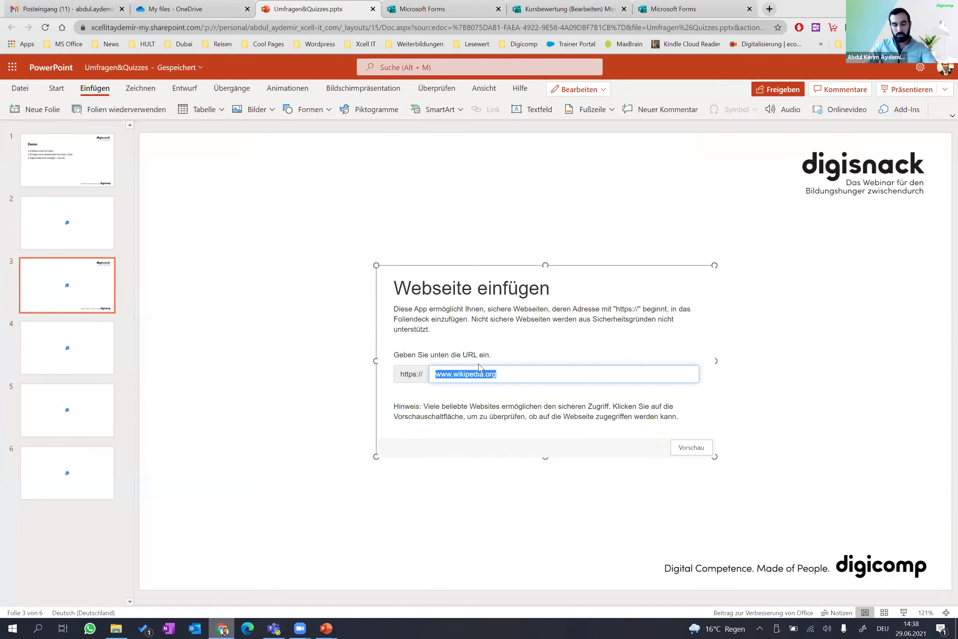
key(ctrl+v)
key(ctrl+a)
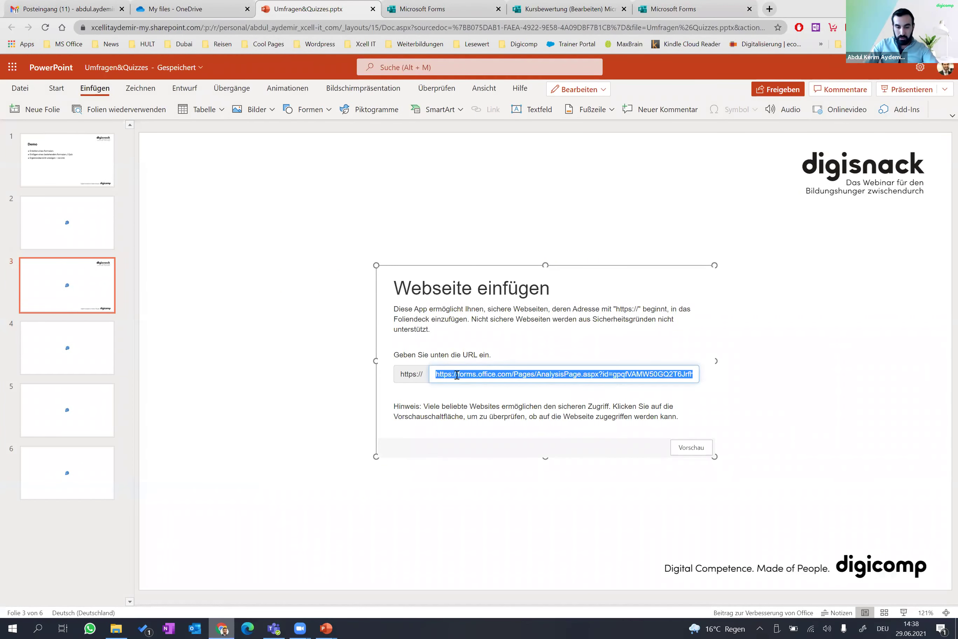
click(456, 375)
key(BackSpace)
key(BackSpace)
key(BackSpace)
key(BackSpace)
key(BackSpace)
key(BackSpace)
key(BackSpace)
key(Delete)
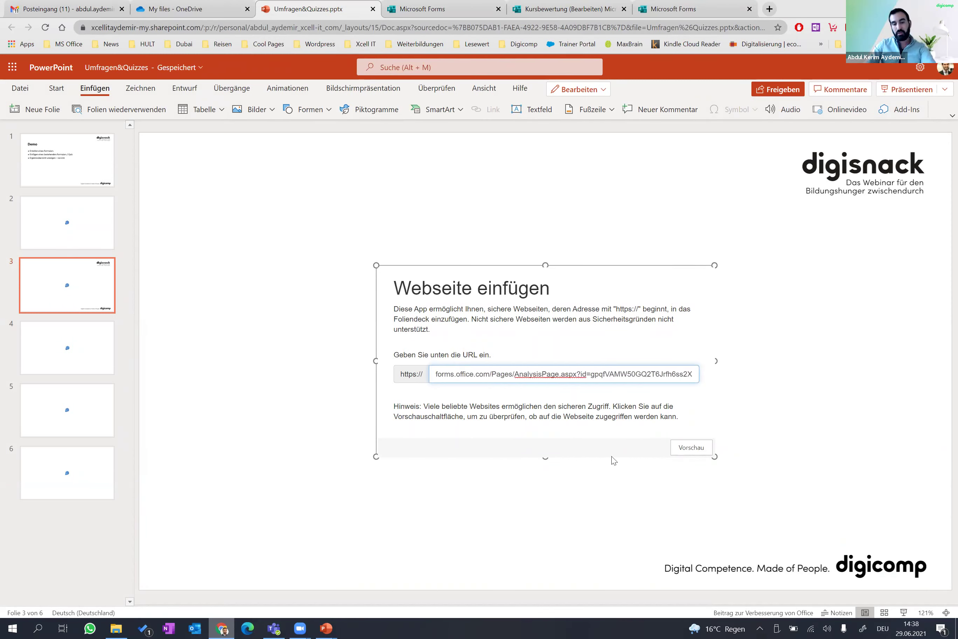
click(693, 447)
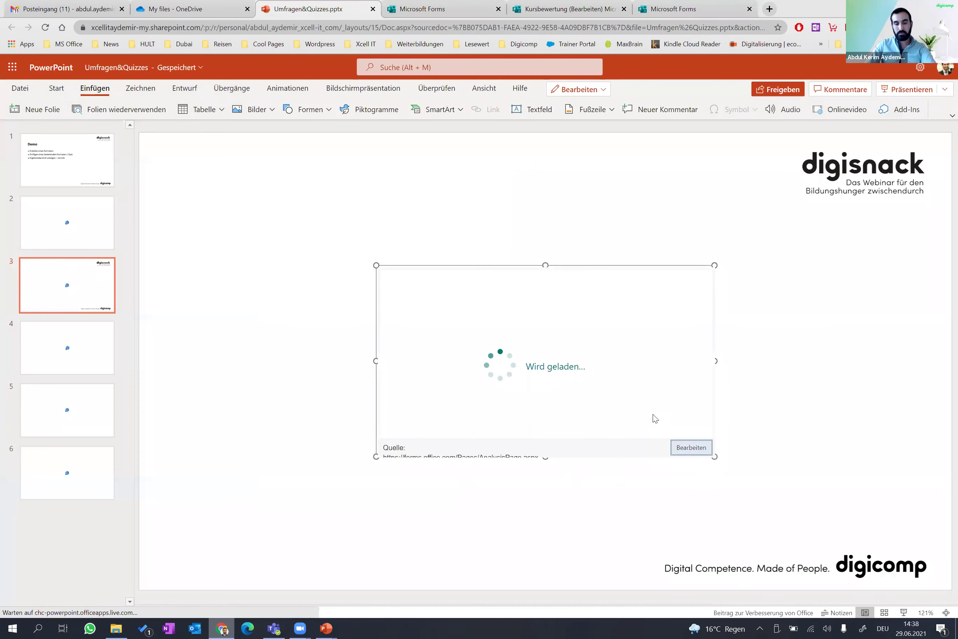
Step: Move the embedded results view to the top-left and stretch it to fill the slide
drag(657, 265, 417, 133)
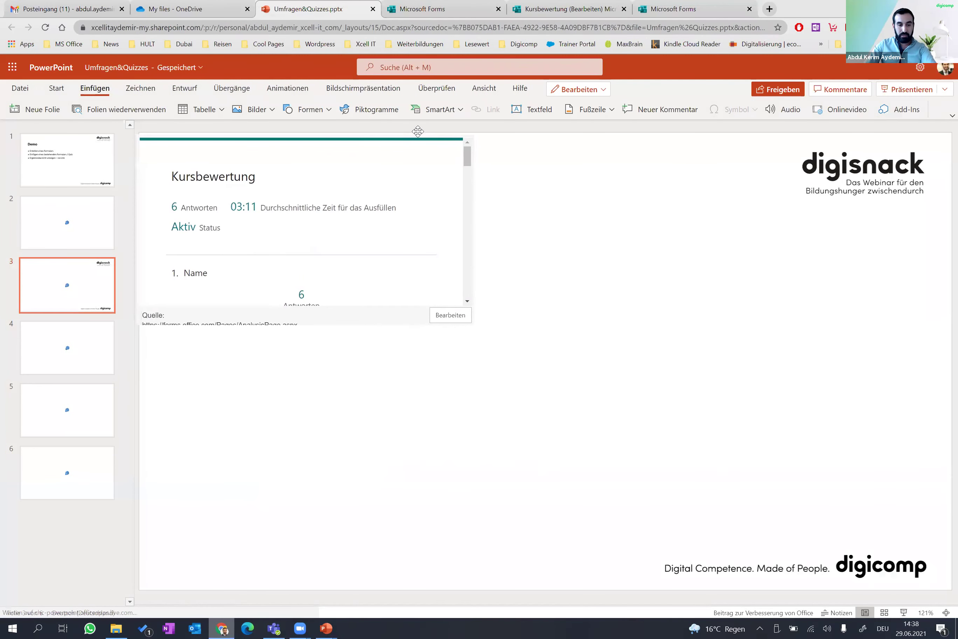
drag(477, 323, 624, 381)
drag(949, 580, 949, 586)
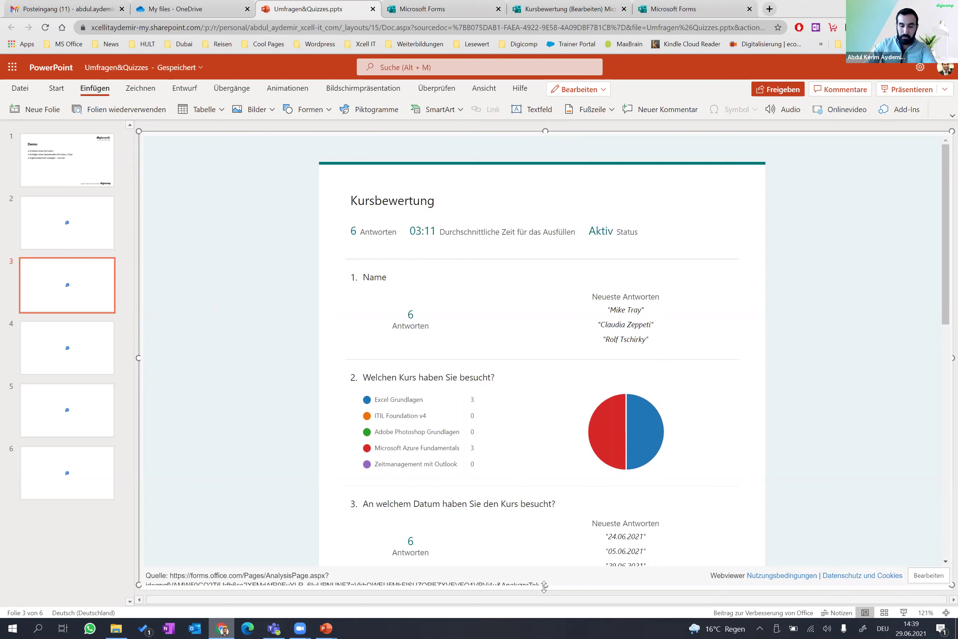
drag(544, 587, 543, 622)
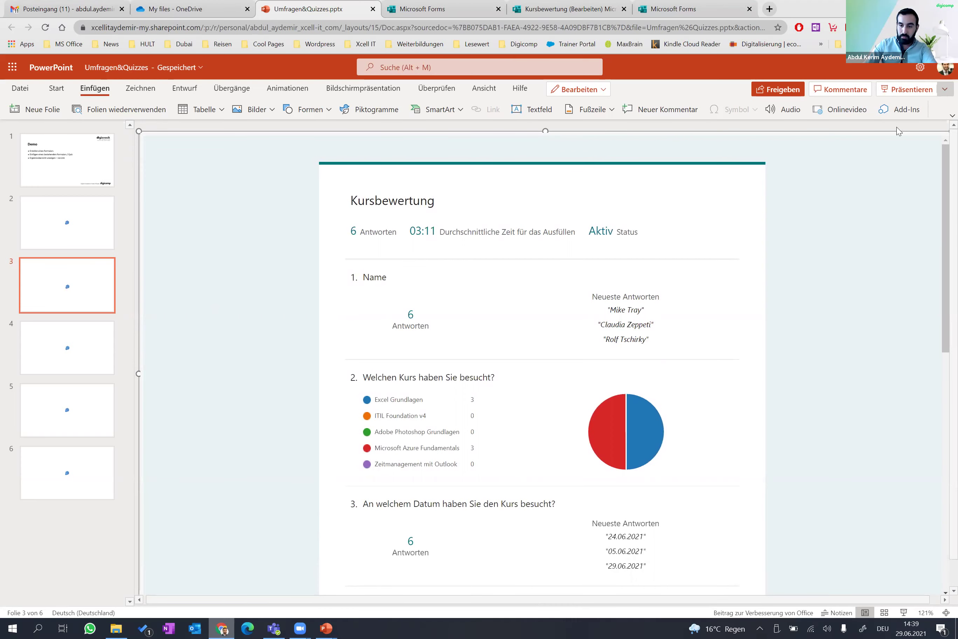
click(944, 90)
click(898, 108)
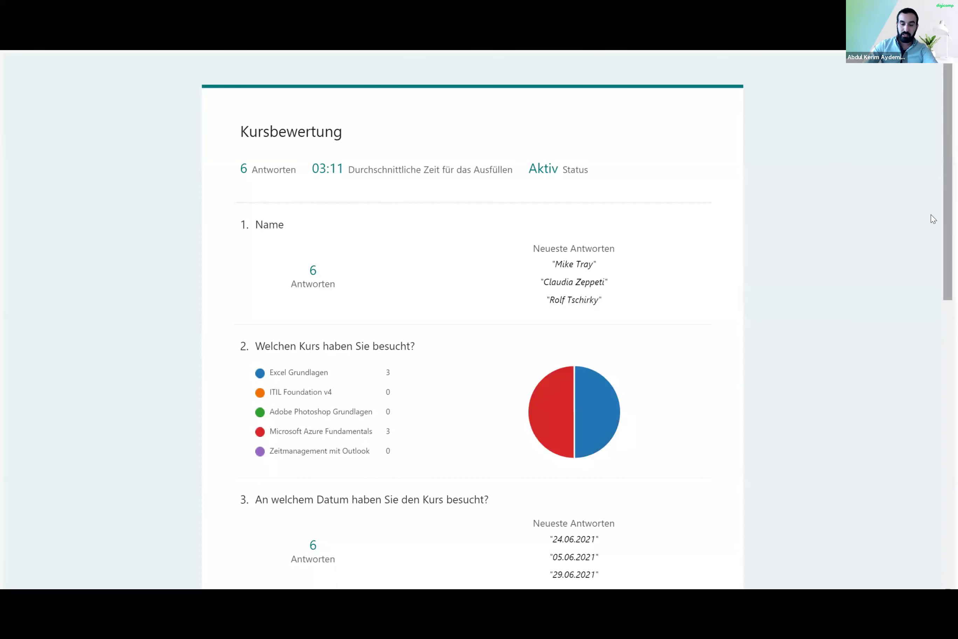
scroll(932, 271, down, 5)
scroll(932, 379, down, 2)
scroll(907, 412, down, 3)
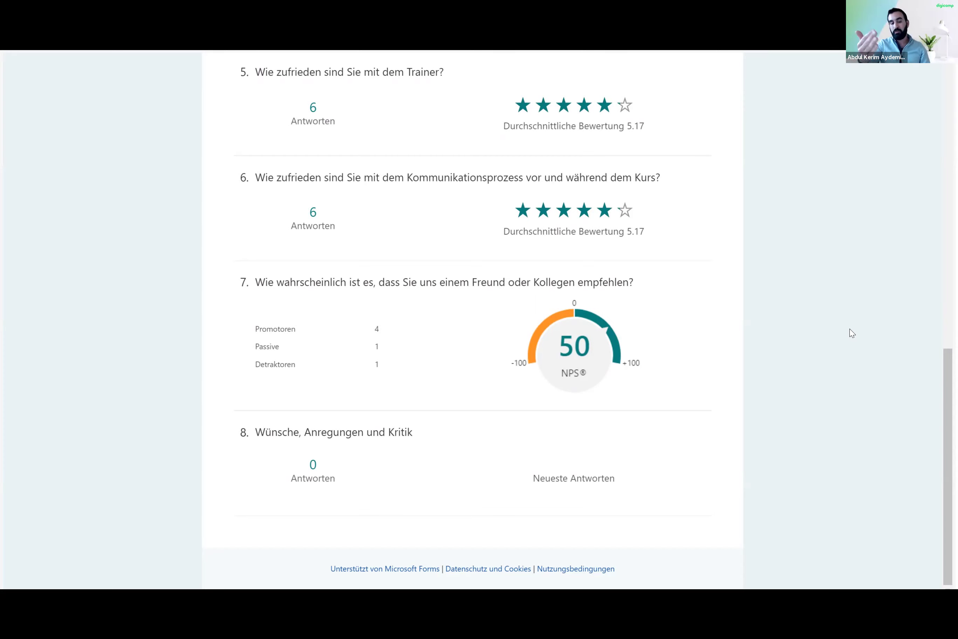
mouse_move(941, 371)
mouse_down()
mouse_move(929, 246)
mouse_move(891, 90)
mouse_up()
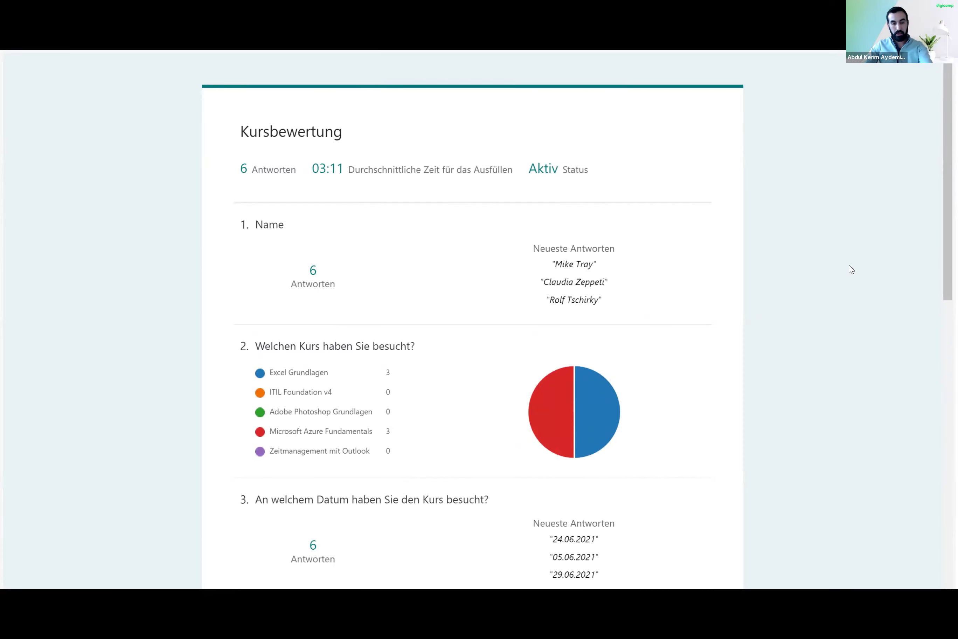
key(Escape)
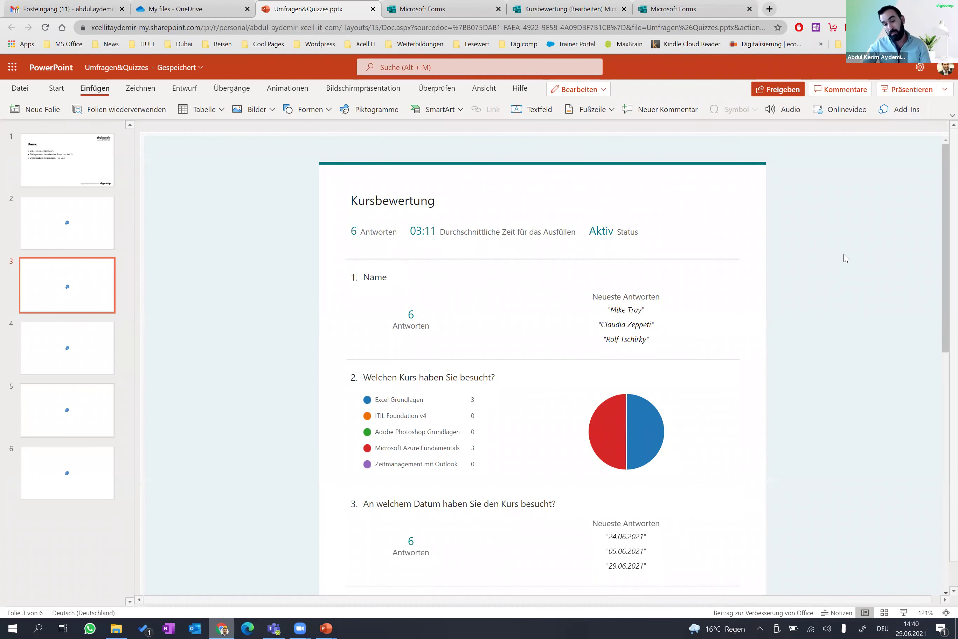
Step: Go to the Forms home page and open the Kursbewertung card in edit mode
key(ctrl+6)
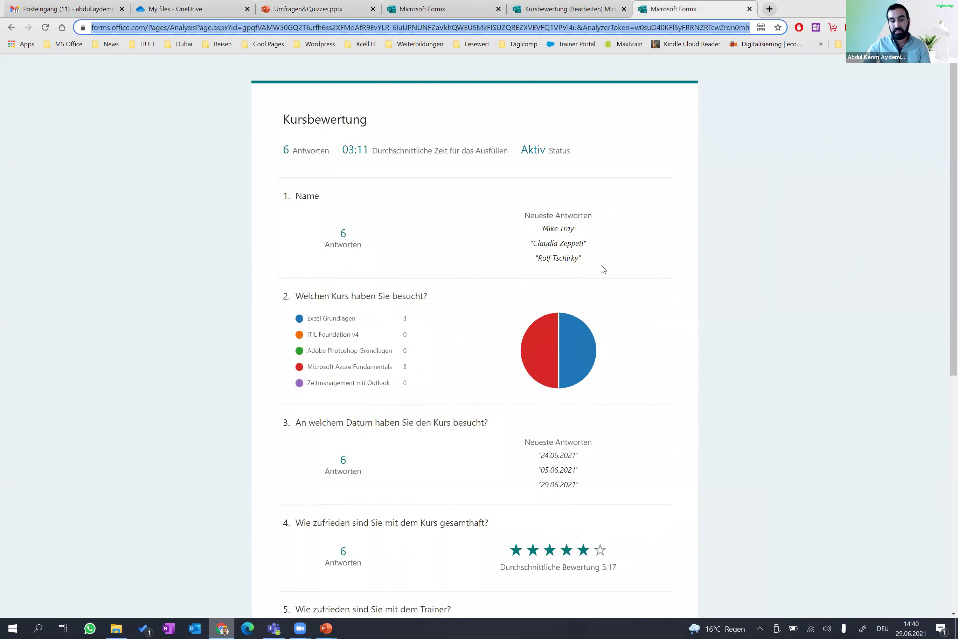
click(438, 11)
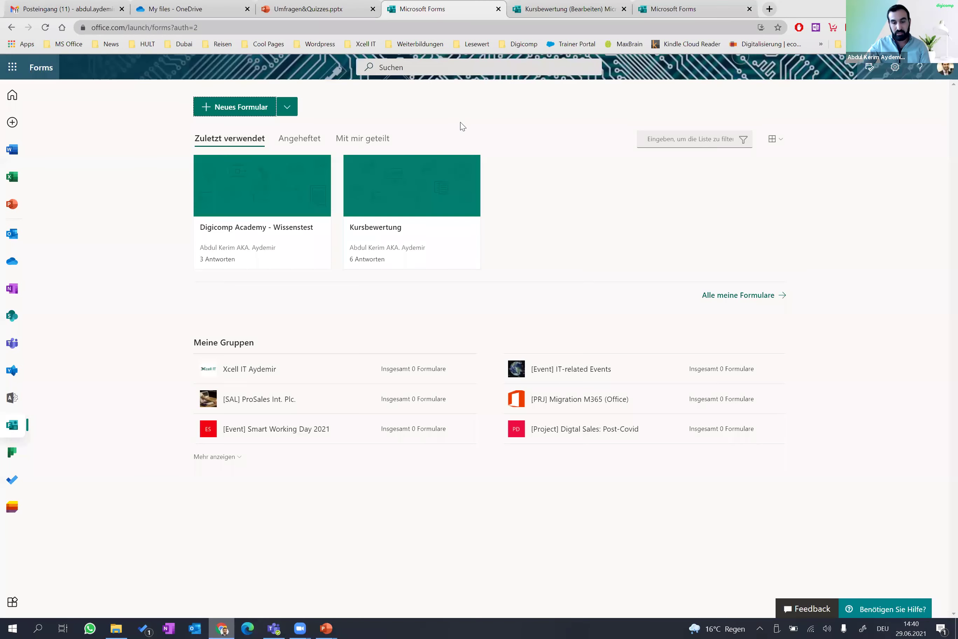
click(392, 246)
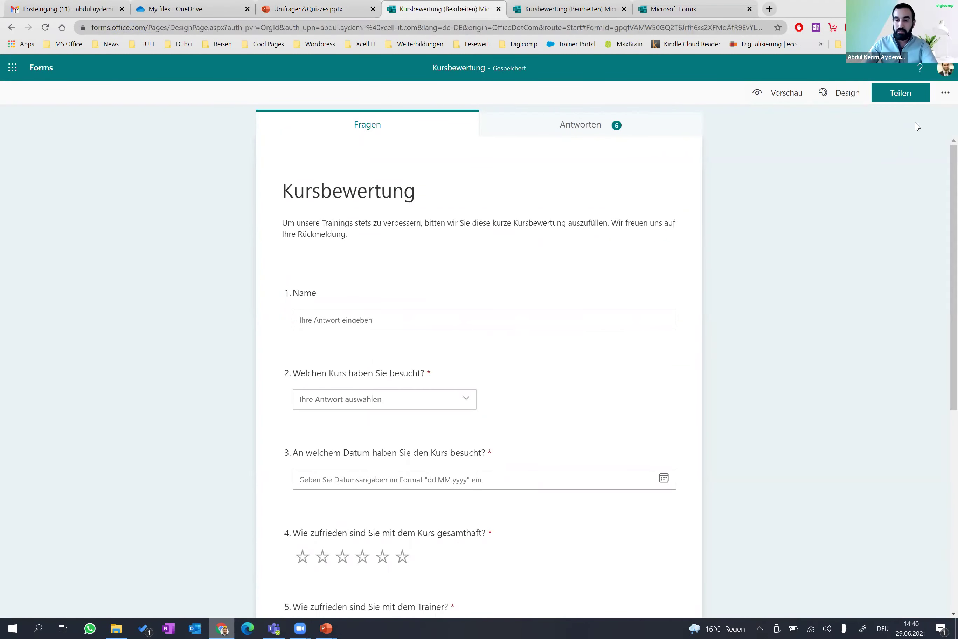
Step: Open Kursbewertung's Einstellungen and toggle the custom thank-you message on and back off
click(943, 95)
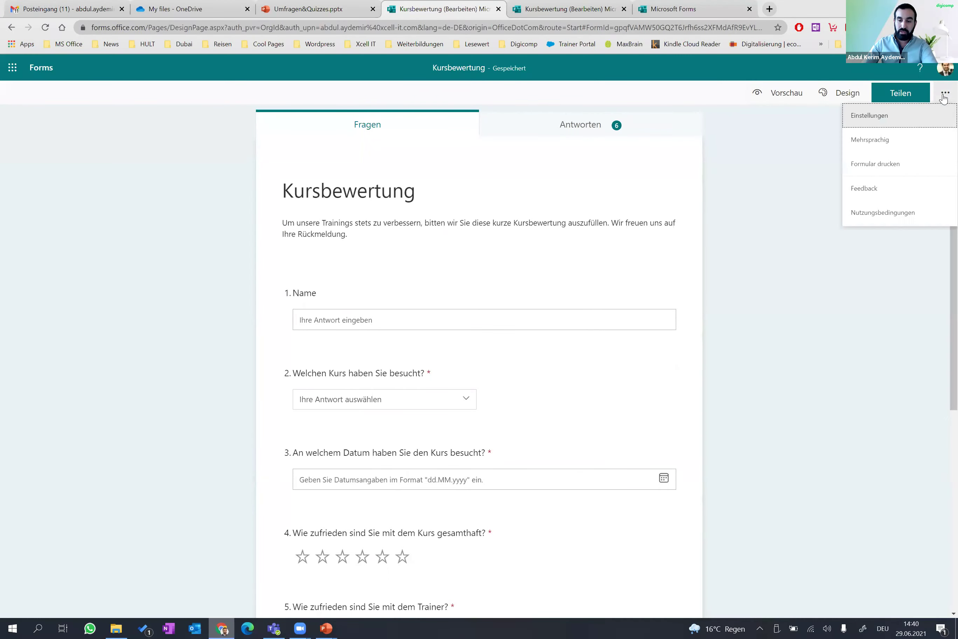
click(888, 116)
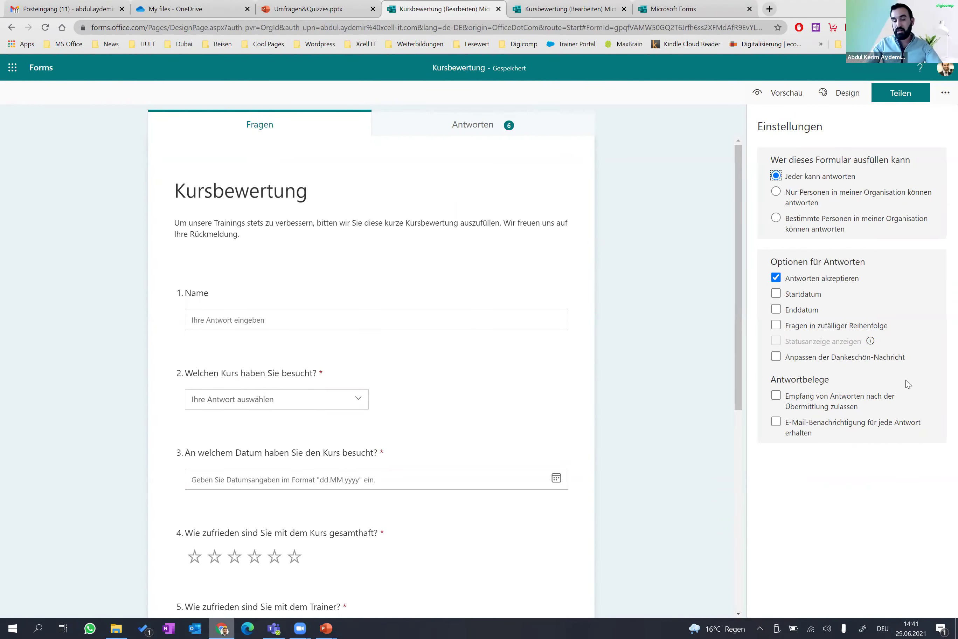
click(776, 357)
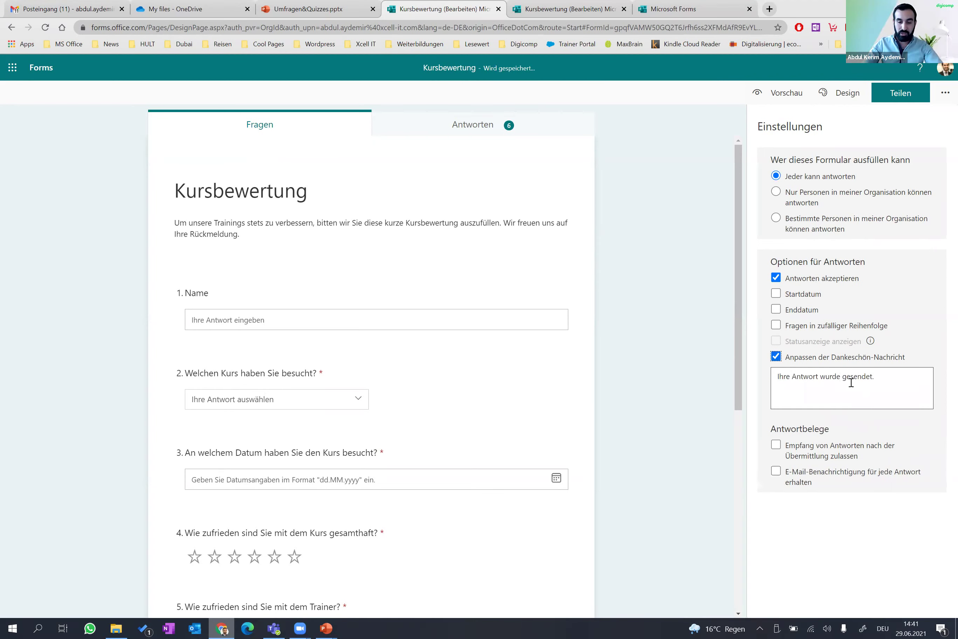
click(777, 357)
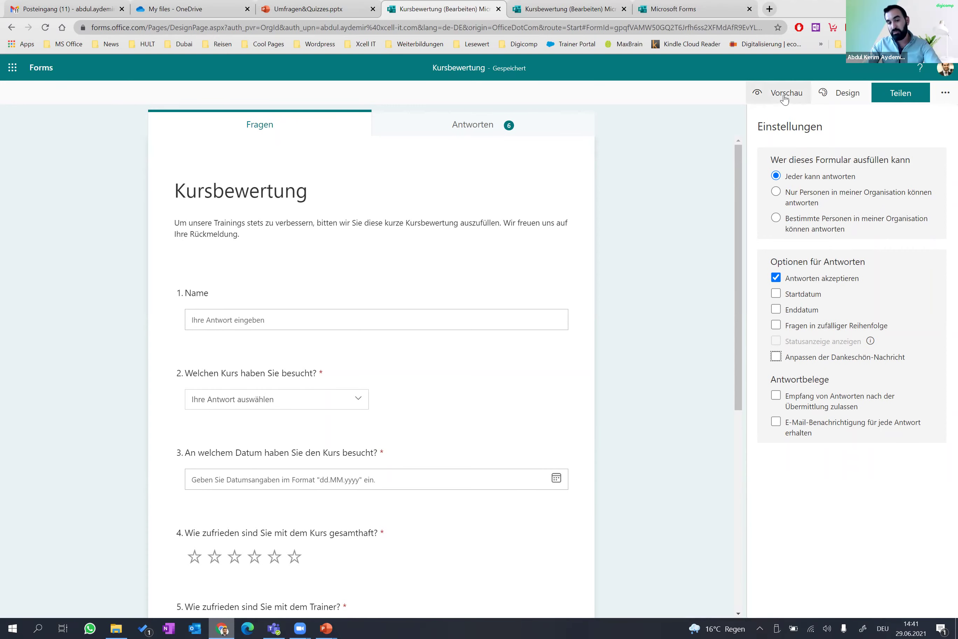
Step: Open Kursbewertung's Teilen panel, view its QR code, then display the iframe embed code
click(898, 93)
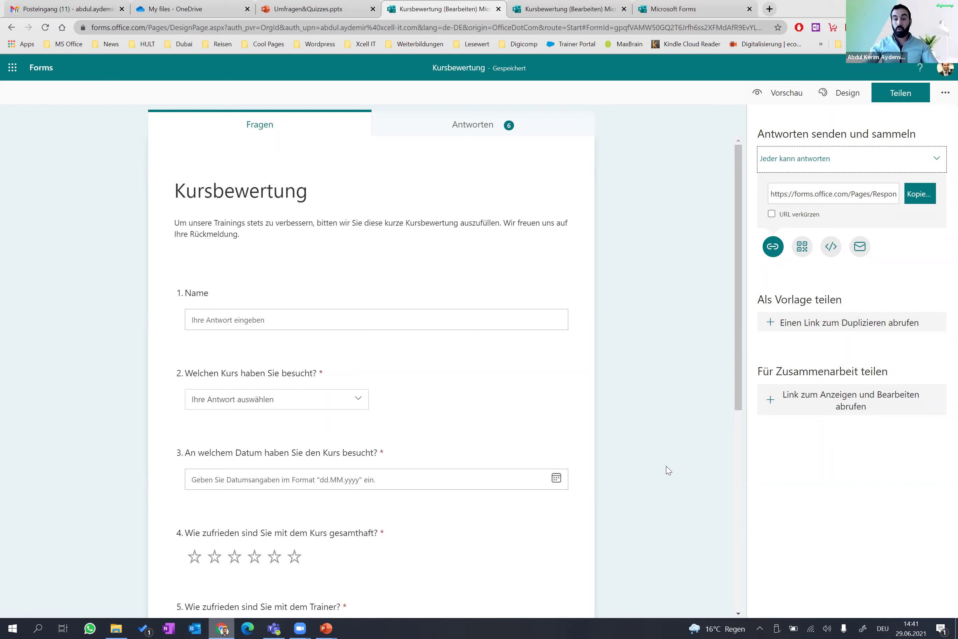
click(802, 246)
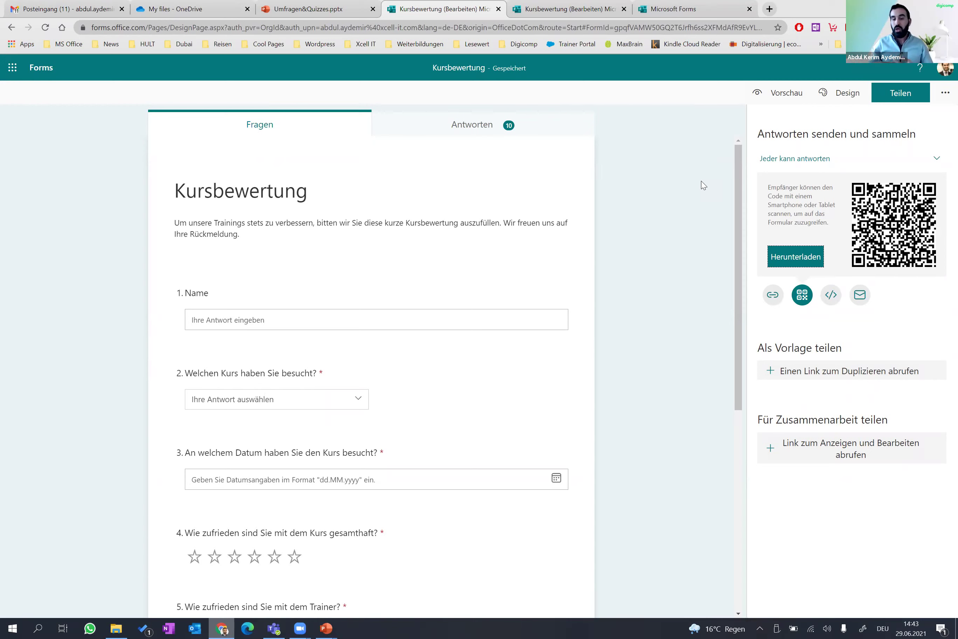
click(831, 294)
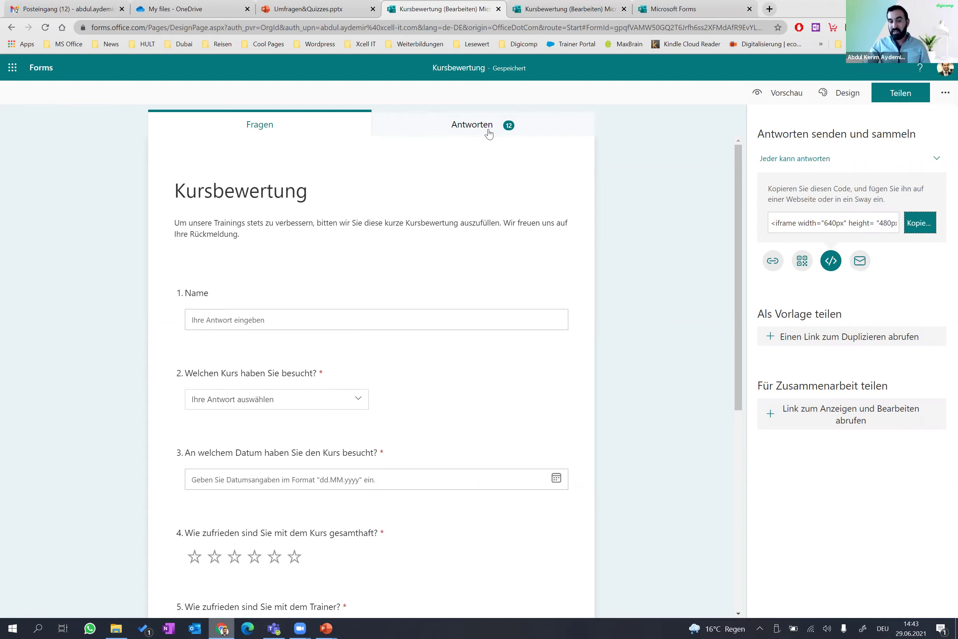
Step: Open the Antworten tab and scroll through the 17-response summary and per-question charts
click(483, 126)
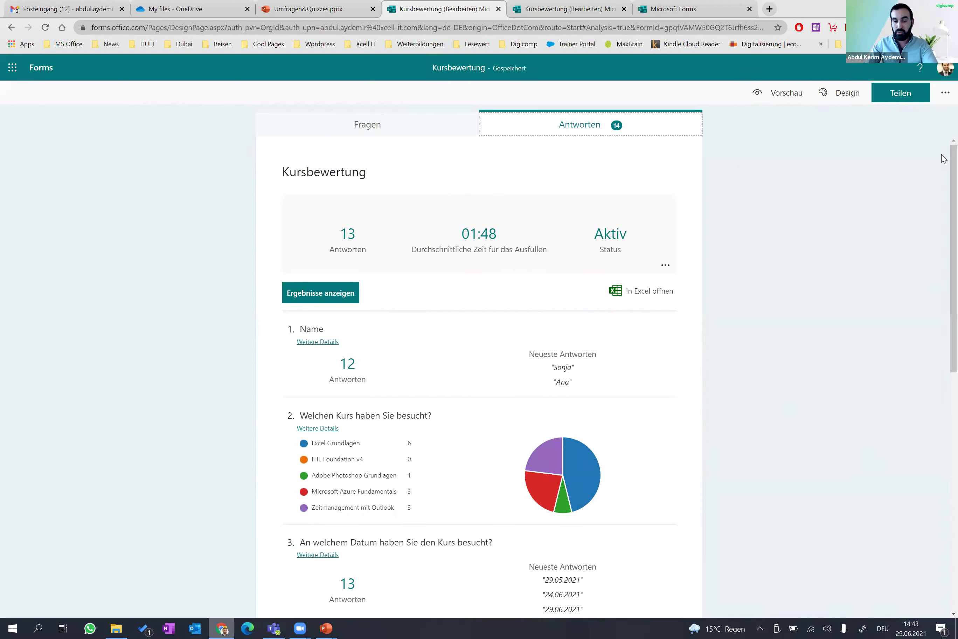
scroll(943, 239, down, 2)
scroll(943, 239, down, 3)
scroll(940, 289, down, 3)
scroll(937, 332, down, 3)
scroll(935, 359, down, 3)
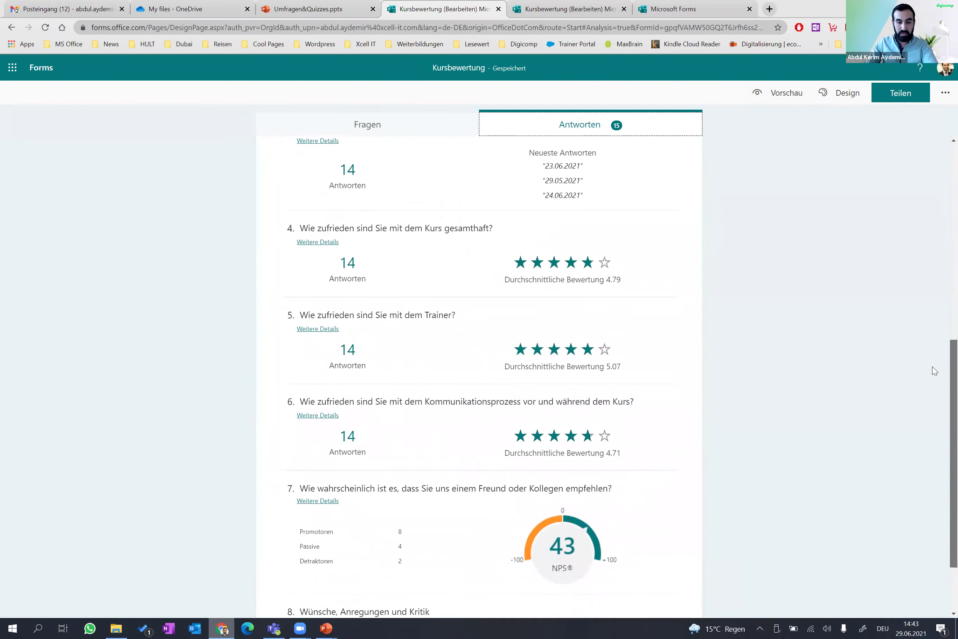
scroll(932, 367, down, 1)
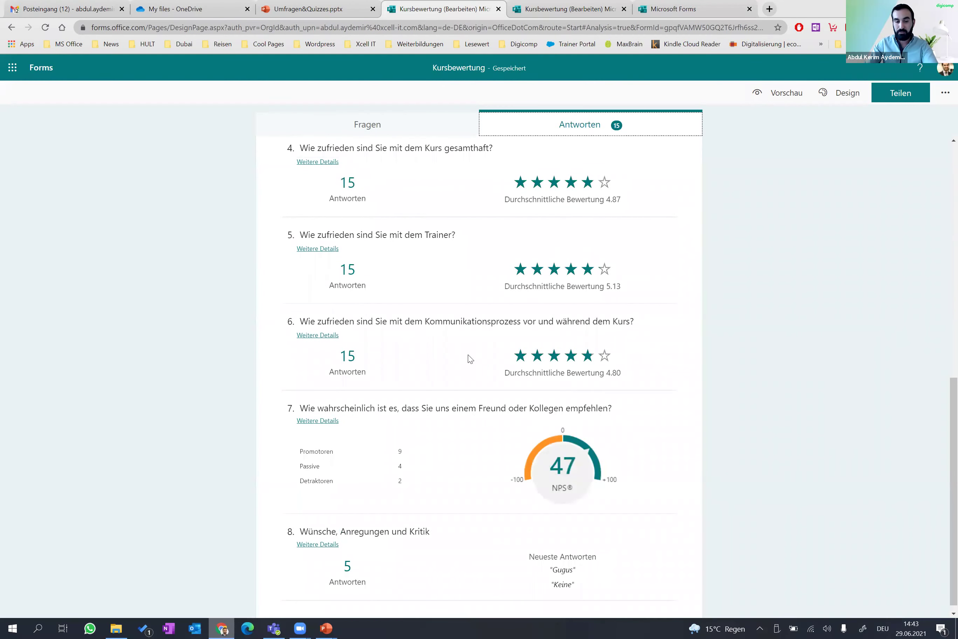
scroll(812, 304, down, 1)
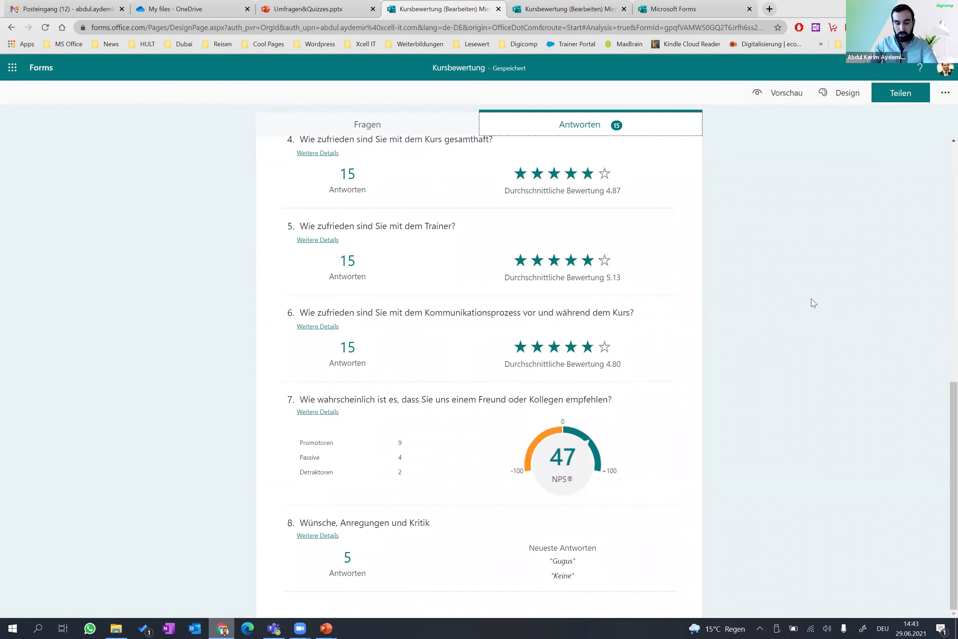
scroll(811, 303, up, 3)
scroll(811, 303, up, 1)
scroll(811, 303, down, 5)
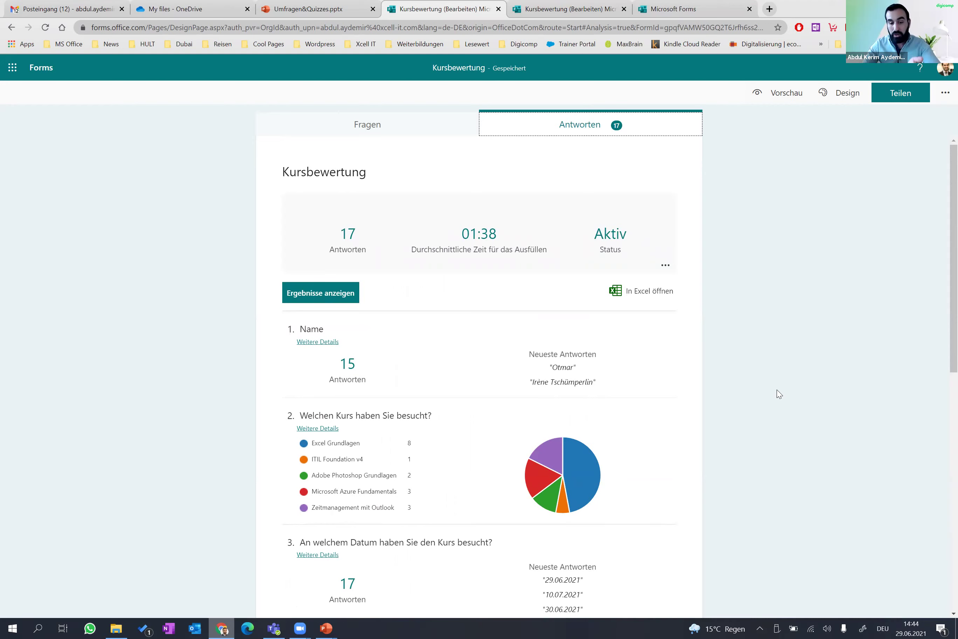
Step: Reload the Web Viewer on slide 14 so it shows 17 responses, then switch to Teams
click(325, 627)
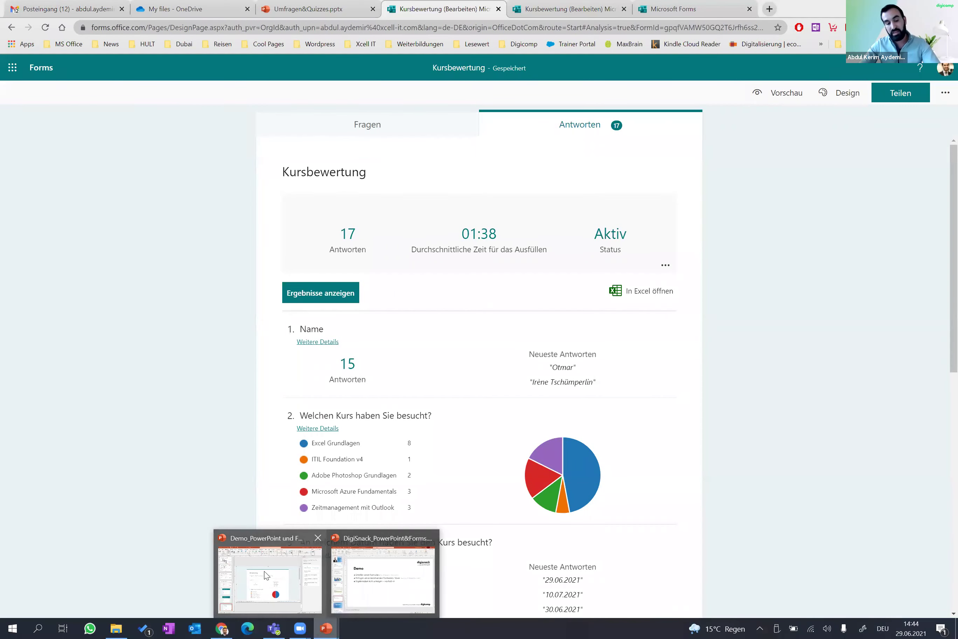
click(270, 579)
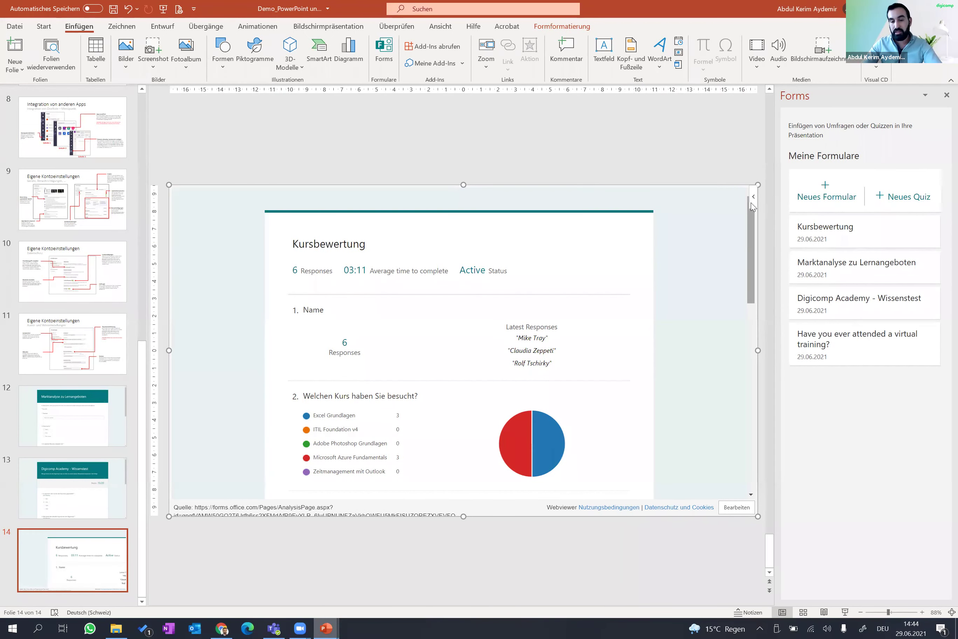
click(752, 198)
click(685, 282)
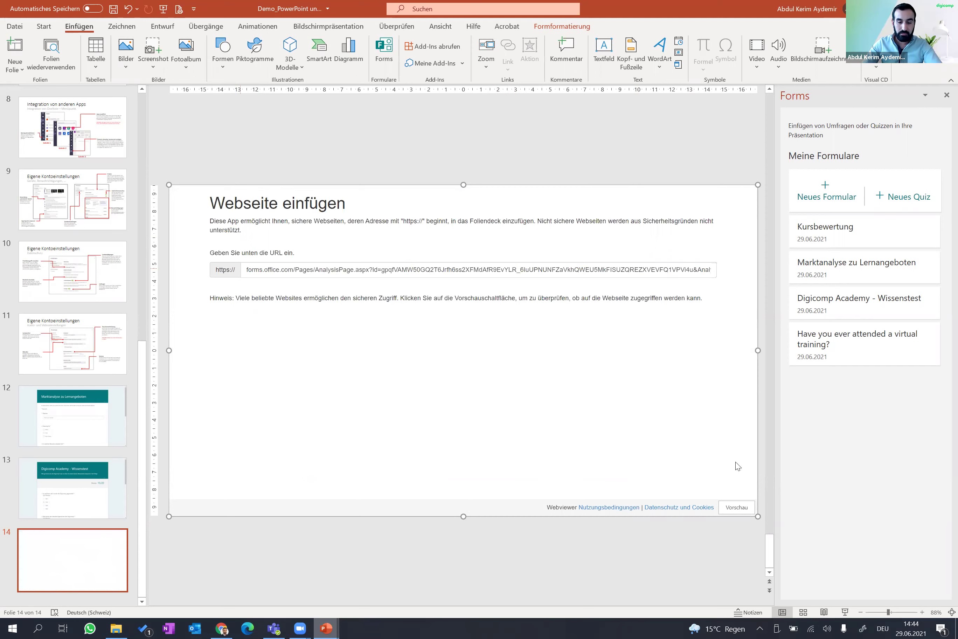
click(736, 509)
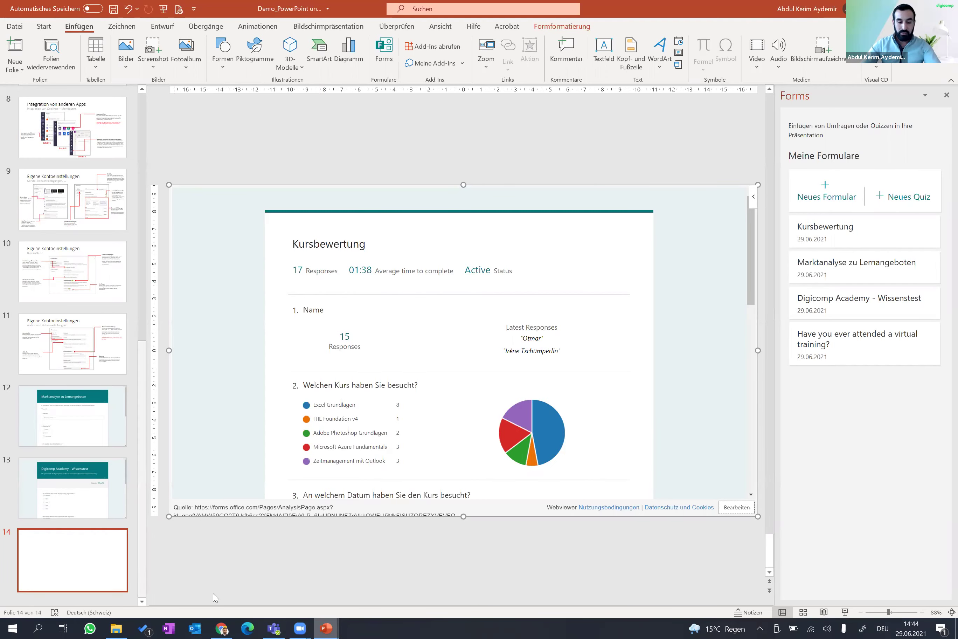
click(274, 627)
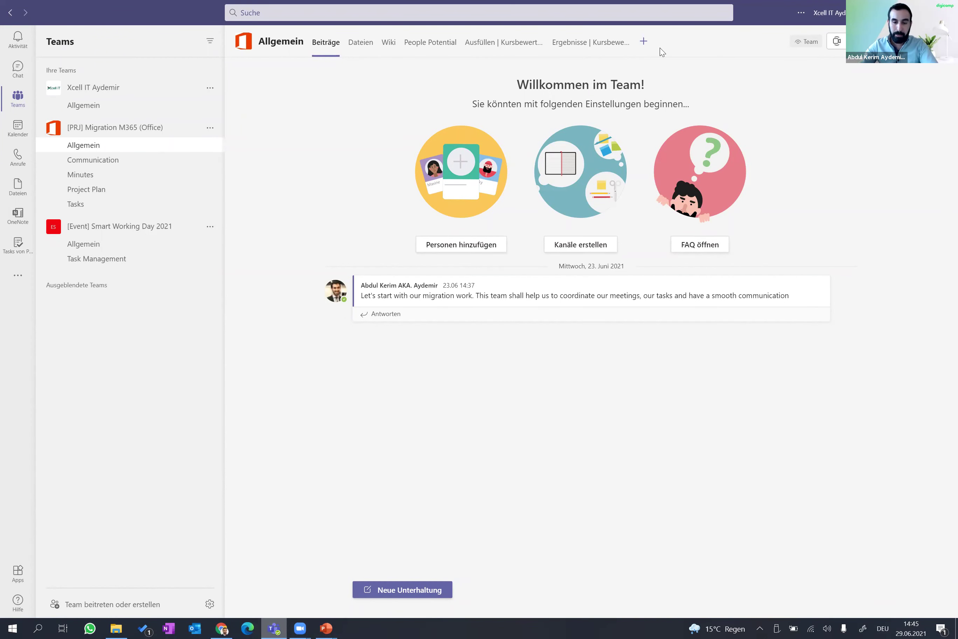
Step: Set up a Forms tab for the existing Kursbewertung form collecting responses, with channel posting unticked
click(644, 42)
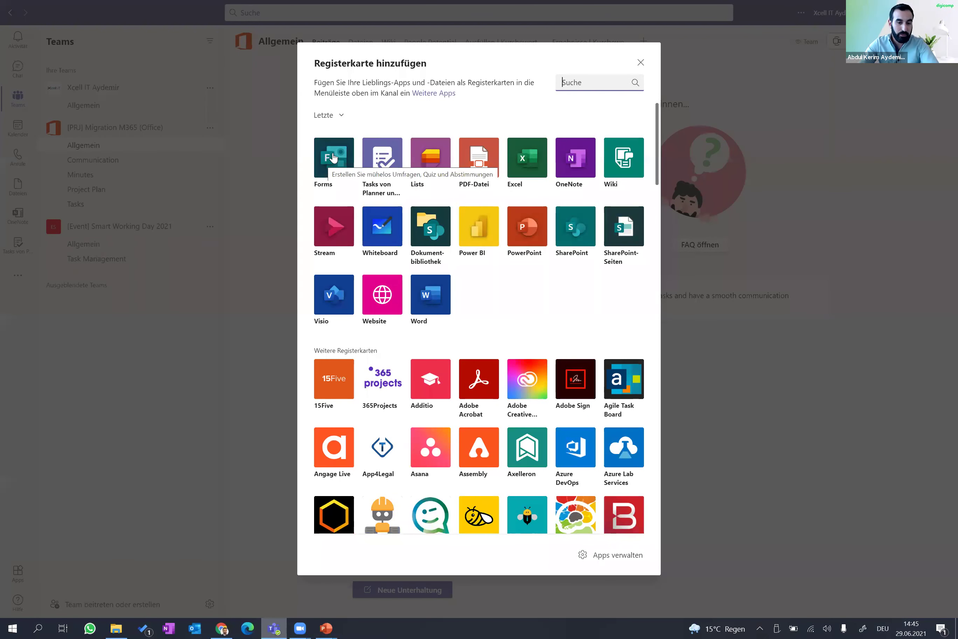
click(327, 160)
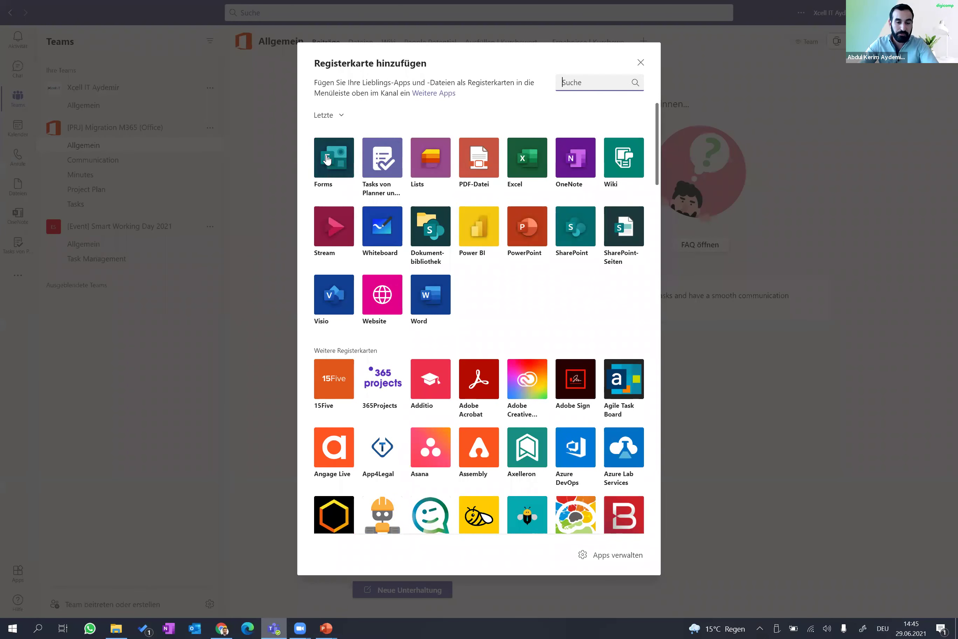
key(Escape)
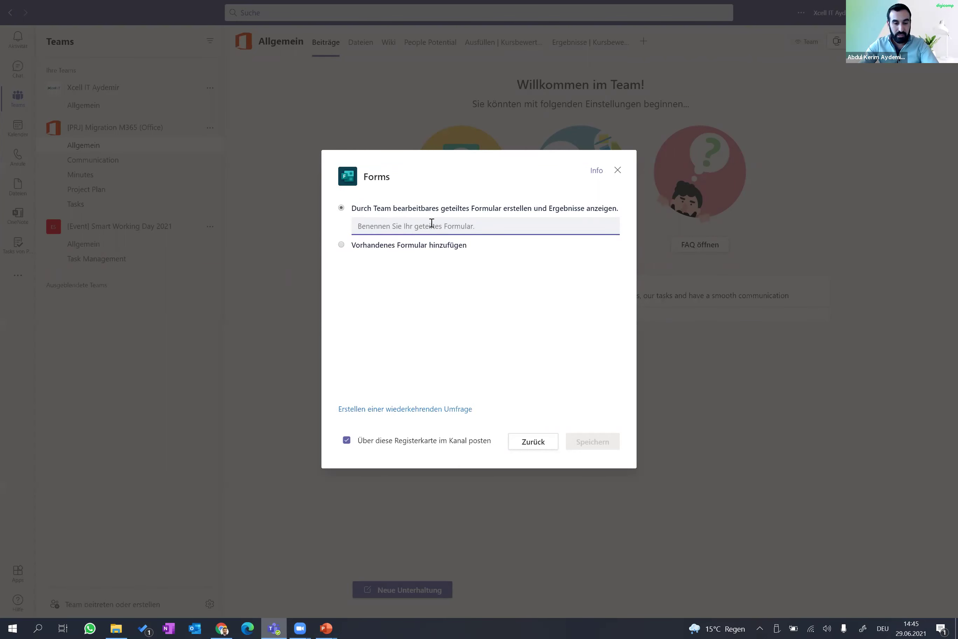
click(341, 244)
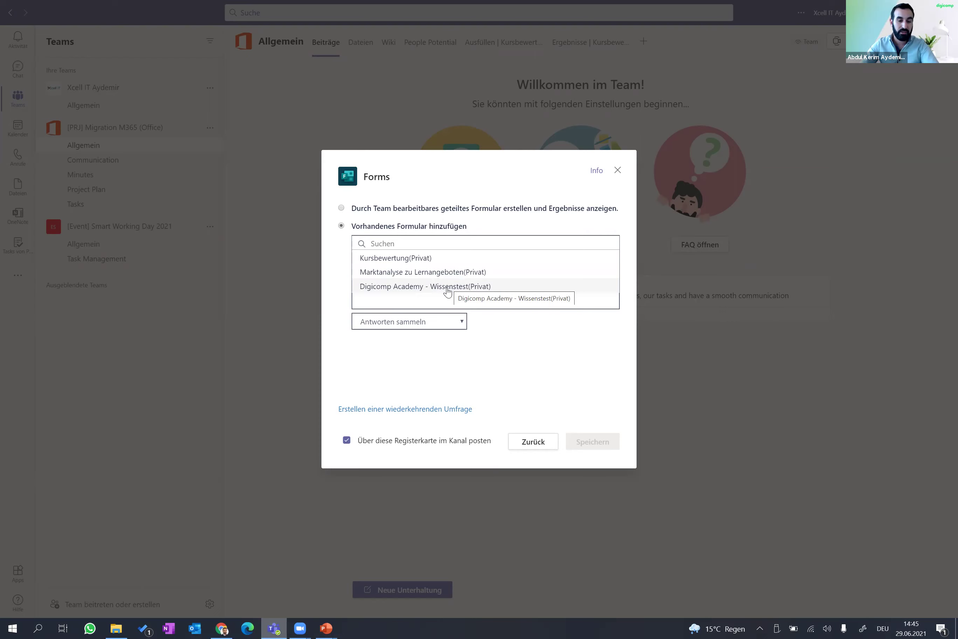
click(394, 258)
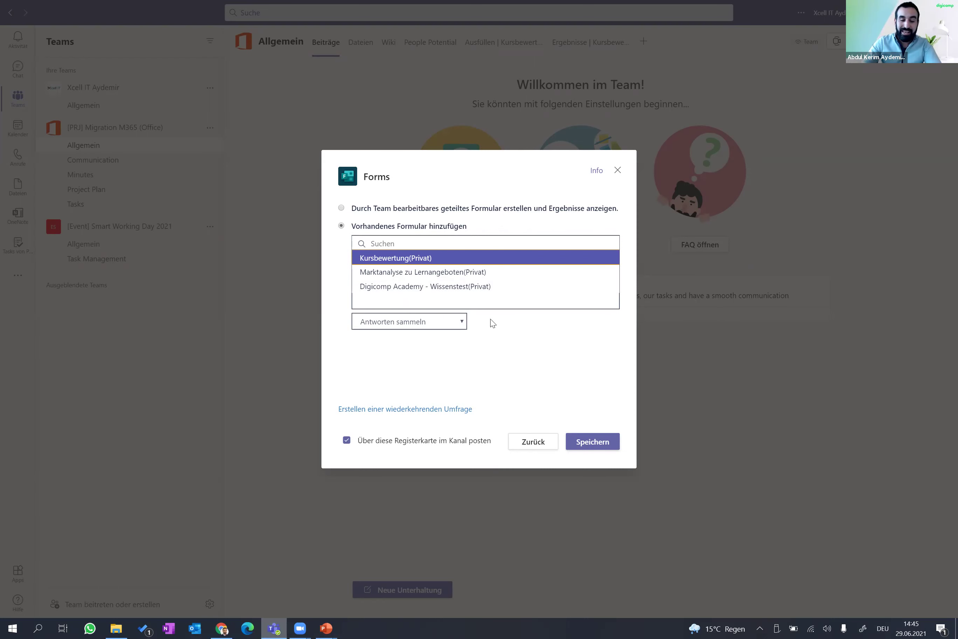
click(404, 327)
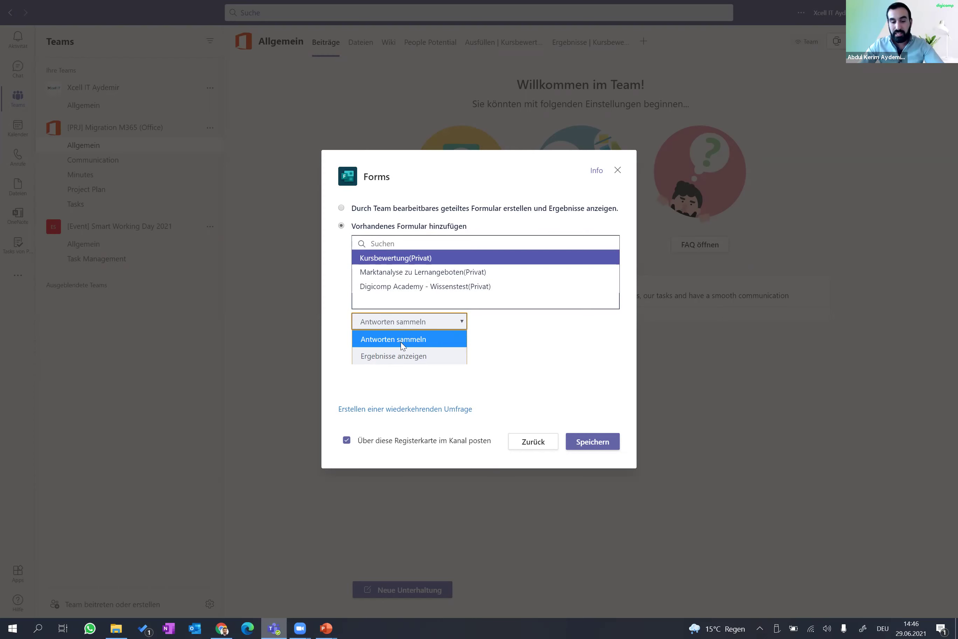
click(383, 338)
click(345, 441)
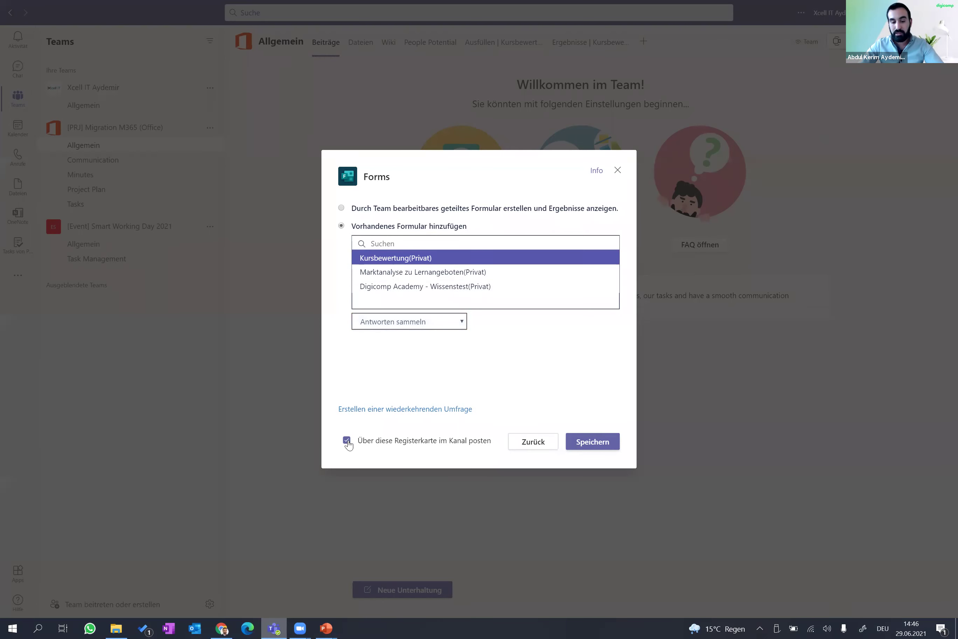
Step: Save that tab, then configure another Kursbewertung Forms tab showing Ergebnisse, with channel posting unticked
click(595, 438)
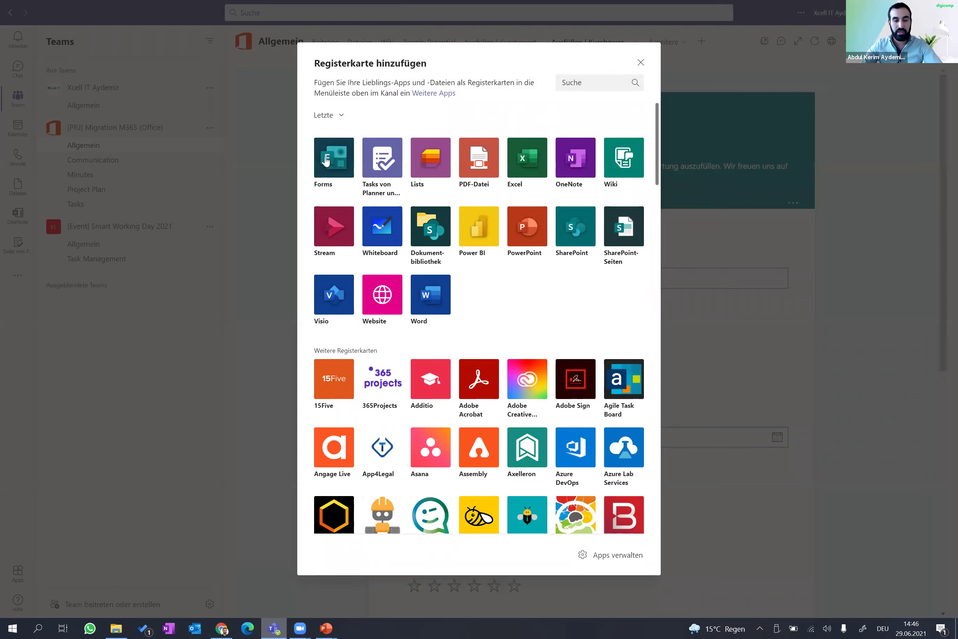
key(Escape)
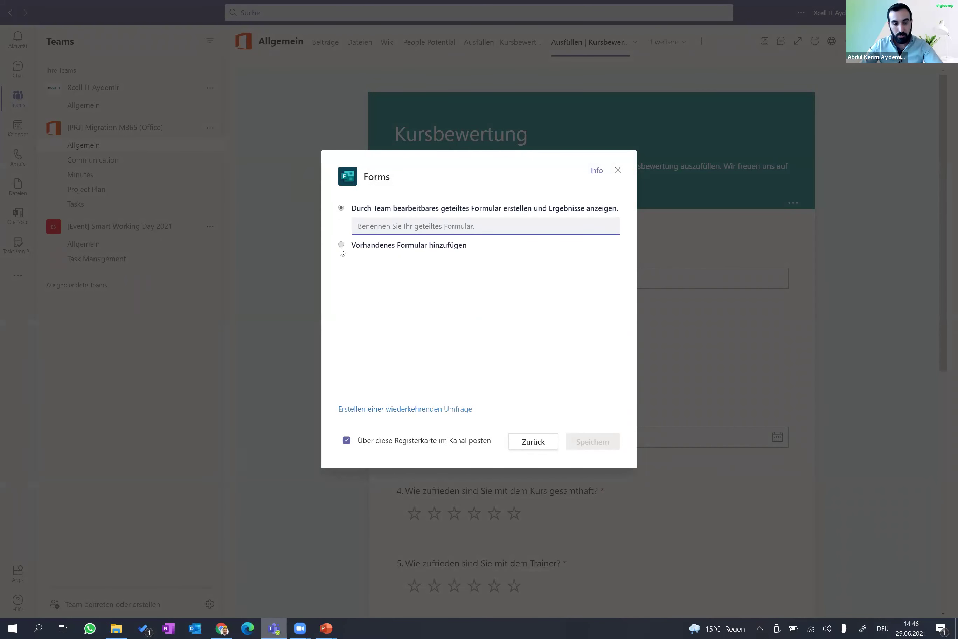
click(341, 245)
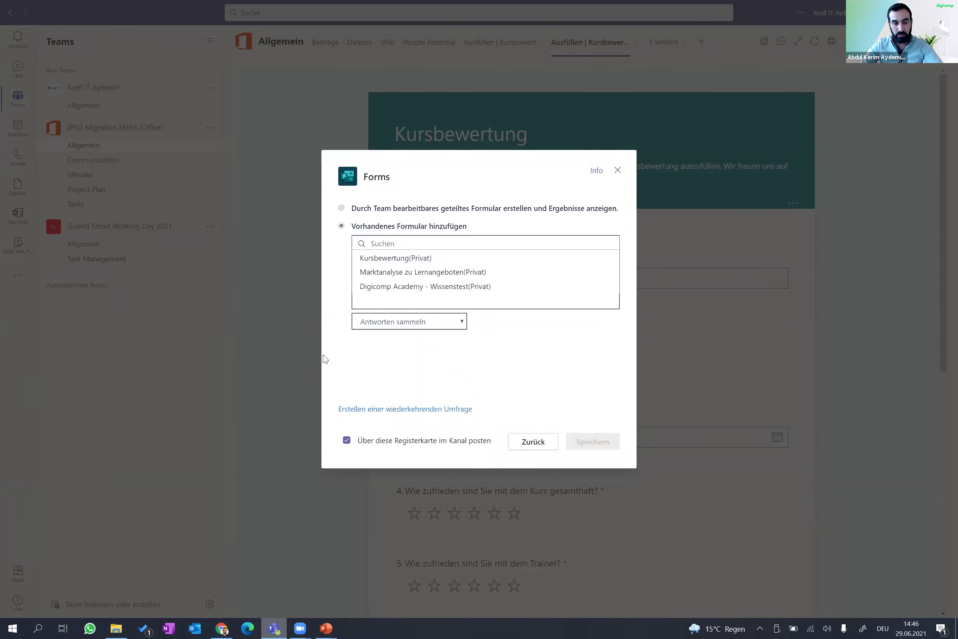
click(384, 260)
click(397, 326)
click(387, 353)
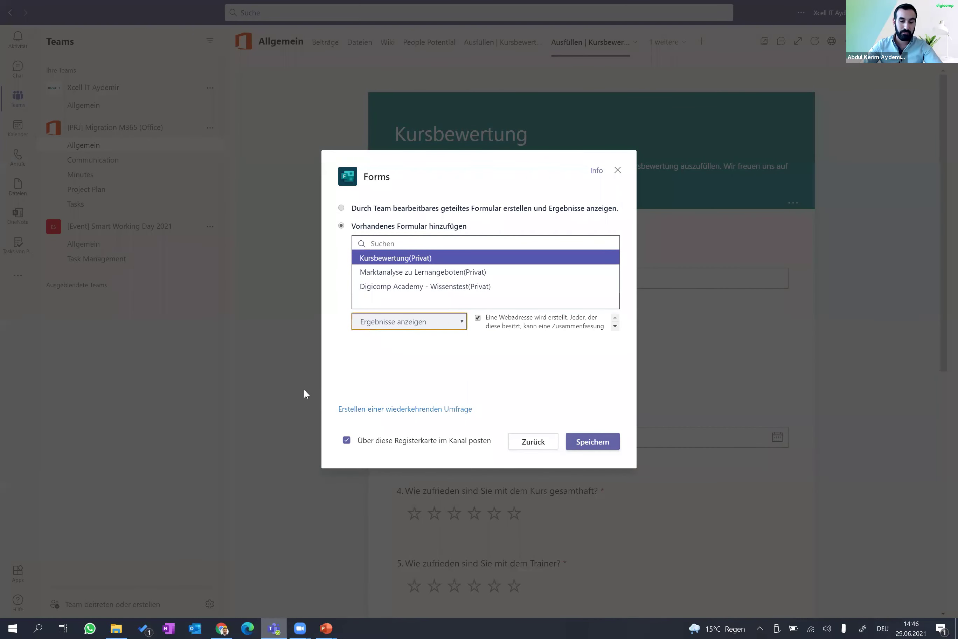
click(346, 440)
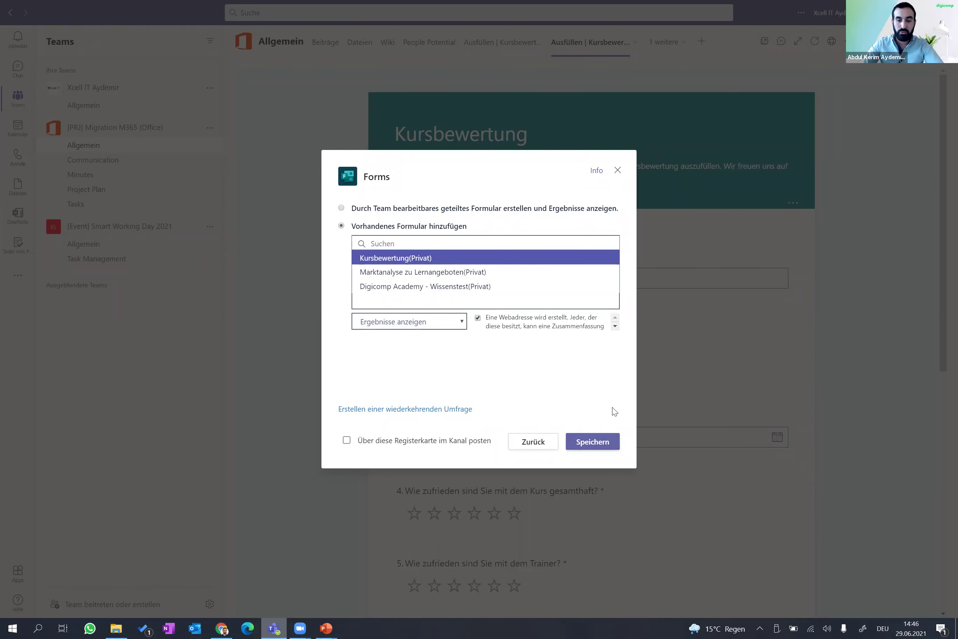
Step: Save the Ergebnisse | Kursbewertung tab, then return to the Forms responses page in the browser
click(588, 444)
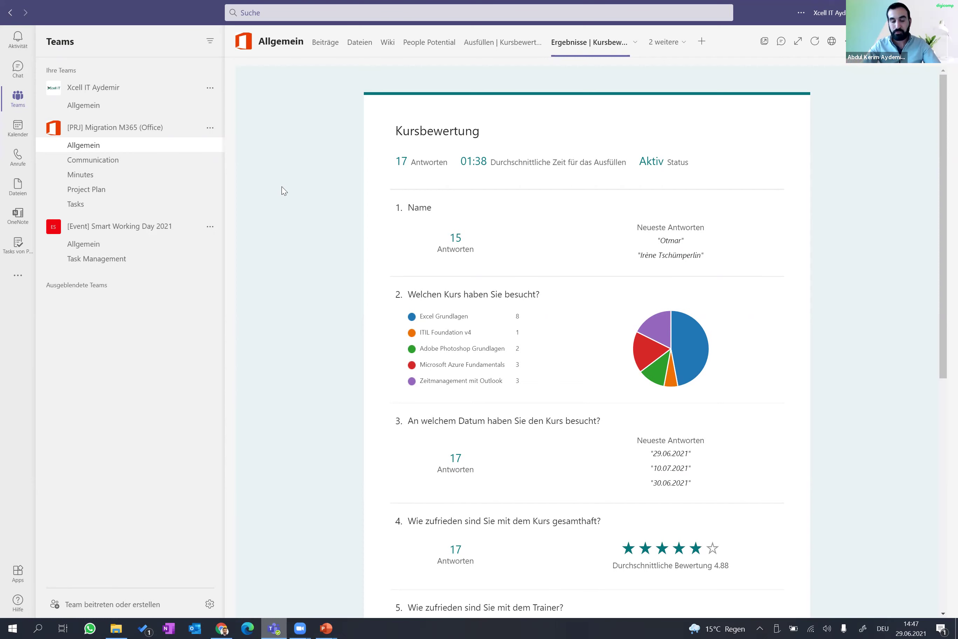
click(222, 627)
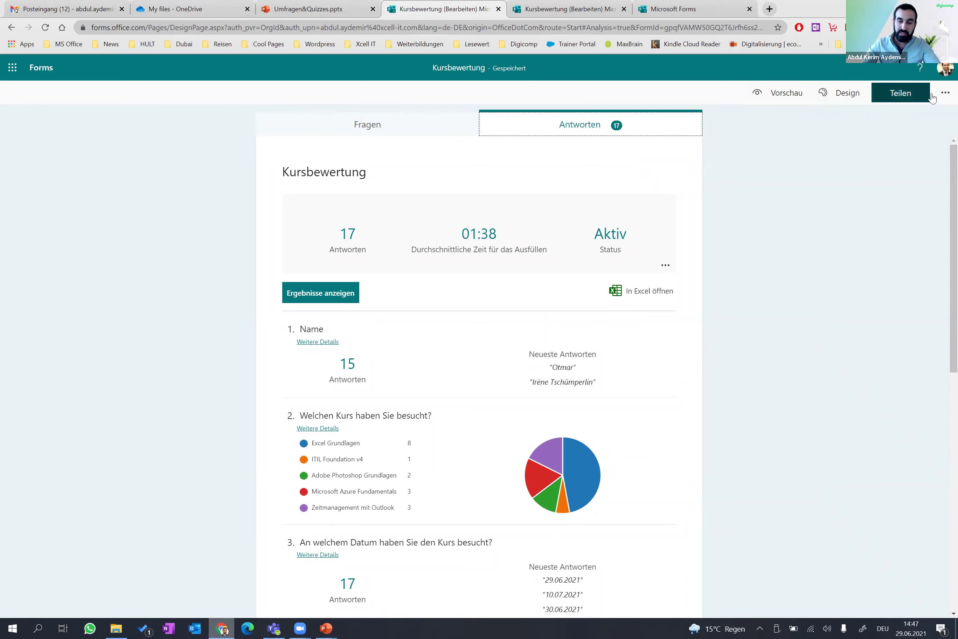
Step: Limit Kursbewertung to people in my organisation, allow one response per person, and stop recording names
click(943, 93)
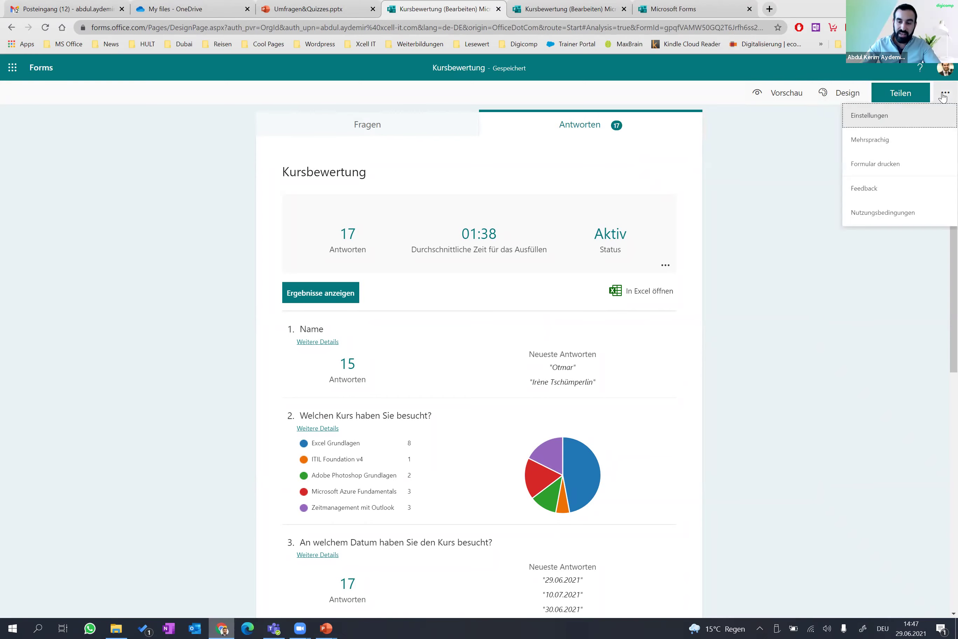
click(875, 119)
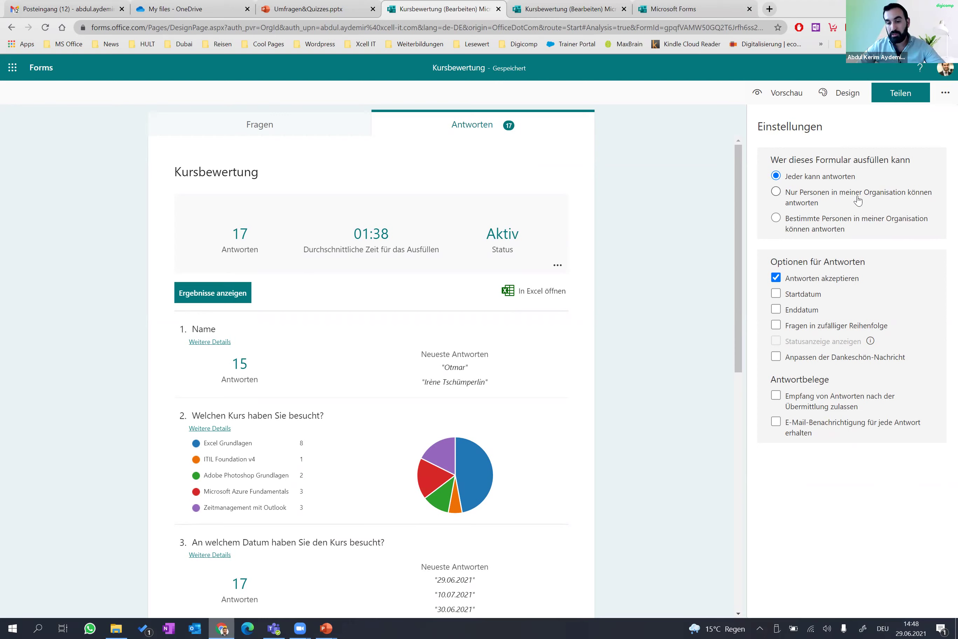
click(780, 193)
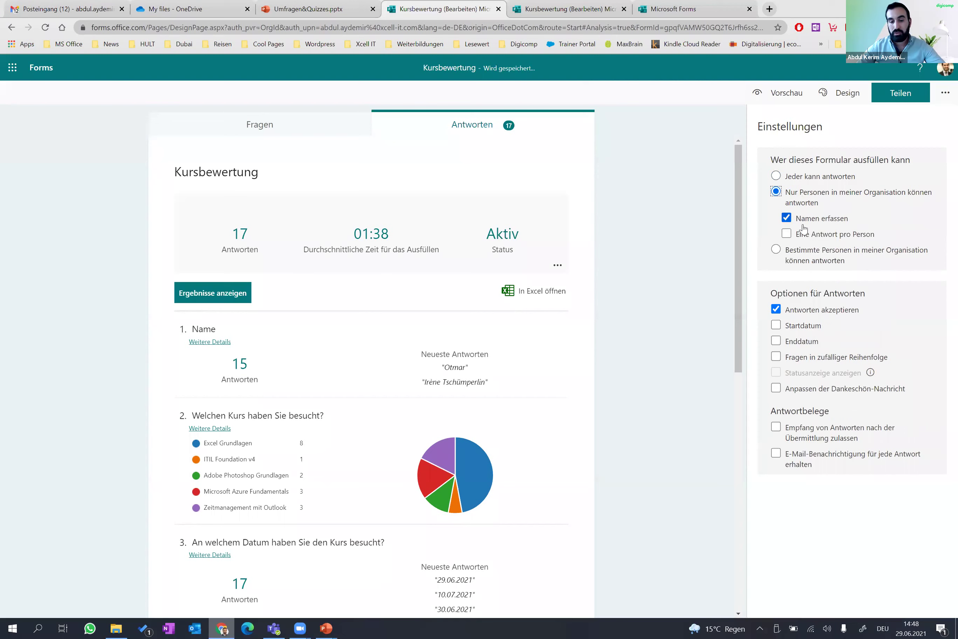
click(823, 239)
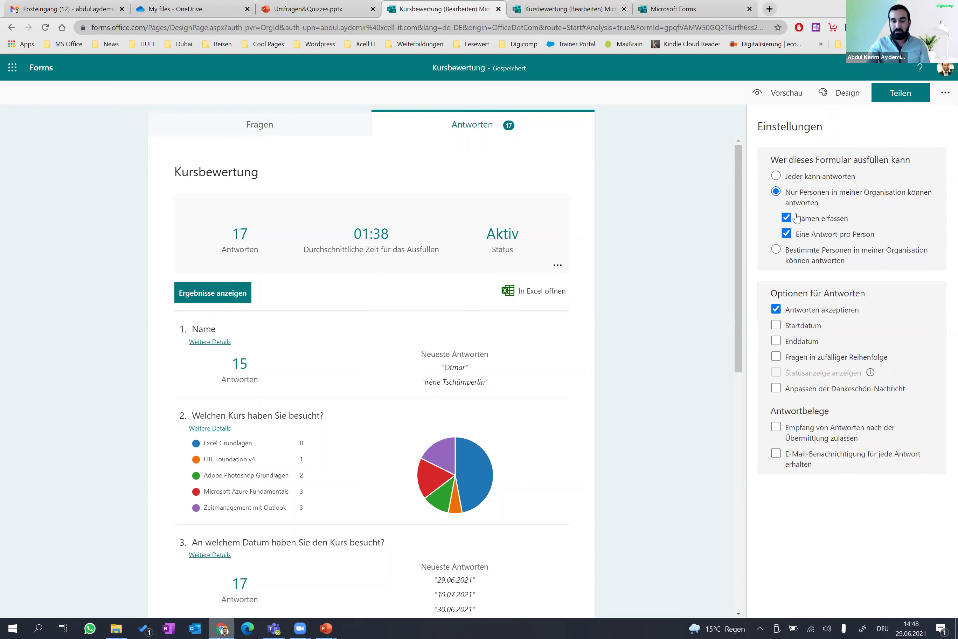
click(786, 217)
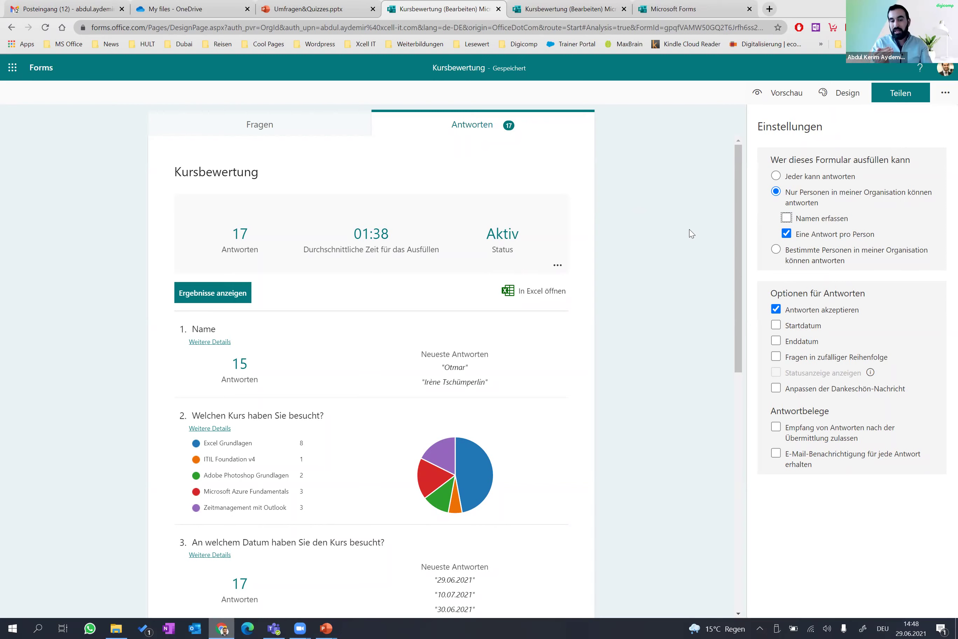
click(210, 294)
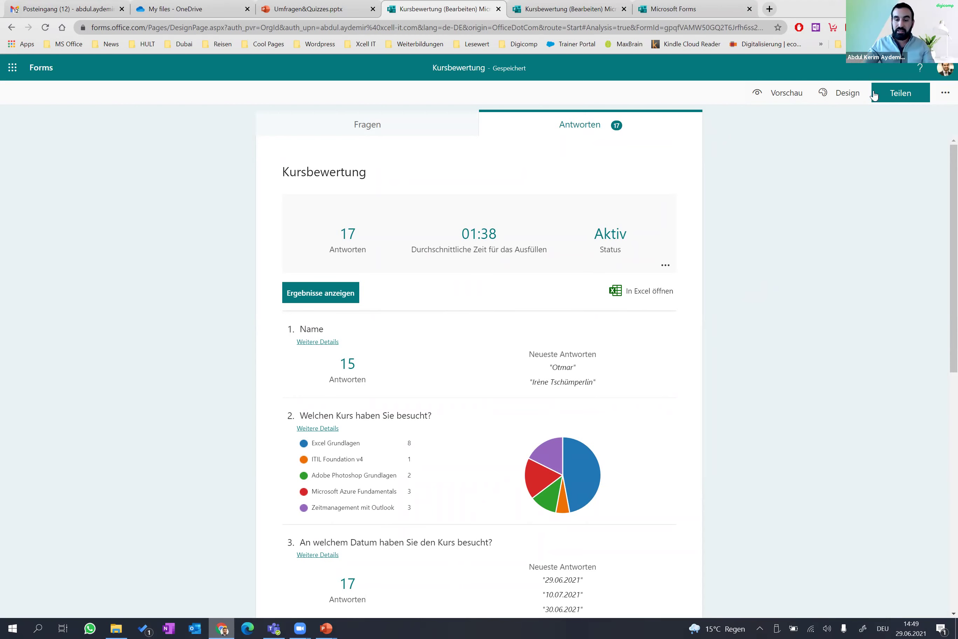
Step: Browse the form's custom theme options, including background image search, and preview it as respondents see it
click(838, 84)
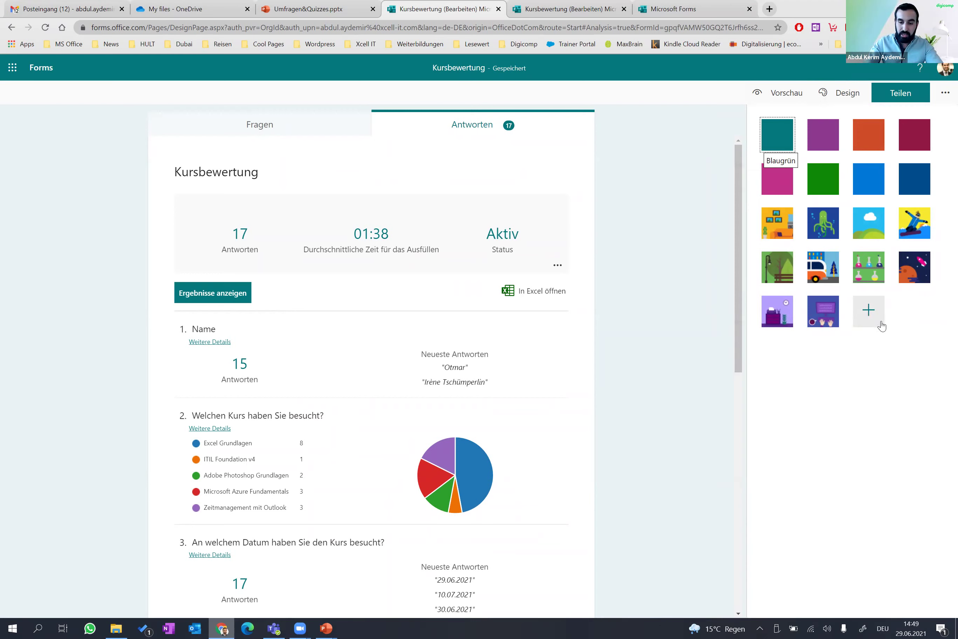
click(871, 315)
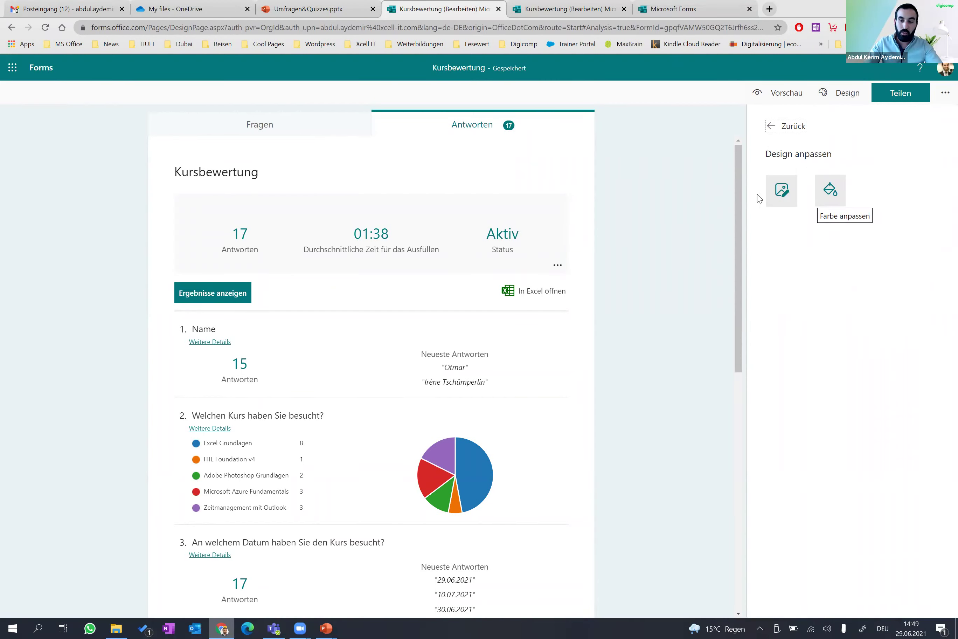
click(781, 199)
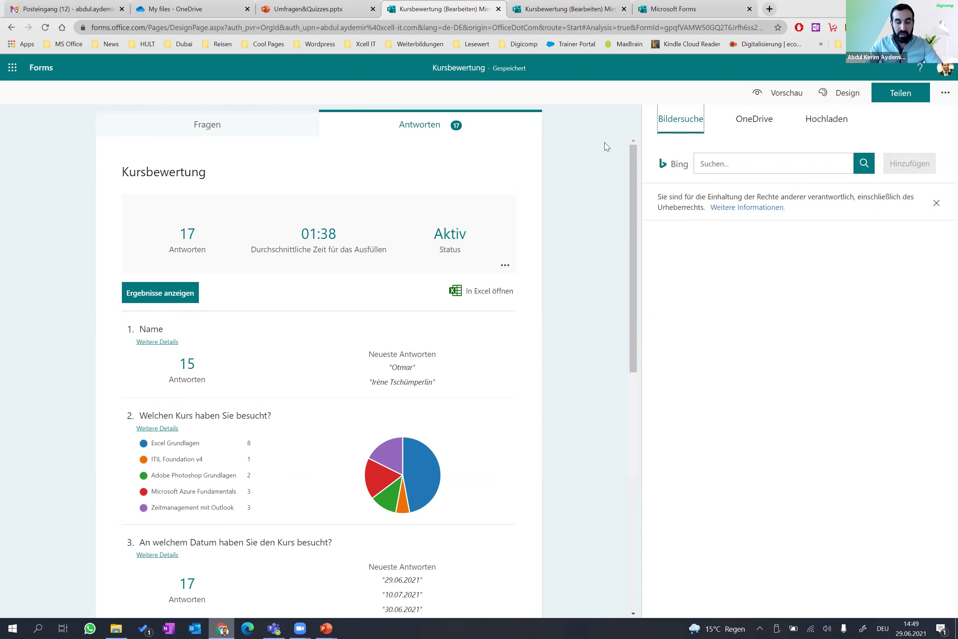
click(779, 93)
click(288, 71)
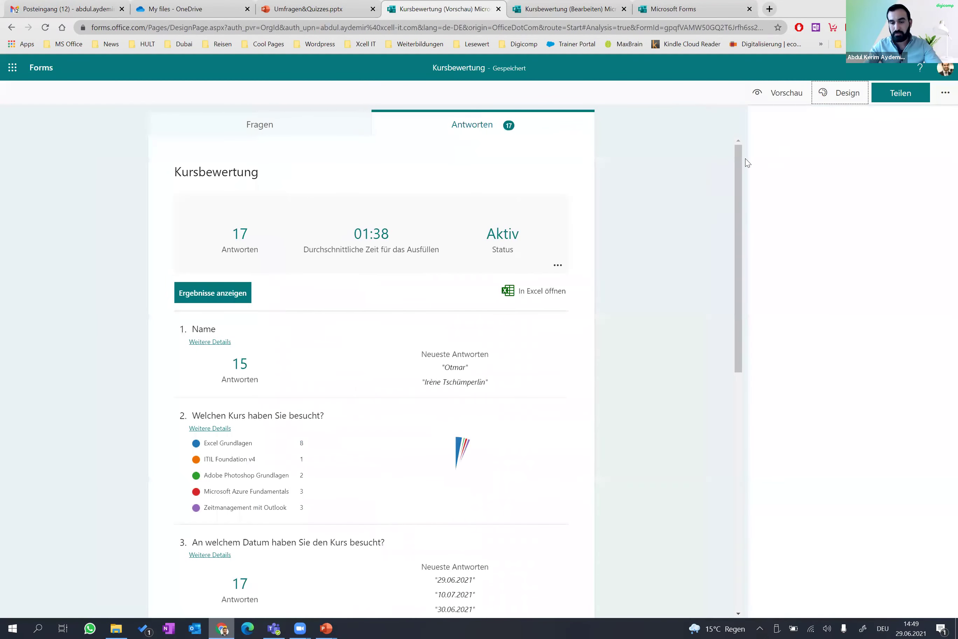
Step: Look at the custom Hex theme colour option without changing the design, then bring up the Demo deck
click(828, 197)
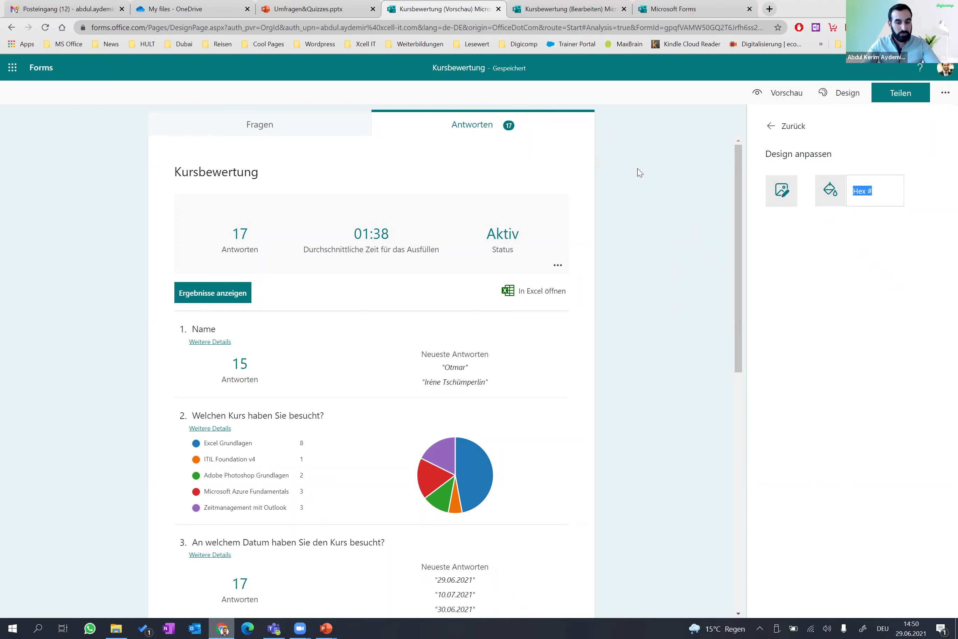
click(675, 175)
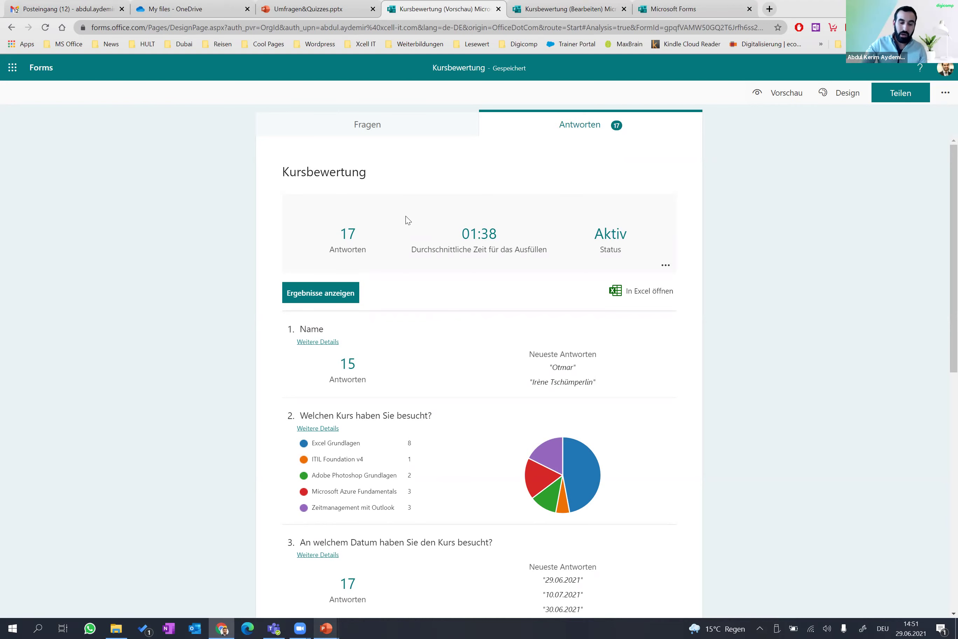
mouse_move(326, 627)
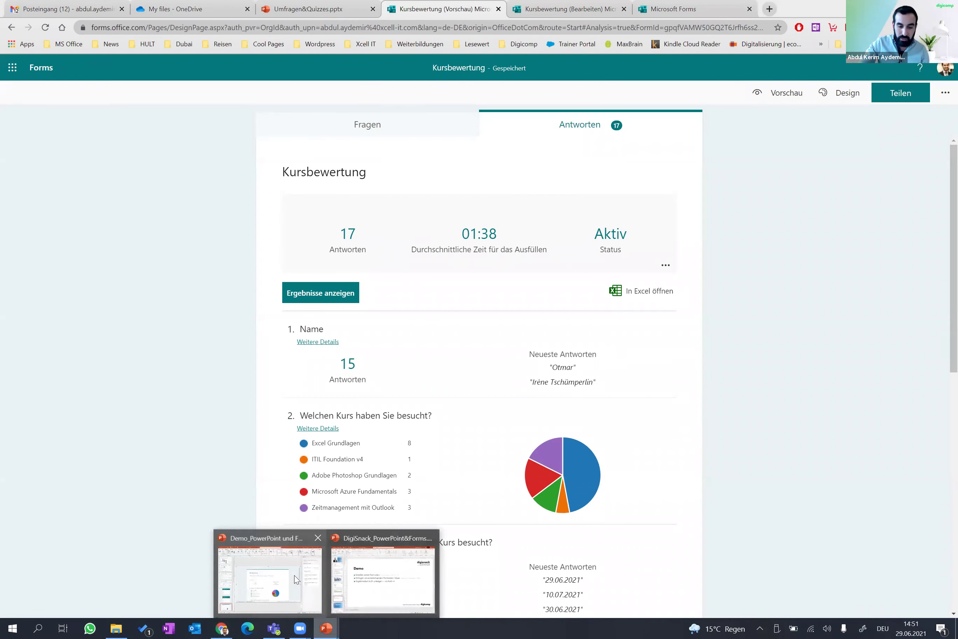
click(256, 529)
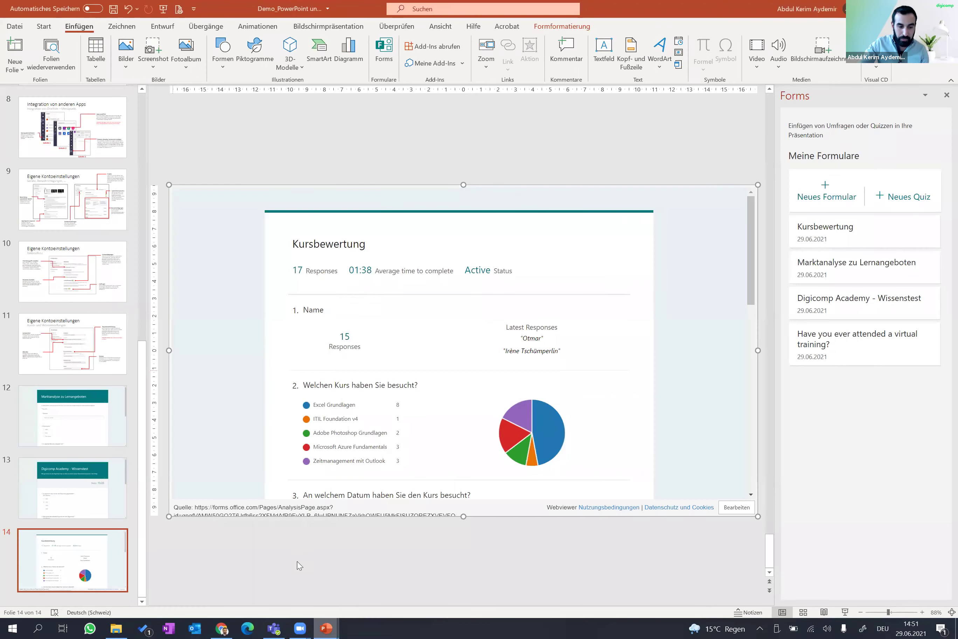
Step: Bring the DigiSnack webinar deck to the front, showing slide 6 'Die Welt von Microsoft 365'
mouse_move(325, 627)
click(375, 593)
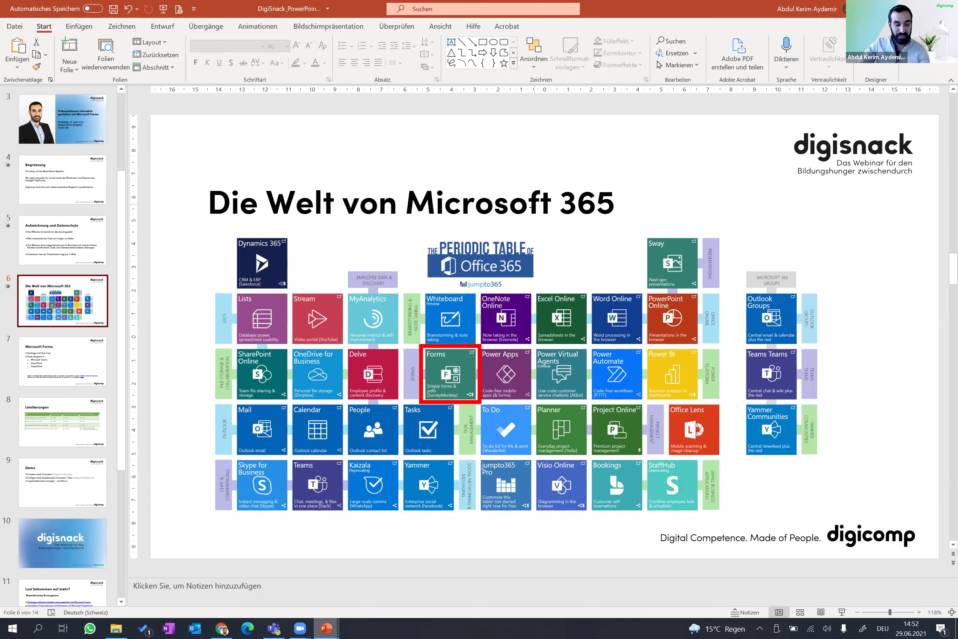
Step: Show slide 10, then advance through the course-links slide to the closing digisnack title slide
click(78, 541)
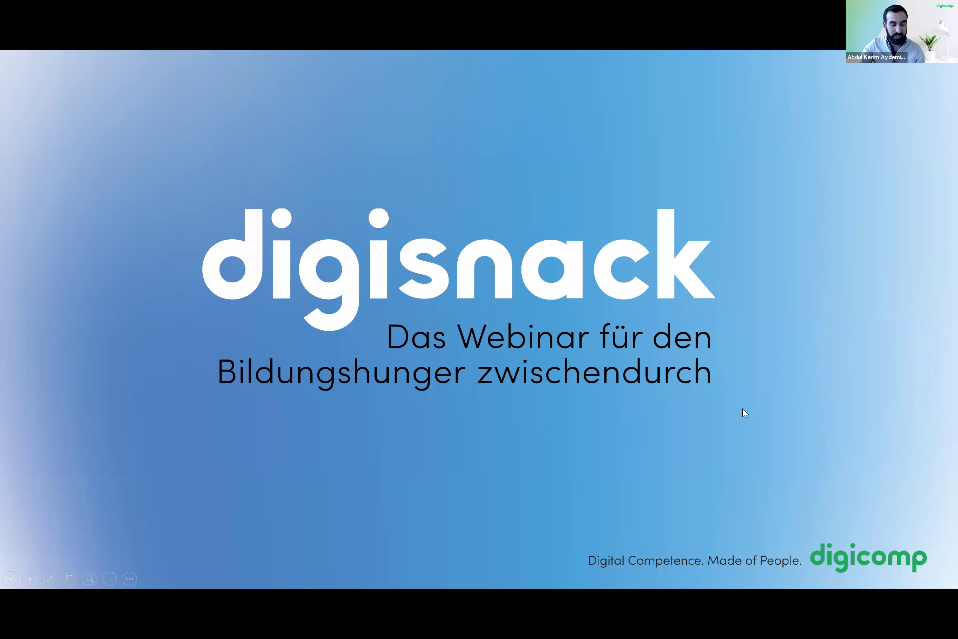
key(Right)
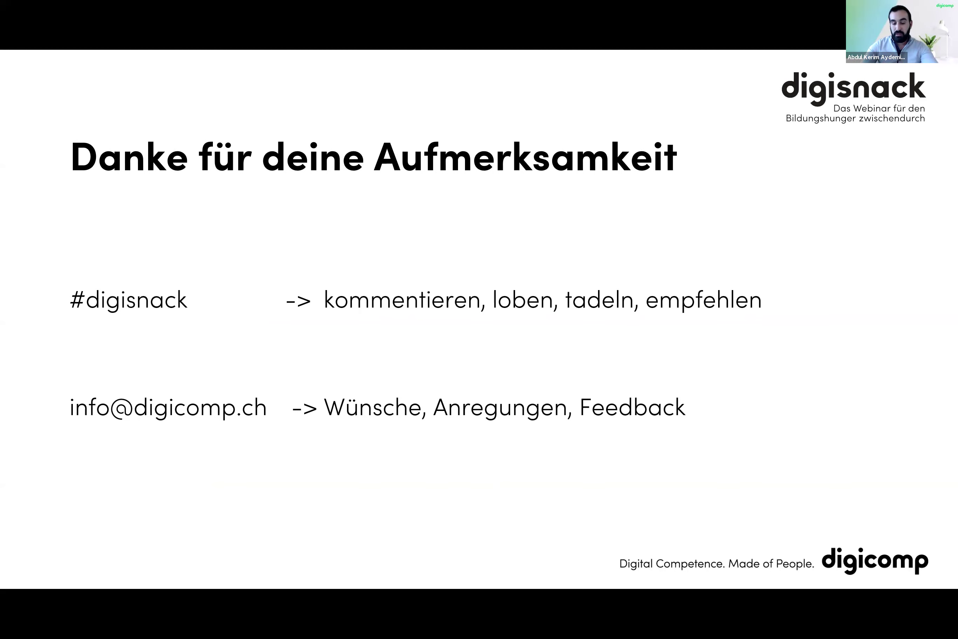
key(Right)
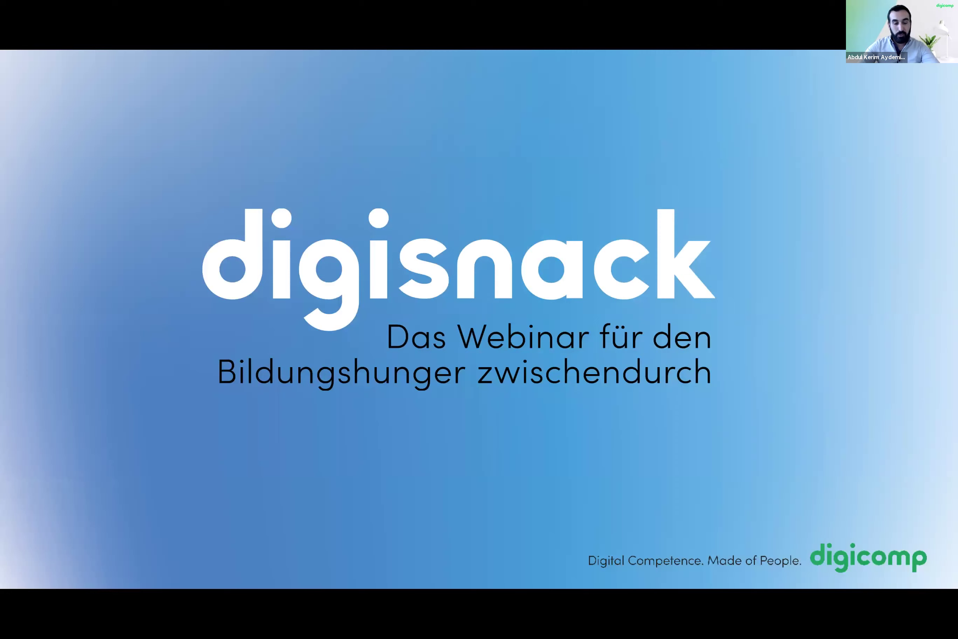